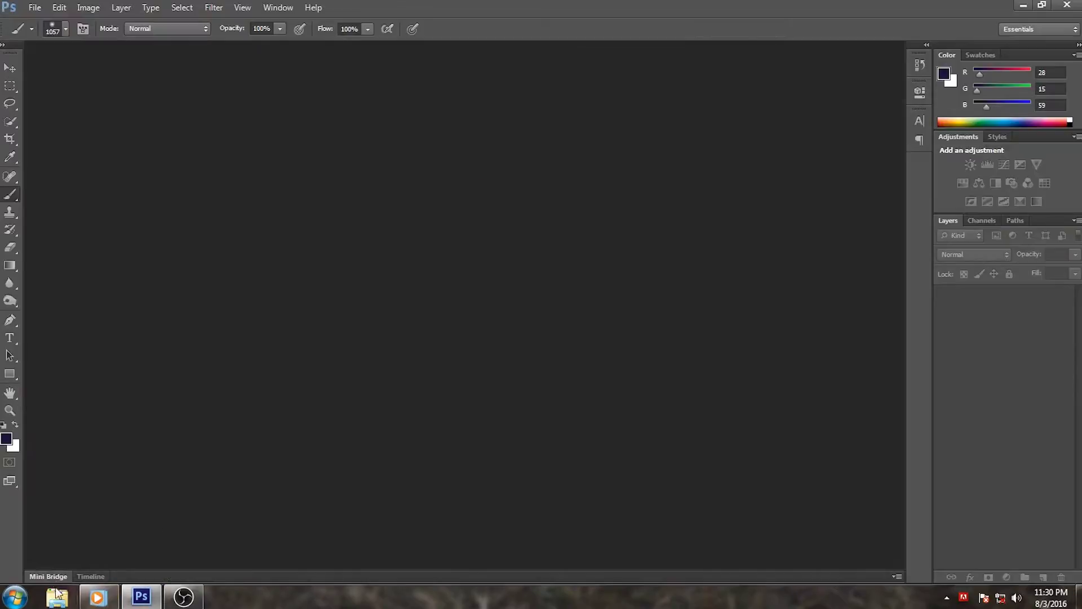
- Browse in Windows Explorer to the D:\MY photography\Bittu photo folder
{"action": "left_click", "coordinate": [602, 194]}
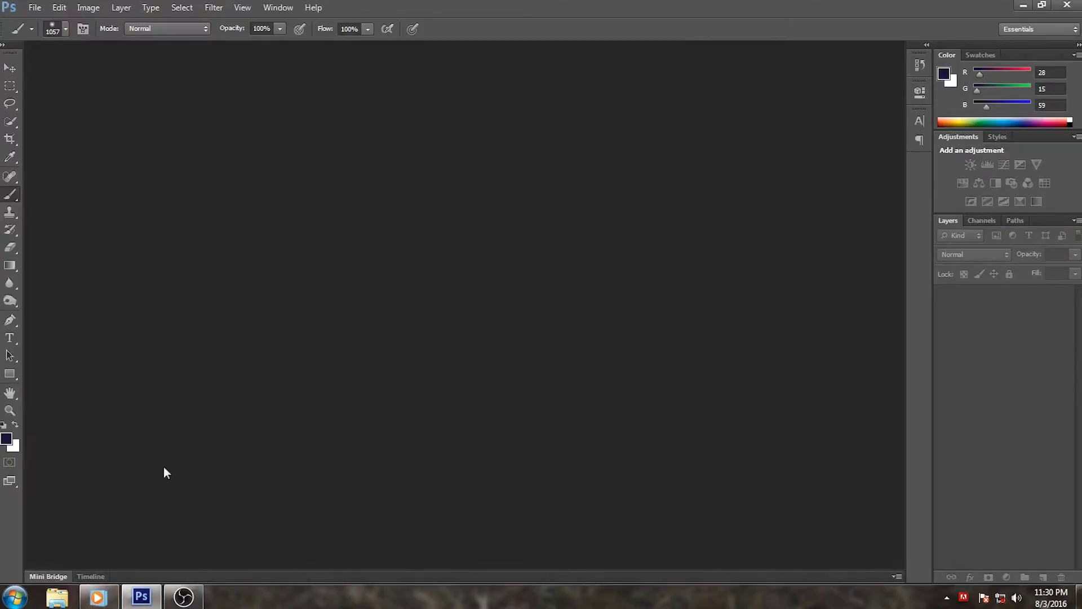
{"action": "left_click", "coordinate": [49, 599]}
{"action": "left_click", "coordinate": [62, 272]}
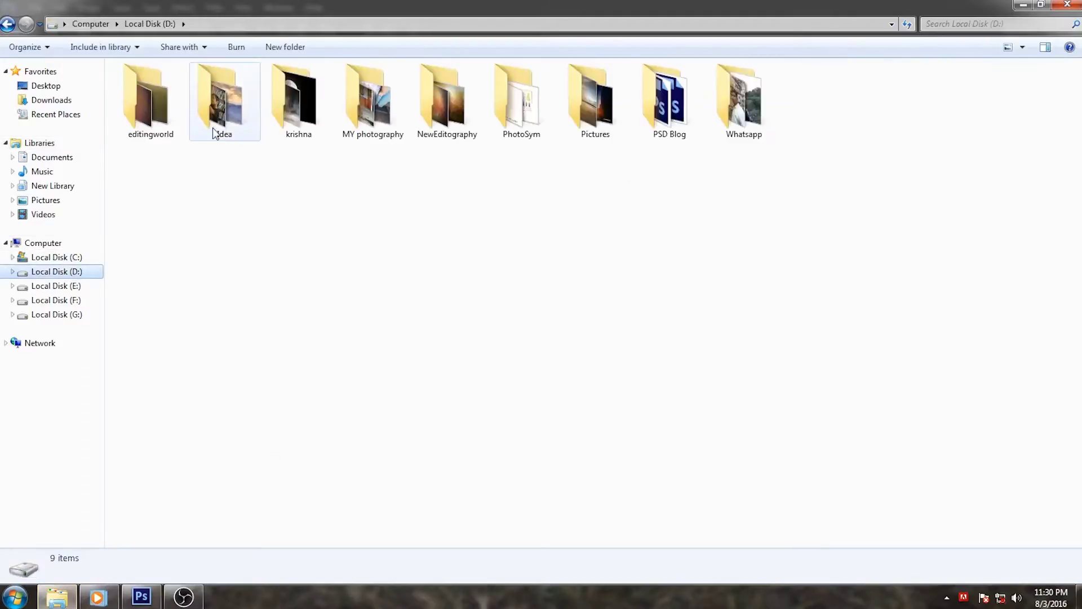
{"action": "double_click", "coordinate": [372, 121]}
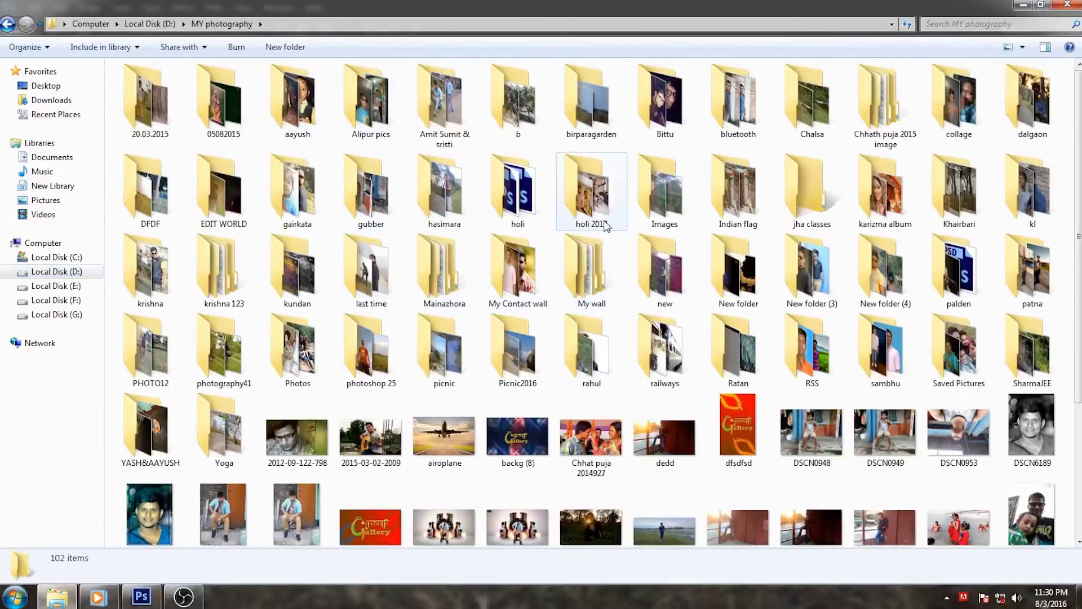
{"action": "double_click", "coordinate": [662, 101]}
- Preview the dark portrait in Photo Viewer and open it with Adobe Photoshop CS6
{"action": "right_click", "coordinate": [519, 100]}
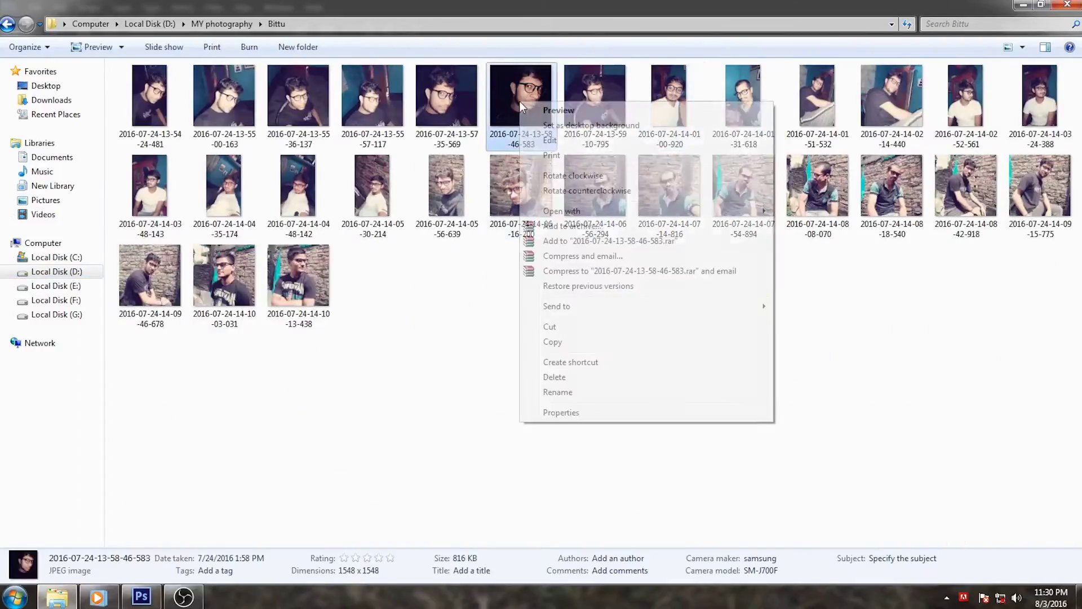
{"action": "left_click", "coordinate": [558, 110]}
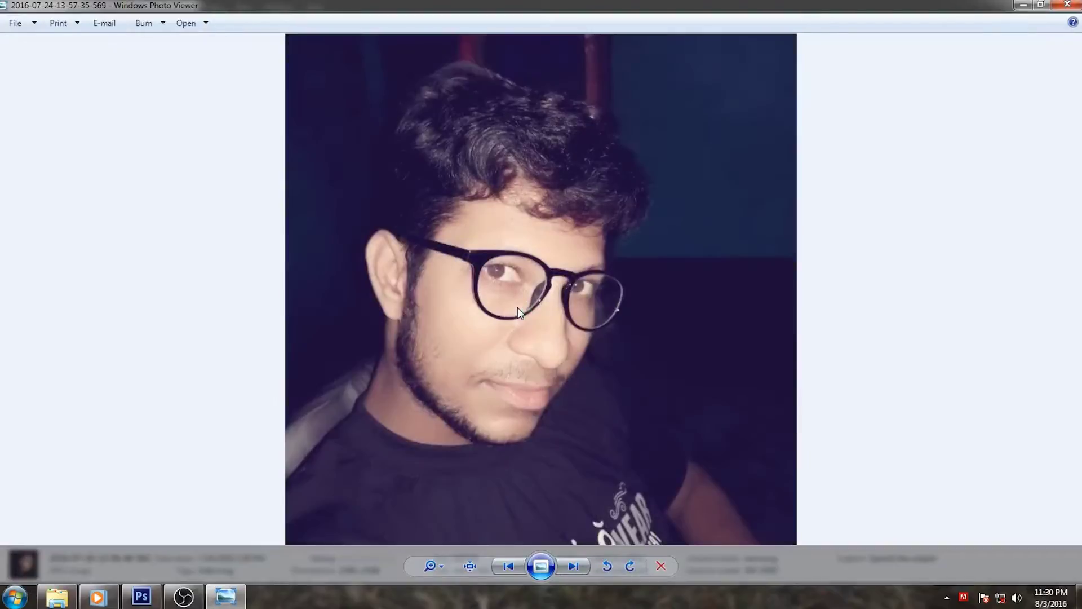
{"action": "key", "text": "Right"}
{"action": "key", "text": "Right"}
{"action": "key", "text": "Right"}
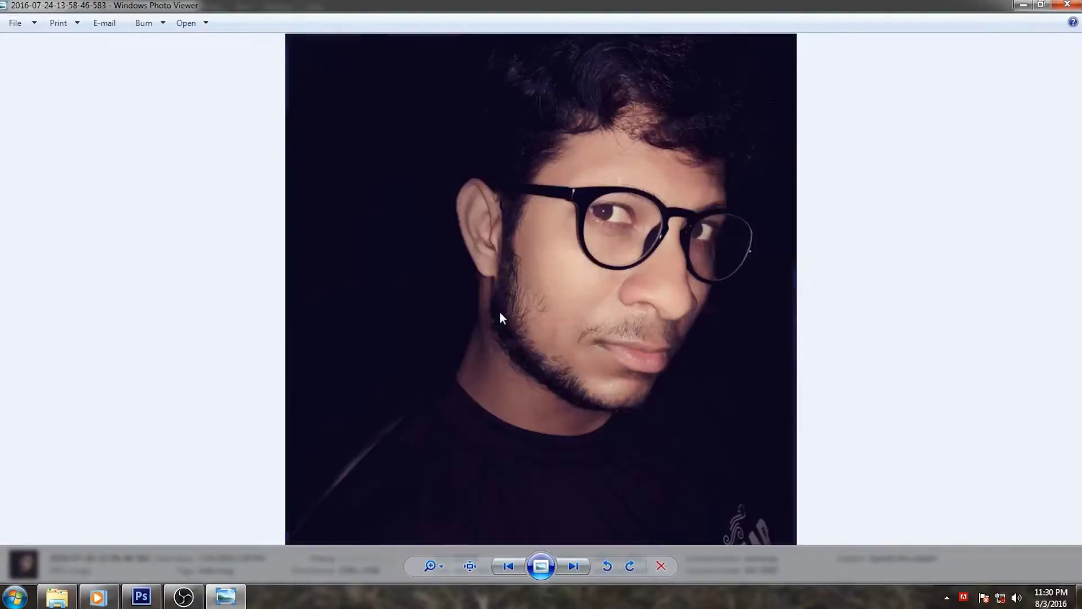
{"action": "right_click", "coordinate": [534, 288]}
{"action": "left_click", "coordinate": [705, 309]}
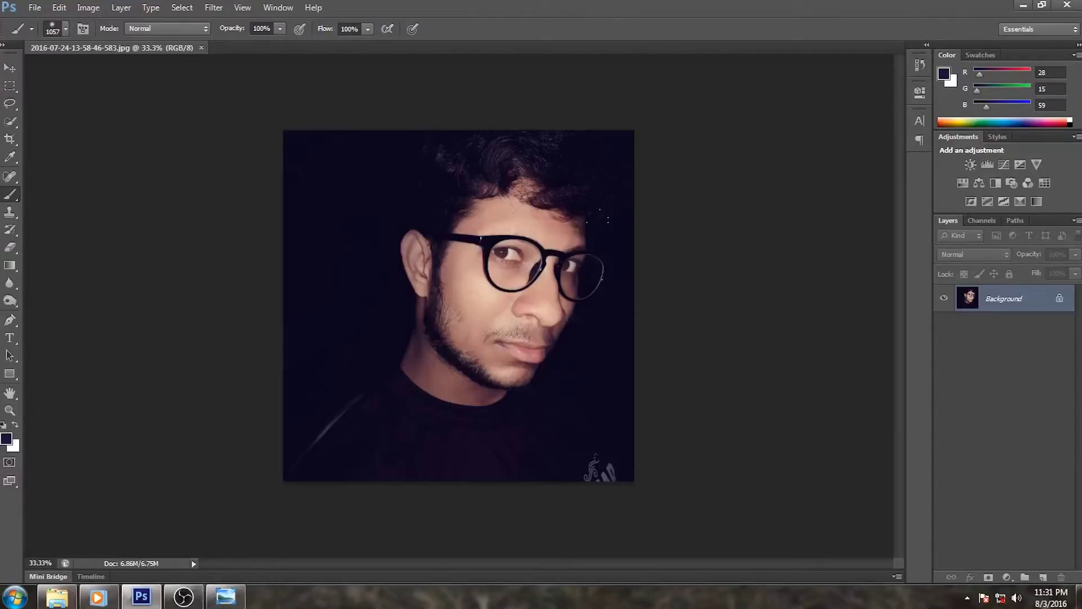
- Create a new 1920×1080 document with a transparent background
{"action": "key", "text": "ctrl+n"}
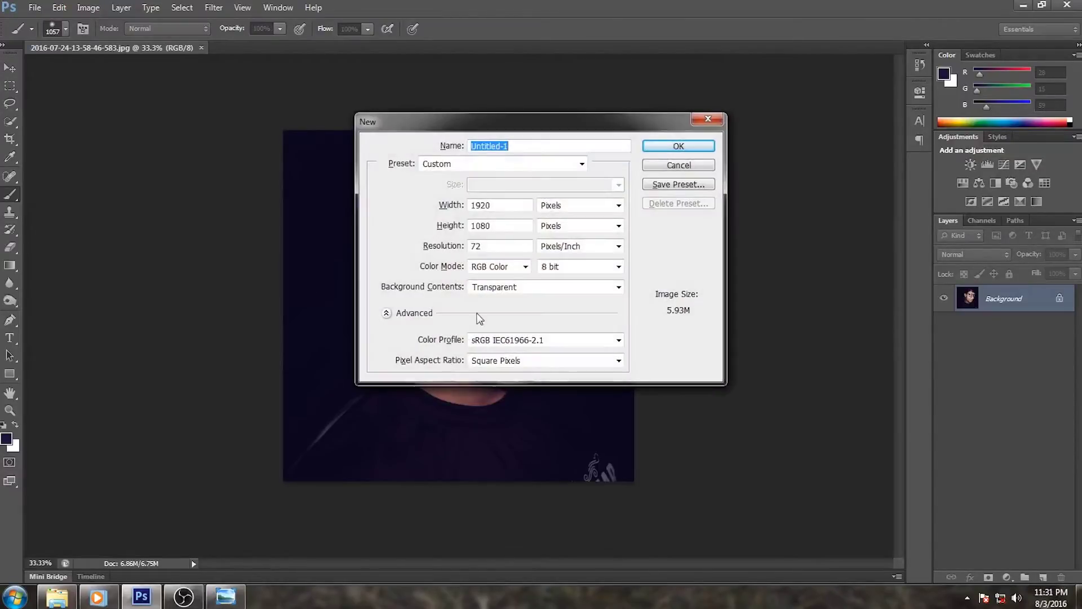
{"action": "left_click", "coordinate": [509, 287]}
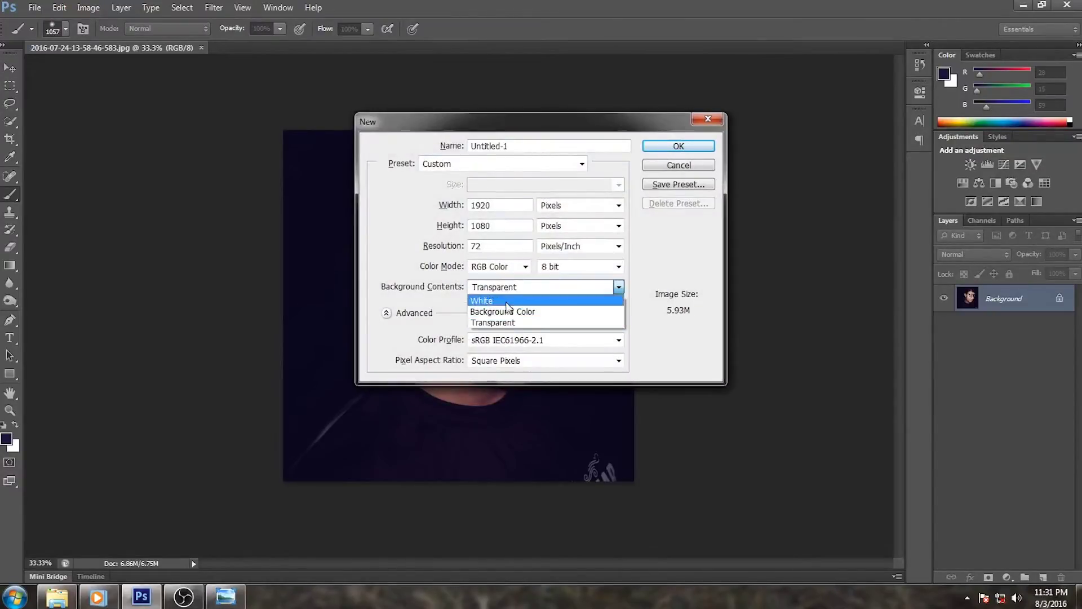
{"action": "left_click", "coordinate": [516, 320]}
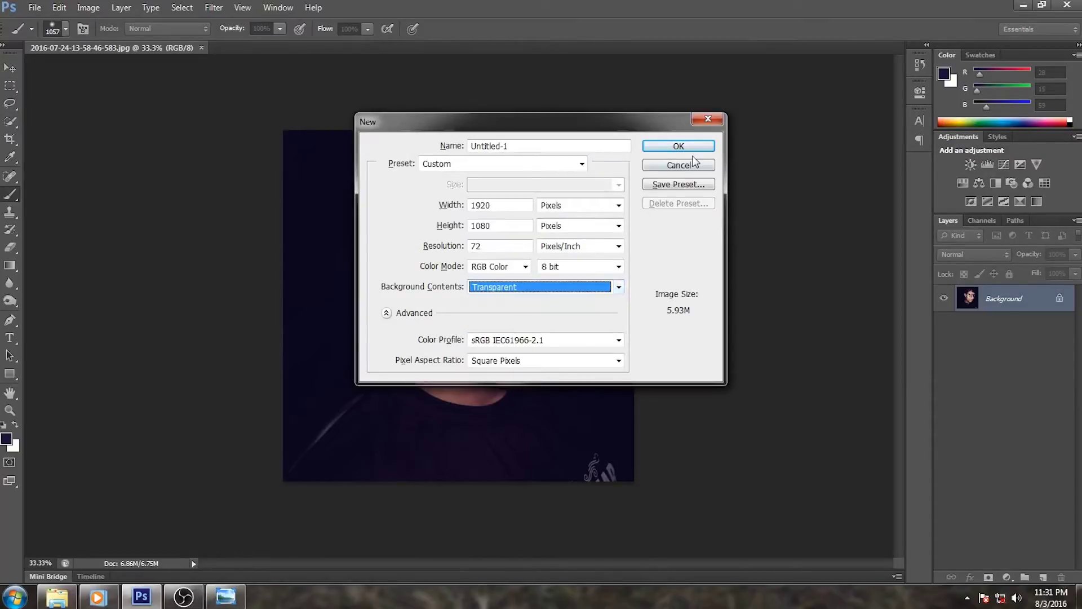
{"action": "left_click", "coordinate": [685, 146]}
- Add a Solid Color fill layer set to black
{"action": "left_click", "coordinate": [1007, 577]}
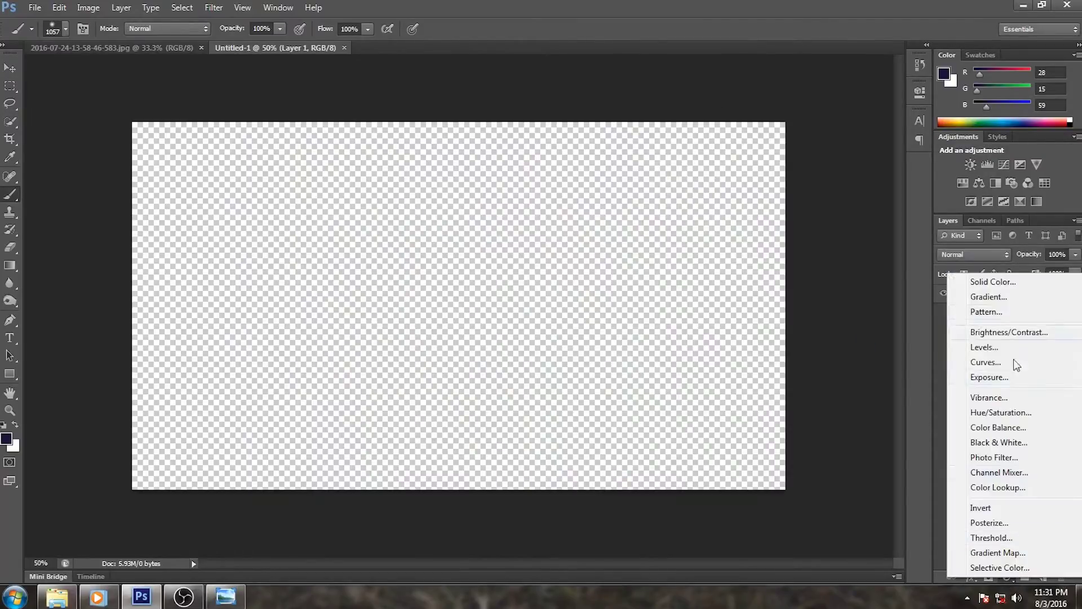
{"action": "left_click", "coordinate": [977, 280]}
{"action": "left_click", "coordinate": [305, 583]}
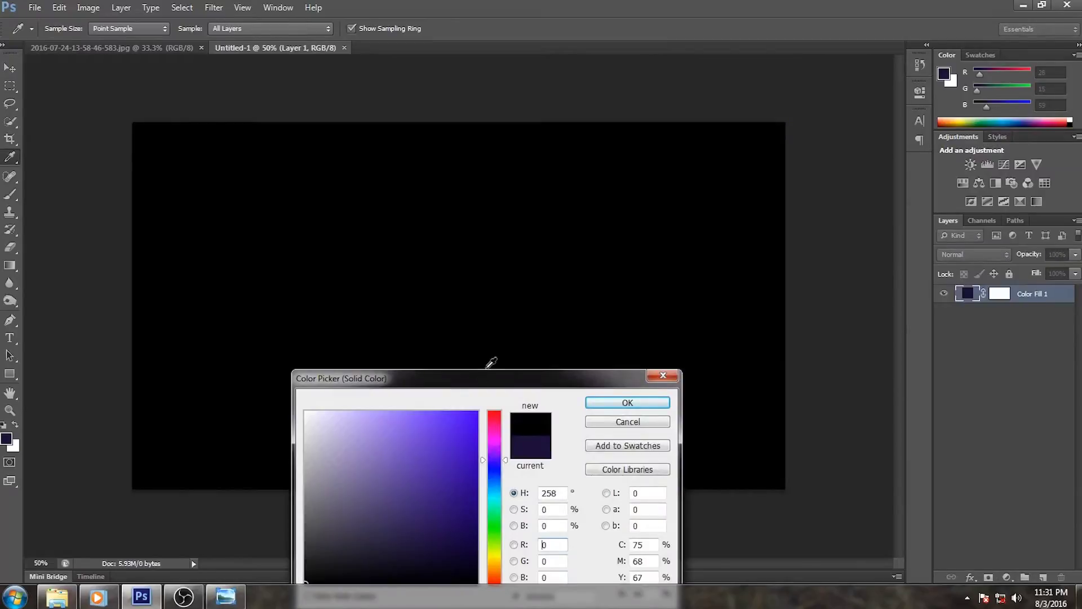
{"action": "left_click_drag", "start_coordinate": [483, 387], "coordinate": [647, 267]}
{"action": "left_click", "coordinate": [789, 281]}
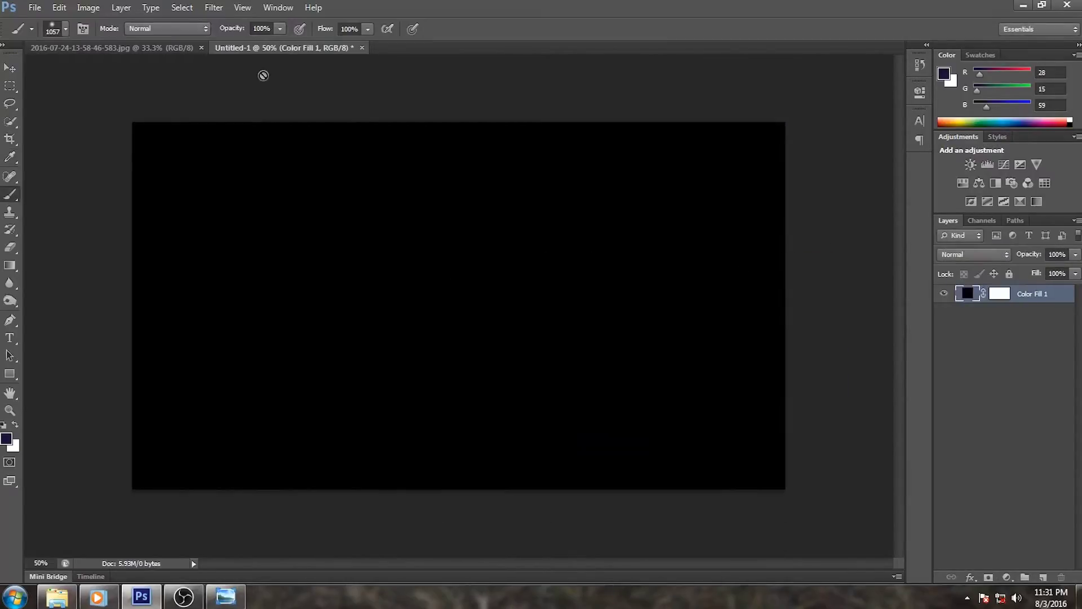
{"action": "left_click", "coordinate": [144, 48]}
- Drag the portrait onto the new Untitled-1 document with the Move tool
{"action": "left_click", "coordinate": [14, 68]}
{"action": "left_click_drag", "start_coordinate": [420, 206], "coordinate": [377, 202]}
{"action": "left_click_drag", "start_coordinate": [575, 246], "coordinate": [549, 302]}
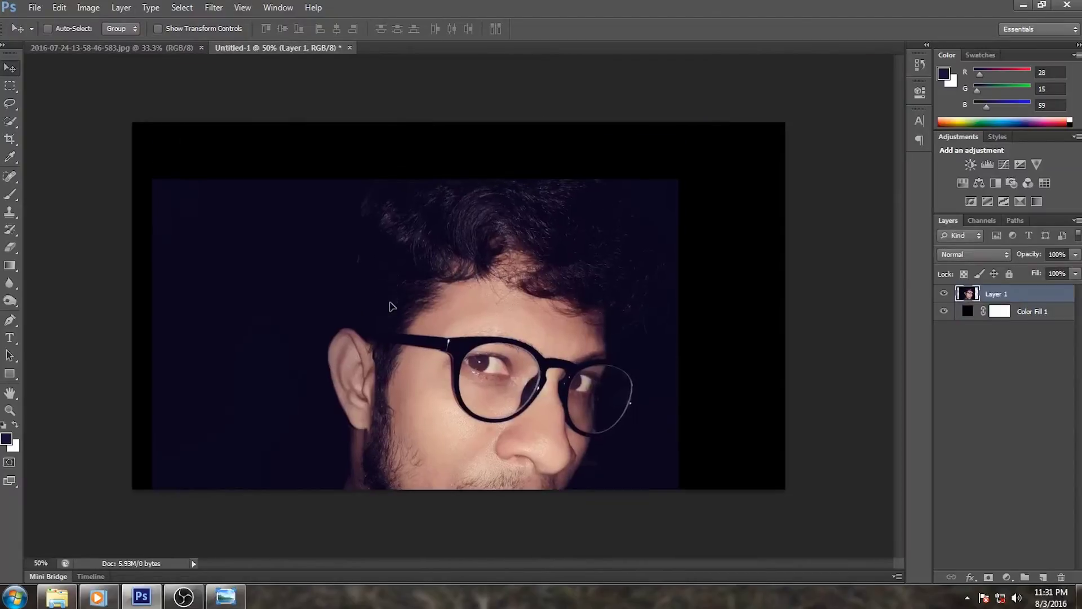
- Scale the portrait to about 61% and position it left of centre
{"action": "key", "text": "ctrl+t"}
{"action": "left_click_drag", "start_coordinate": [680, 180], "coordinate": [577, 278]}
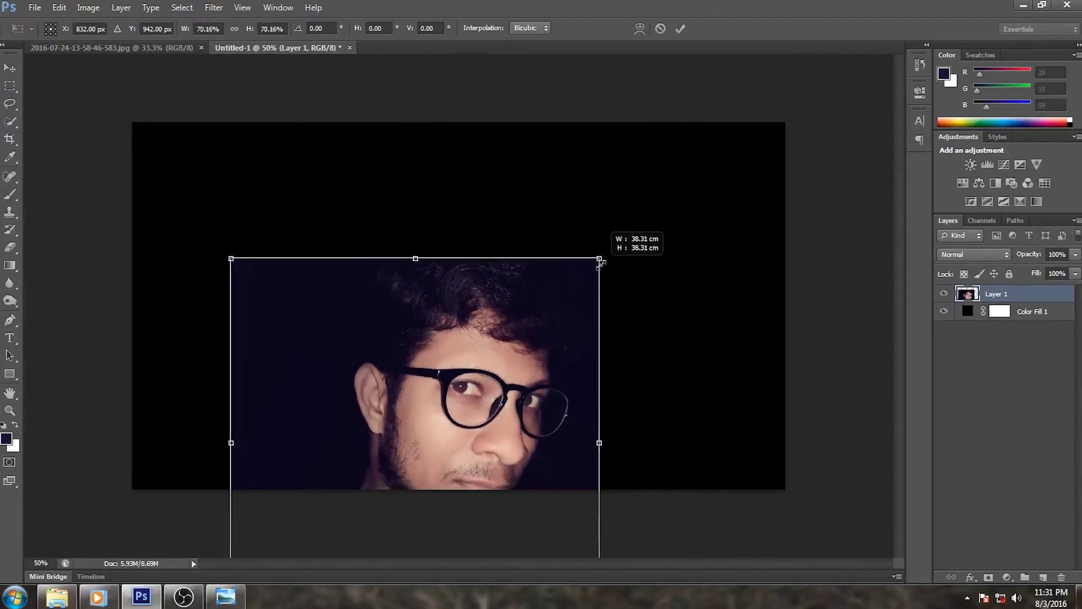
{"action": "left_click_drag", "start_coordinate": [555, 328], "coordinate": [525, 198]}
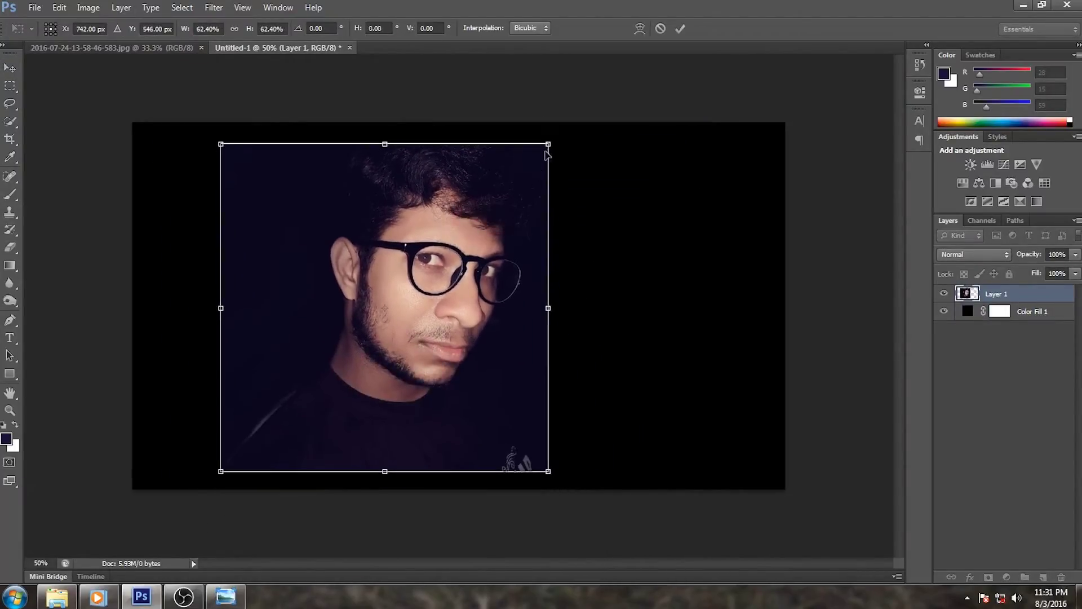
{"action": "left_click_drag", "start_coordinate": [548, 145], "coordinate": [542, 148]}
{"action": "left_click_drag", "start_coordinate": [507, 189], "coordinate": [486, 196]}
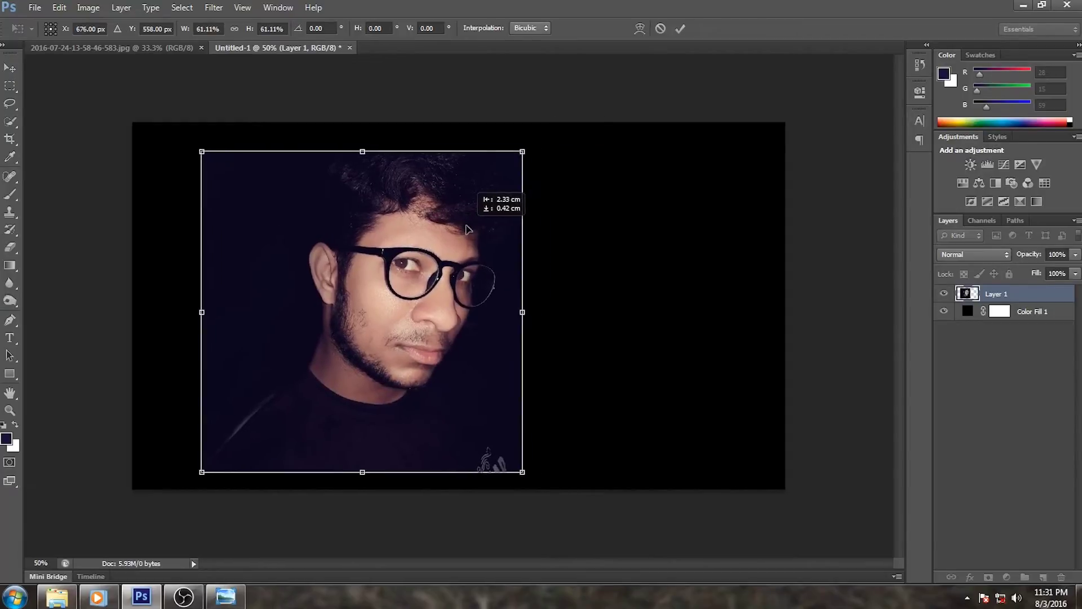
{"action": "left_click", "coordinate": [680, 28]}
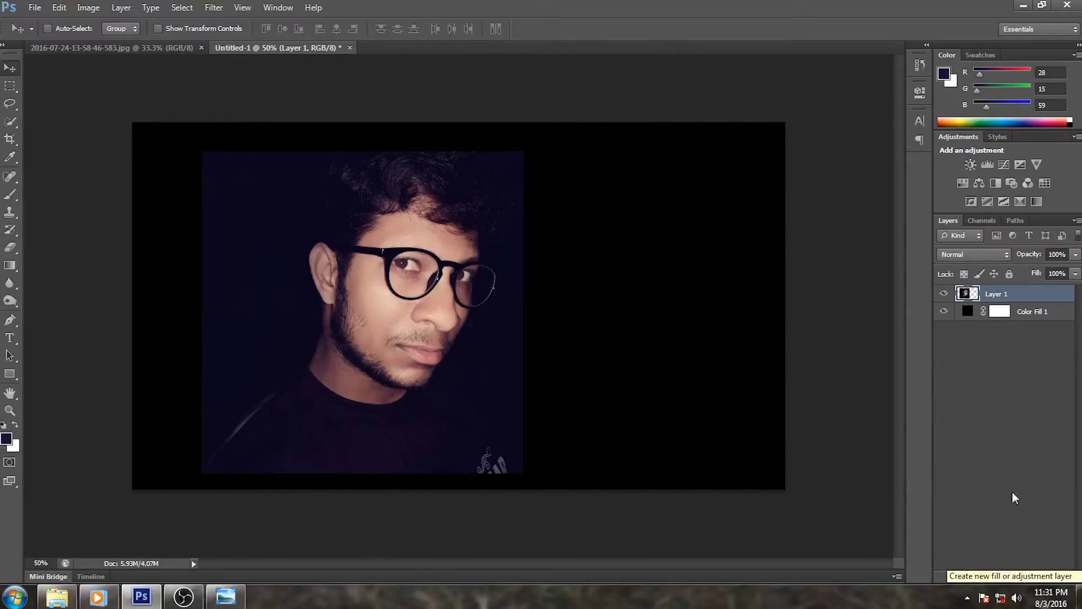
{"action": "left_click", "coordinate": [987, 577]}
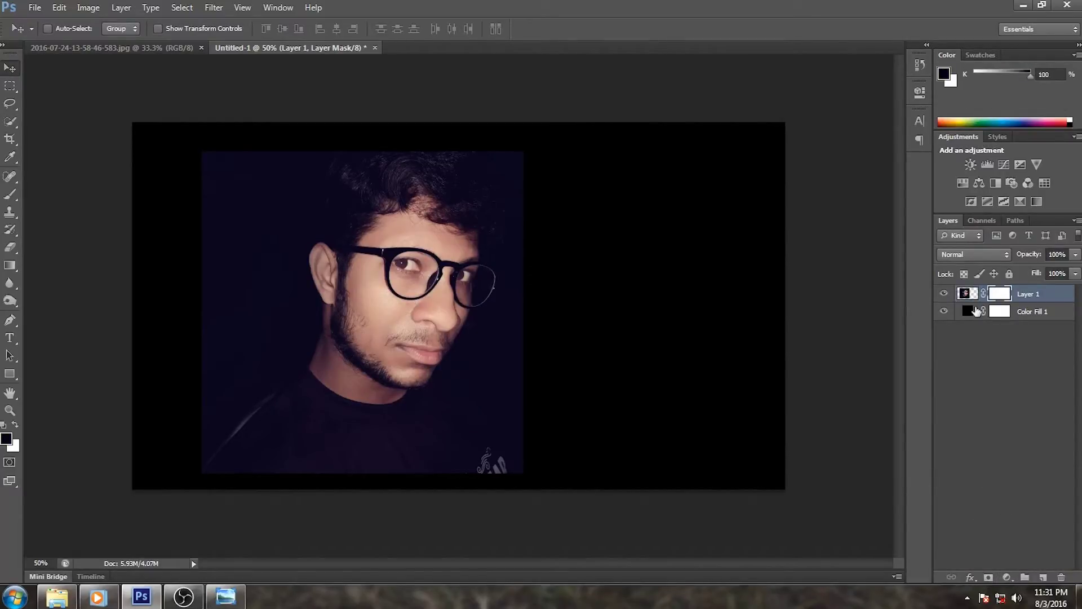
- Lower the portrait layer's opacity to 72%
{"action": "left_click", "coordinate": [10, 195]}
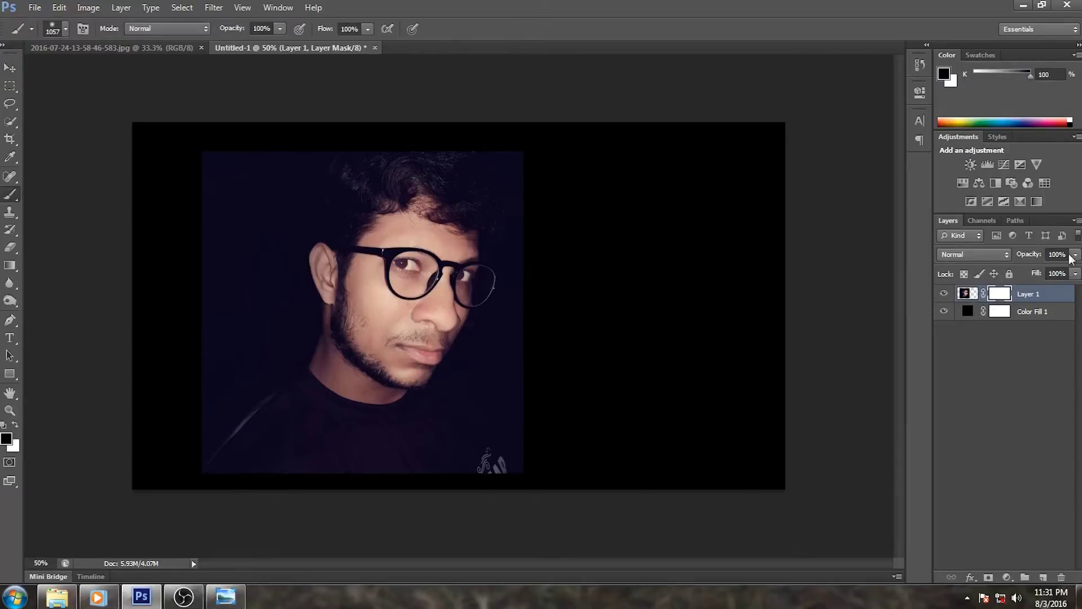
{"action": "left_click", "coordinate": [965, 293]}
{"action": "left_click", "coordinate": [1075, 254]}
{"action": "left_click_drag", "start_coordinate": [1060, 269], "coordinate": [1056, 271]}
{"action": "left_click", "coordinate": [1019, 347]}
- Paint the portrait's mask edges with a soft black brush so they fade into black
{"action": "key", "text": "ctrl+backslash"}
{"action": "key", "text": "ctrl+plus"}
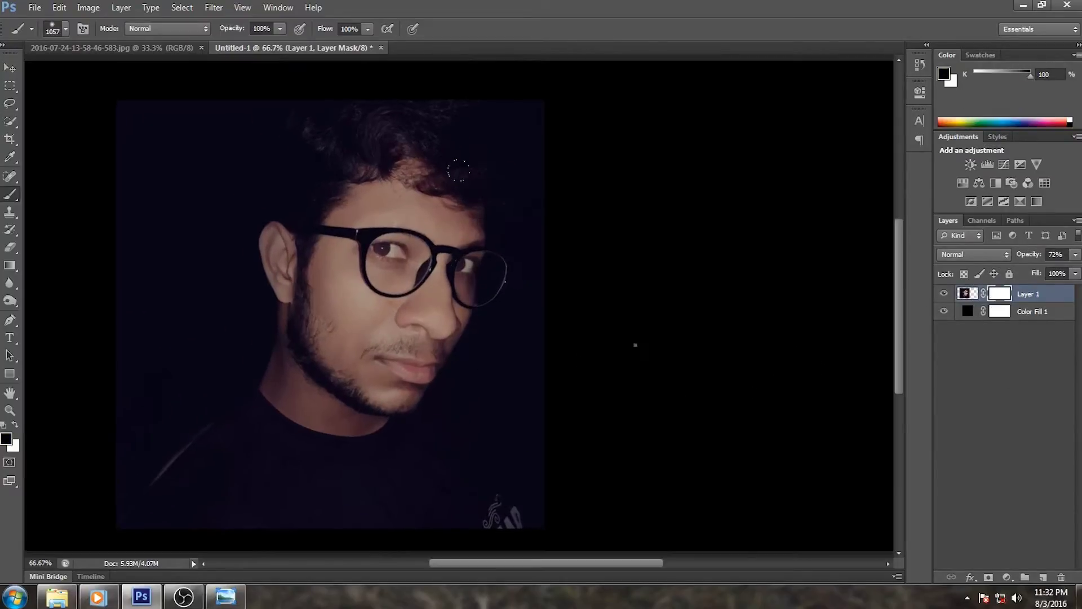
{"action": "right_click", "coordinate": [637, 347]}
{"action": "key", "text": "Return"}
{"action": "scroll", "coordinate": [617, 299], "scroll_direction": "up", "scroll_amount": 3}
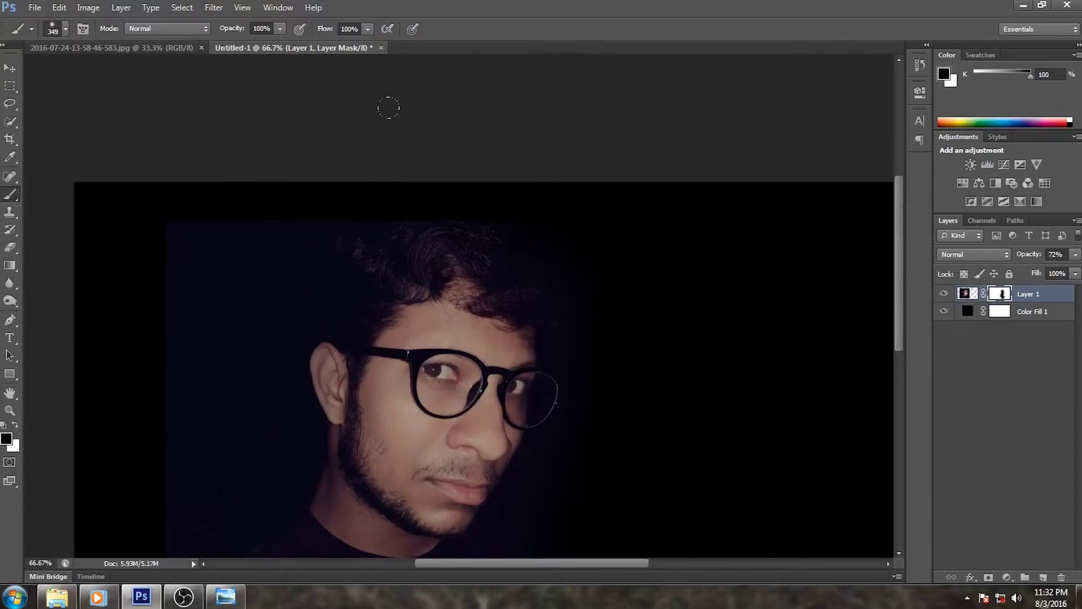
{"action": "scroll", "coordinate": [135, 258], "scroll_direction": "down", "scroll_amount": 3}
{"action": "scroll", "coordinate": [135, 258], "scroll_direction": "left", "scroll_amount": 2}
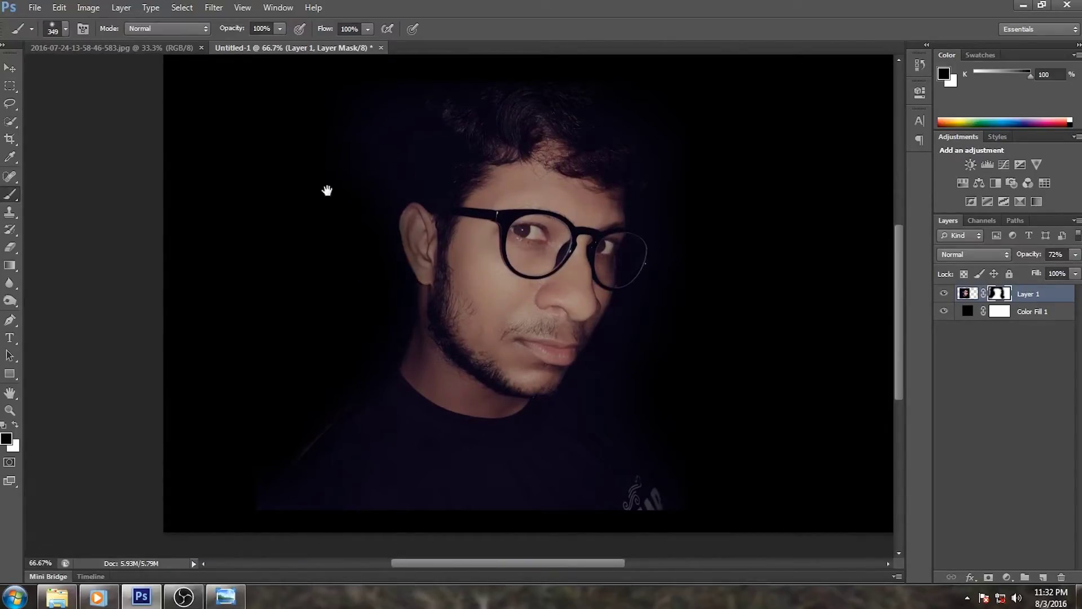
{"action": "scroll", "coordinate": [286, 301], "scroll_direction": "up", "scroll_amount": 3}
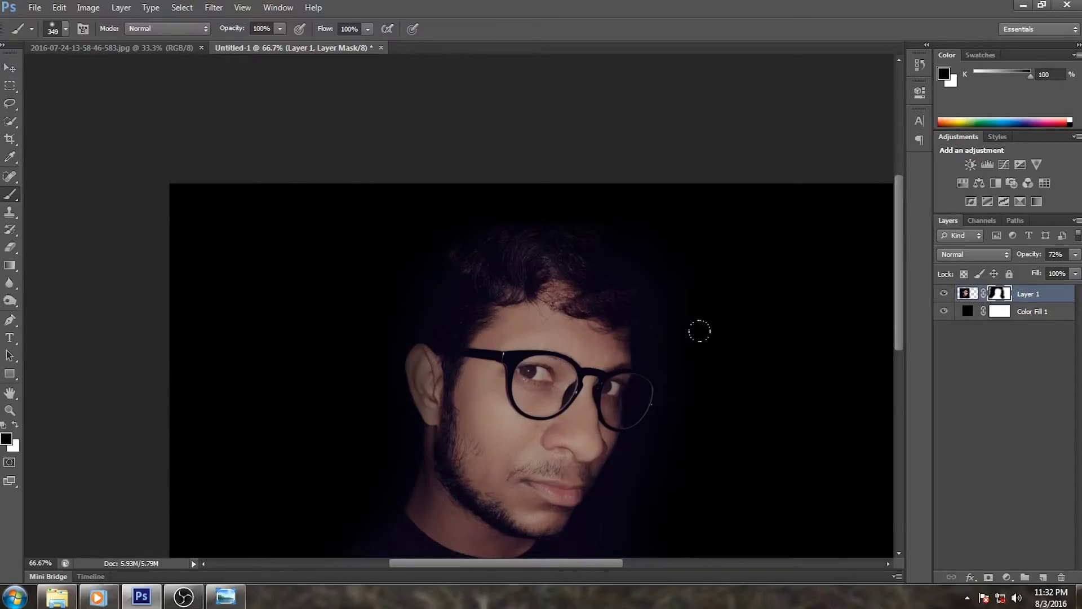
{"action": "left_click_drag", "start_coordinate": [672, 501], "coordinate": [638, 326]}
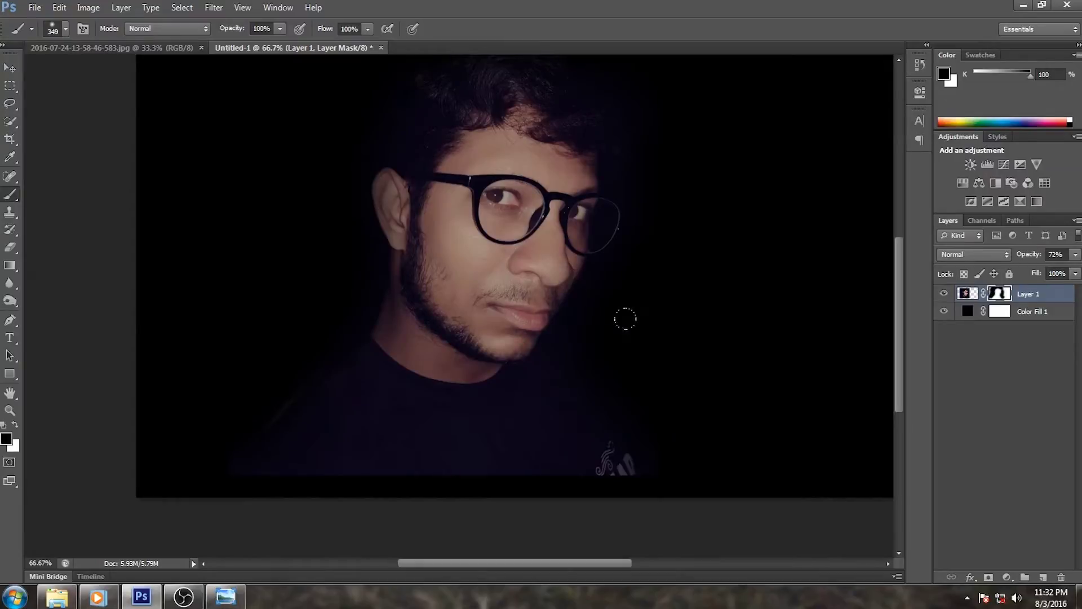
{"action": "key", "text": "ctrl+minus"}
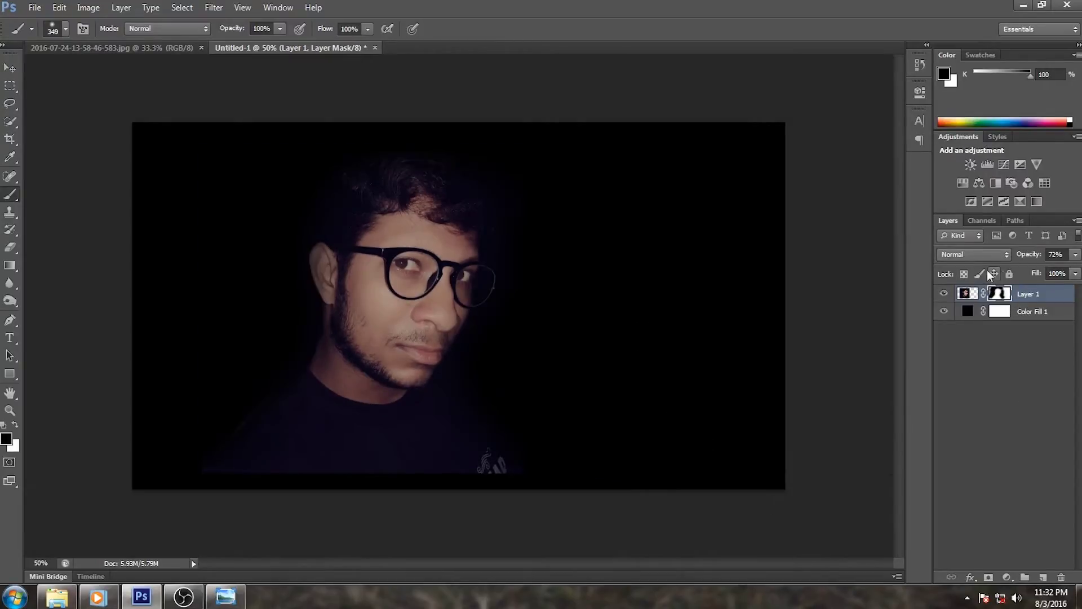
- Add a Curves adjustment layer above the portrait
{"action": "left_click", "coordinate": [1003, 165]}
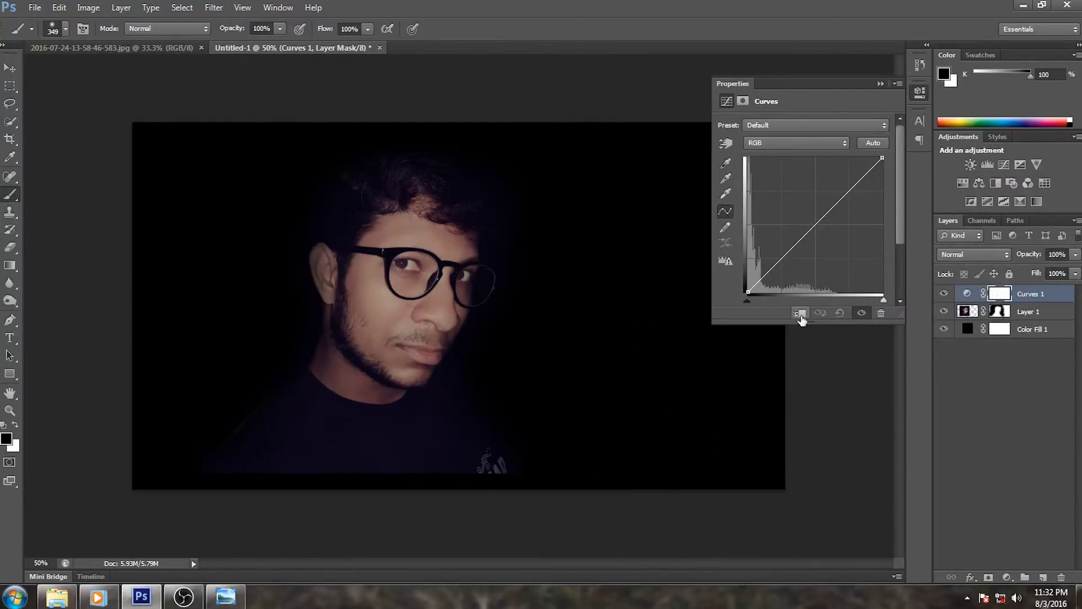
- Darken the image highlights with the Curves adjustment
{"action": "mouse_move", "coordinate": [881, 159]}
{"action": "left_mouse_down"}
{"action": "mouse_move", "coordinate": [896, 204]}
{"action": "mouse_move", "coordinate": [896, 185]}
{"action": "left_mouse_up"}
{"action": "left_click", "coordinate": [880, 83]}
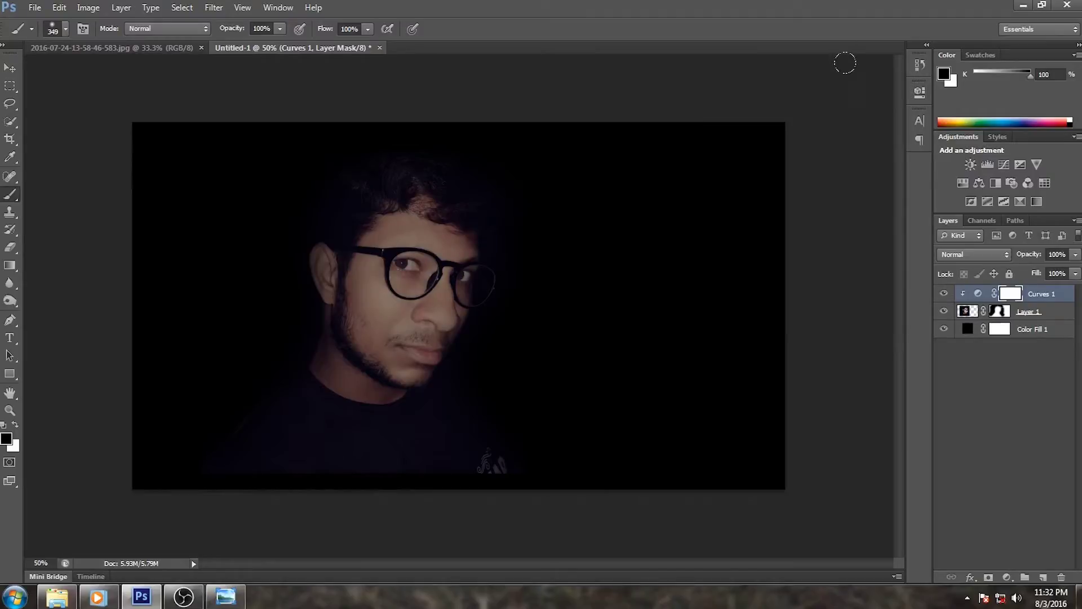
{"action": "left_click", "coordinate": [1020, 316]}
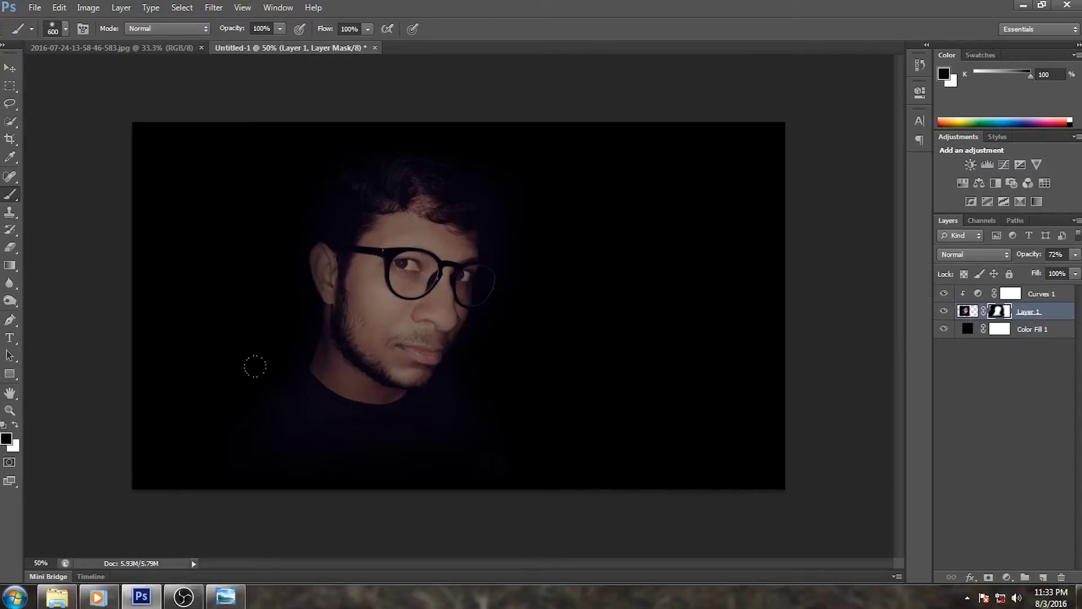
- Open the editingworld flare folder in Explorer and select the flare (23) image
{"action": "left_click", "coordinate": [59, 596]}
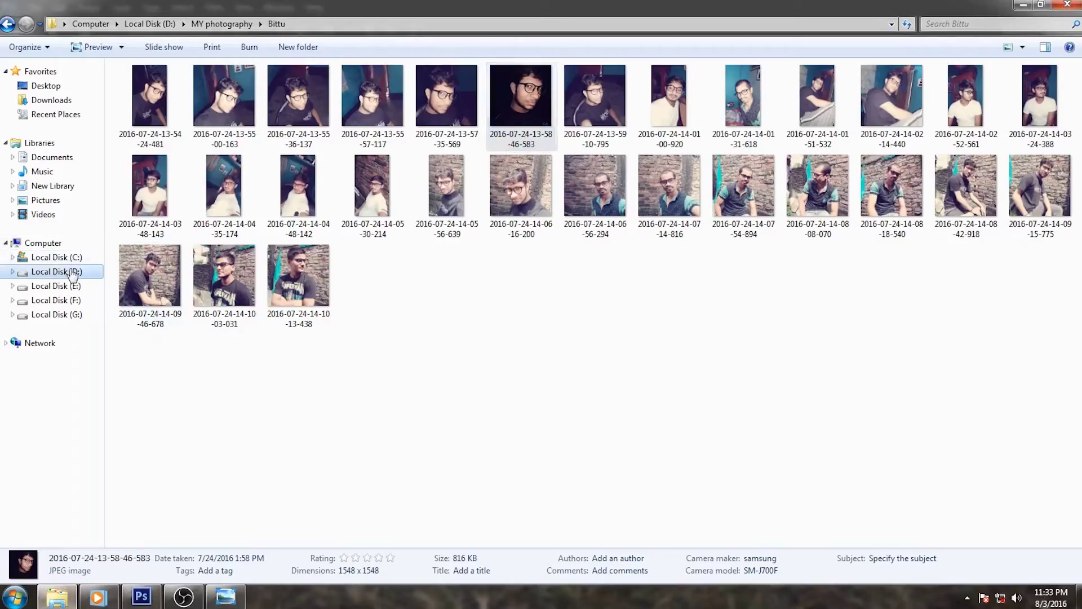
{"action": "left_click", "coordinate": [56, 272]}
{"action": "double_click", "coordinate": [176, 120]}
{"action": "double_click", "coordinate": [372, 101]}
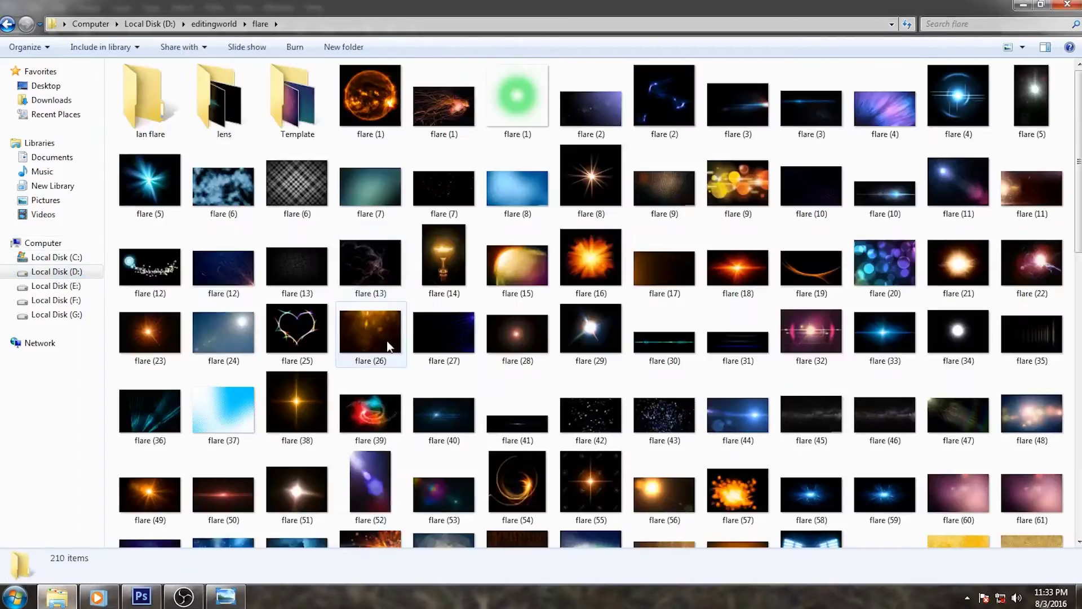
{"action": "left_click", "coordinate": [143, 335]}
- Place flare (23) over the canvas, enlarge it to cover everything, and rasterize it
{"action": "mouse_move", "coordinate": [144, 335]}
{"action": "left_mouse_down"}
{"action": "mouse_move", "coordinate": [131, 596]}
{"action": "mouse_move", "coordinate": [330, 373]}
{"action": "left_mouse_up"}
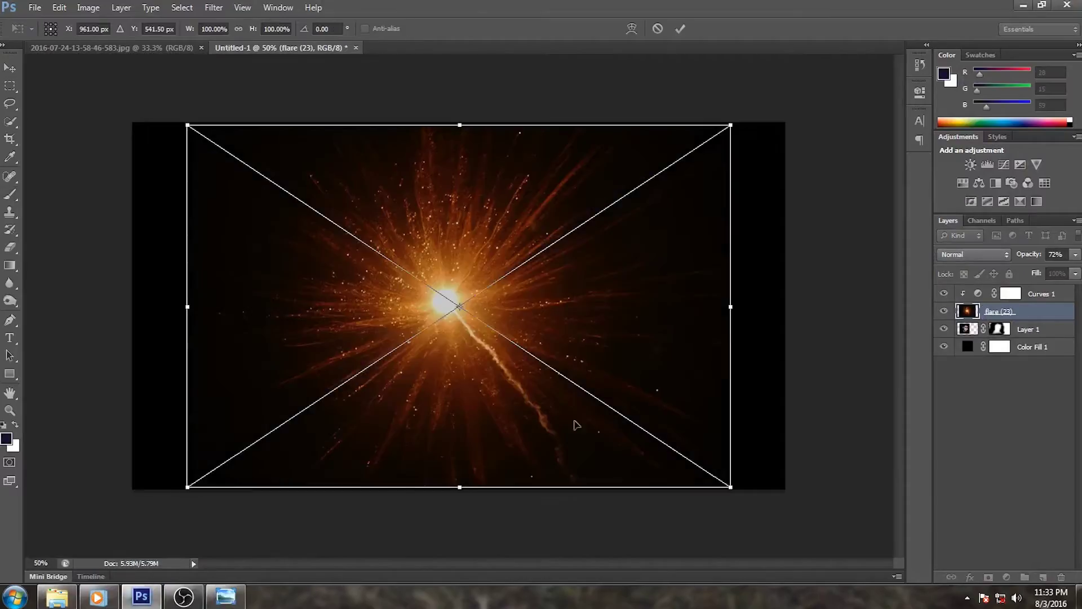
{"action": "left_click_drag", "start_coordinate": [731, 487], "coordinate": [815, 544]}
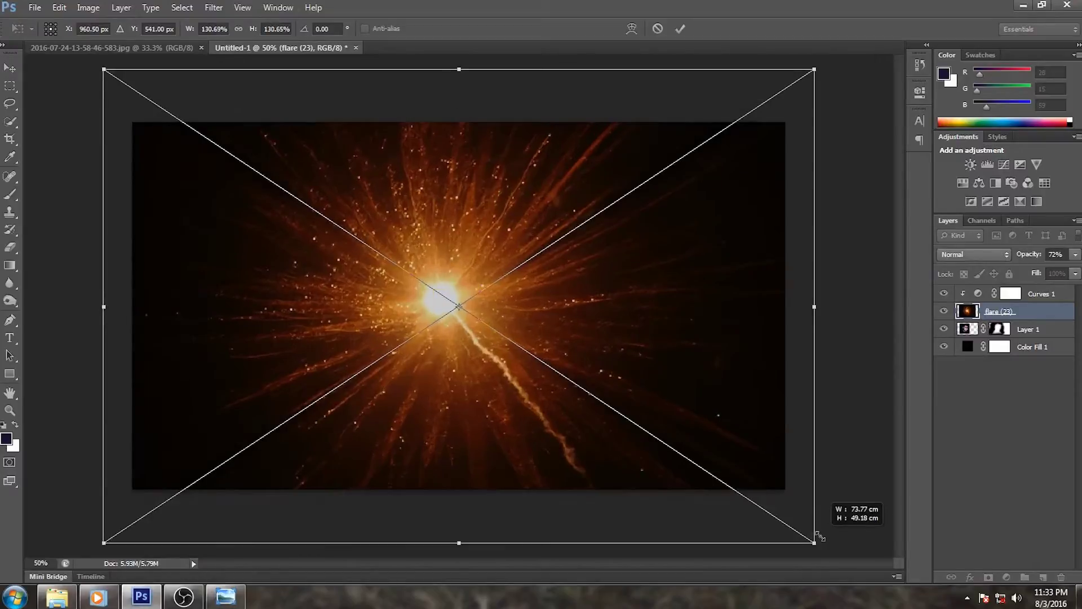
{"action": "left_click", "coordinate": [681, 28]}
{"action": "right_click", "coordinate": [1006, 311]}
{"action": "left_click", "coordinate": [983, 254]}
- Blur the flare with Gaussian Blur radius 114.8 and blend it in Soft Light
{"action": "left_click", "coordinate": [987, 257]}
{"action": "left_click", "coordinate": [969, 124]}
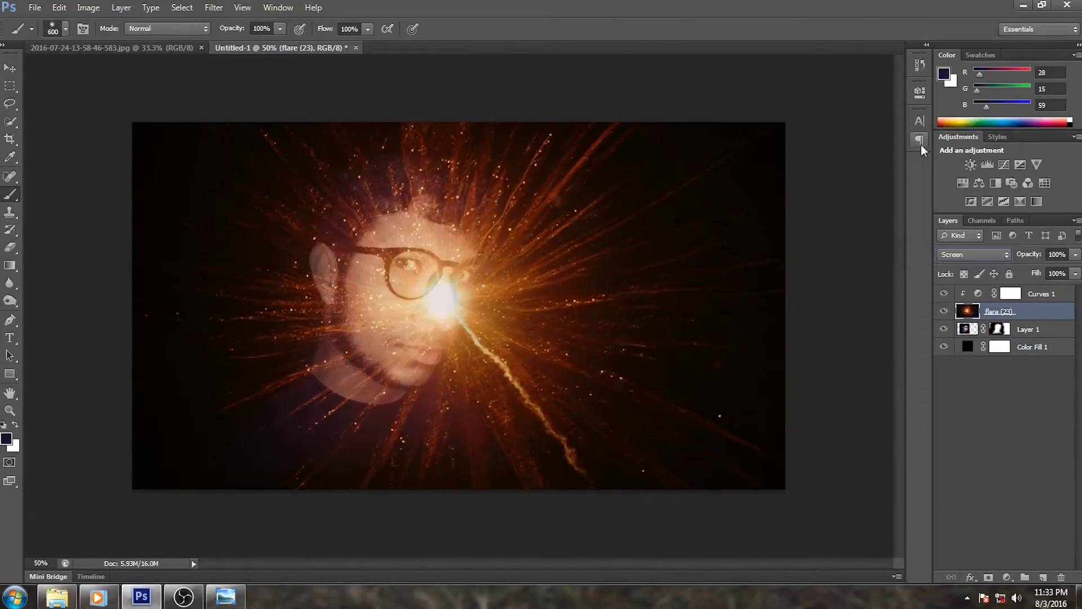
{"action": "left_click", "coordinate": [213, 7]}
{"action": "mouse_move", "coordinate": [254, 144]}
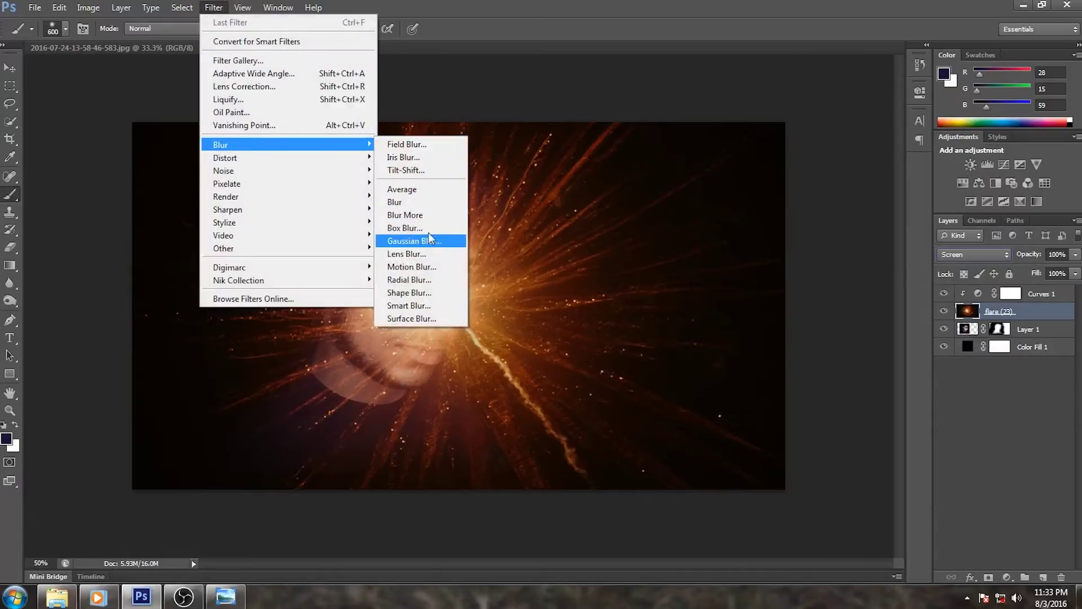
{"action": "left_click", "coordinate": [432, 245]}
{"action": "left_click_drag", "start_coordinate": [873, 361], "coordinate": [878, 362]}
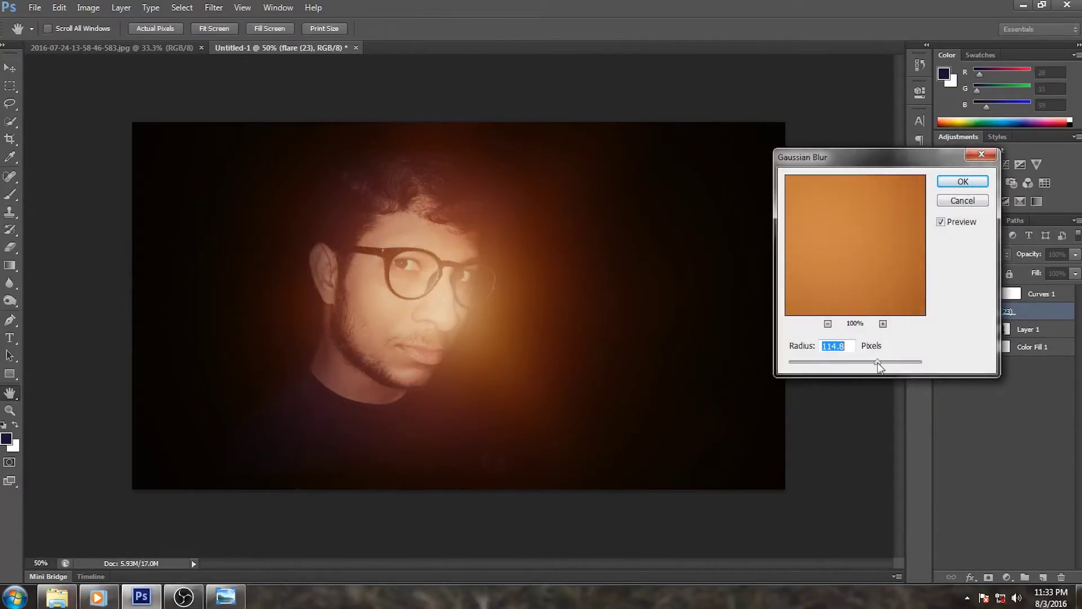
{"action": "left_click", "coordinate": [963, 181]}
{"action": "left_click", "coordinate": [973, 254]}
{"action": "left_click", "coordinate": [958, 182]}
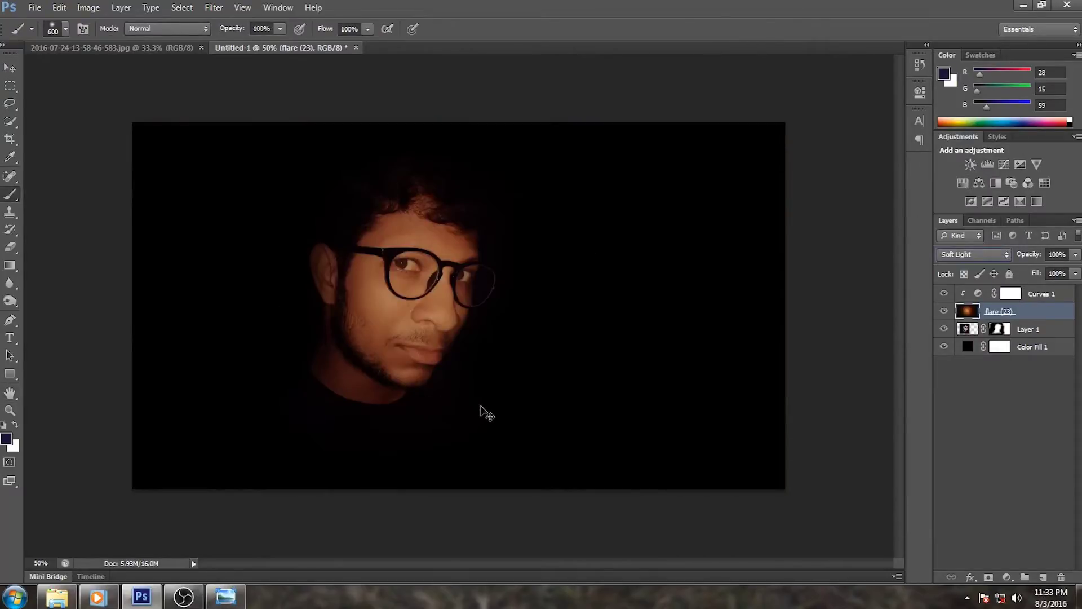
- Reposition and resize the flare glow on the canvas
{"action": "key", "text": "ctrl+t"}
{"action": "mouse_move", "coordinate": [437, 374]}
{"action": "left_mouse_down"}
{"action": "mouse_move", "coordinate": [430, 359]}
{"action": "mouse_move", "coordinate": [417, 381]}
{"action": "left_mouse_up"}
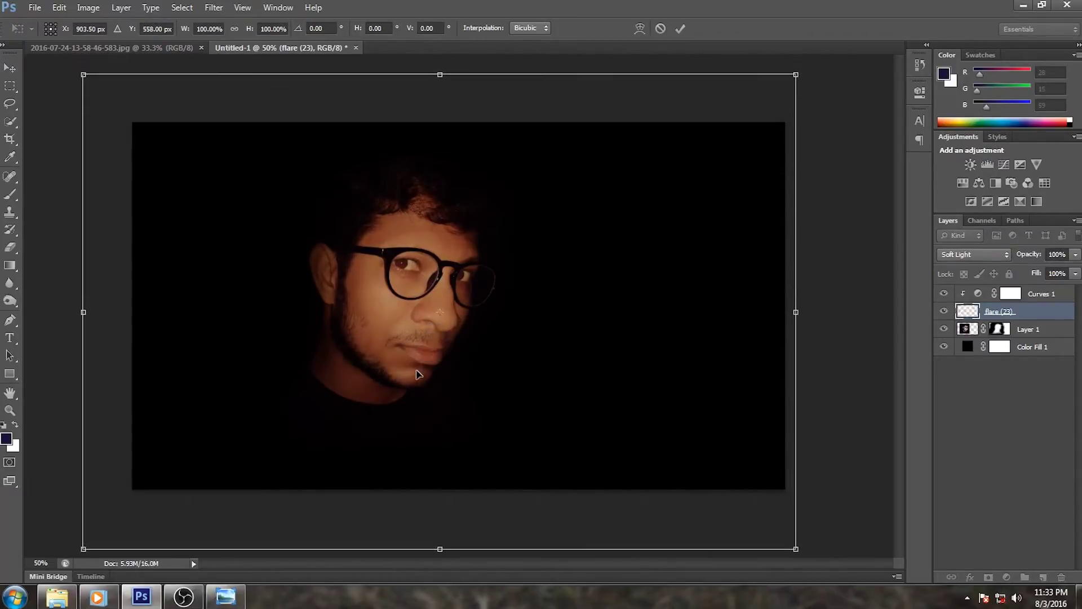
{"action": "left_click_drag", "start_coordinate": [796, 550], "coordinate": [666, 518]}
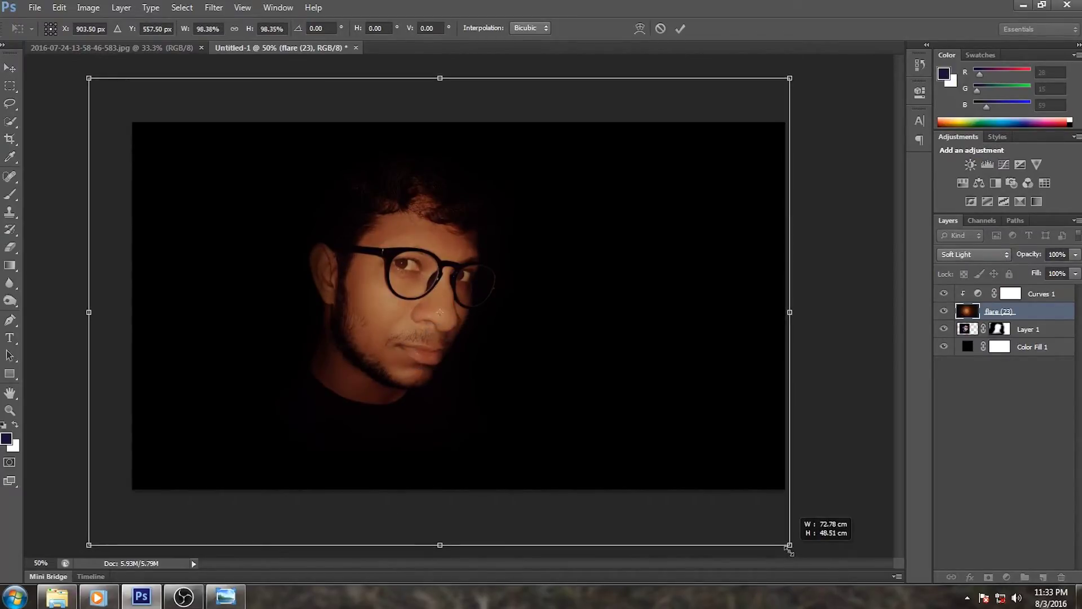
{"action": "left_click_drag", "start_coordinate": [665, 518], "coordinate": [720, 550]}
{"action": "left_click", "coordinate": [677, 28]}
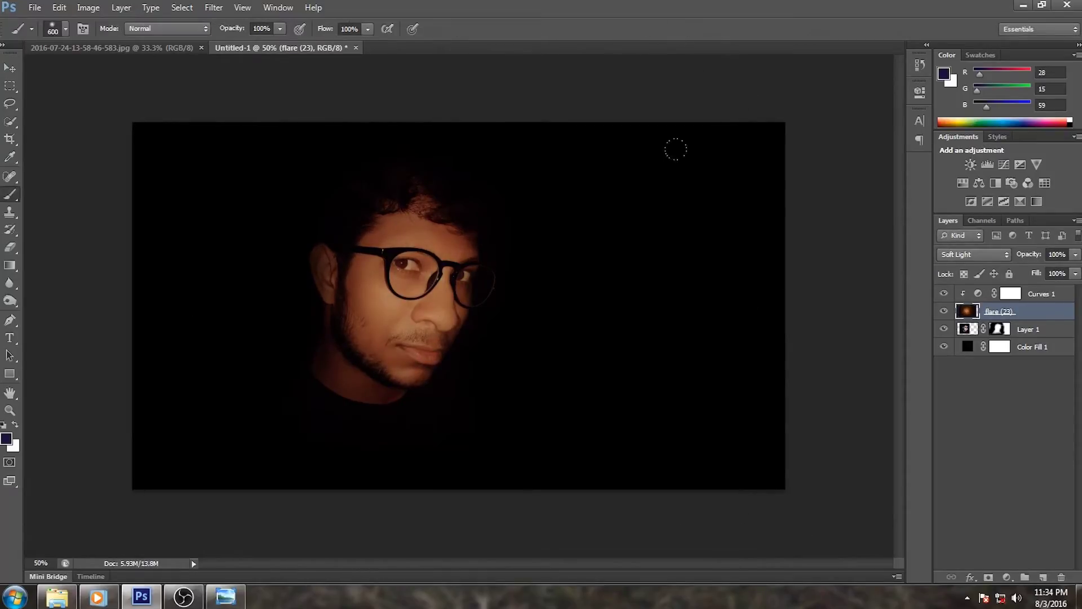
- Add an Exposure adjustment above Layer 1 set to +0.22
{"action": "left_click", "coordinate": [1022, 331]}
{"action": "left_click", "coordinate": [1019, 164]}
{"action": "left_click_drag", "start_coordinate": [804, 159], "coordinate": [806, 160]}
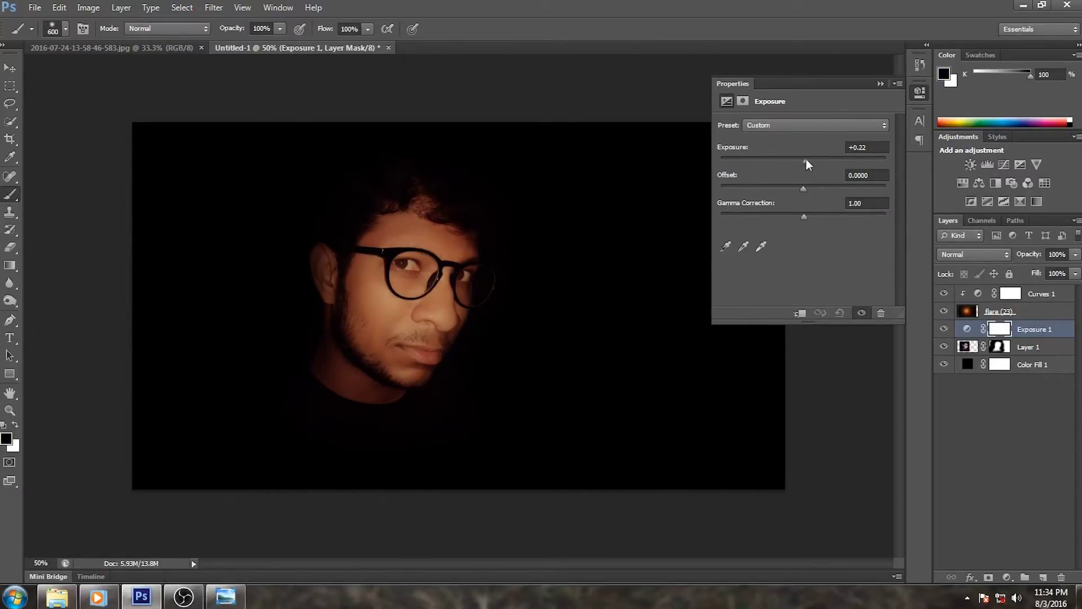
- Zoom to 200% on the face and set a 61 px brush for Layer 1
{"action": "left_click", "coordinate": [876, 84]}
{"action": "key", "text": "ctrl+plus"}
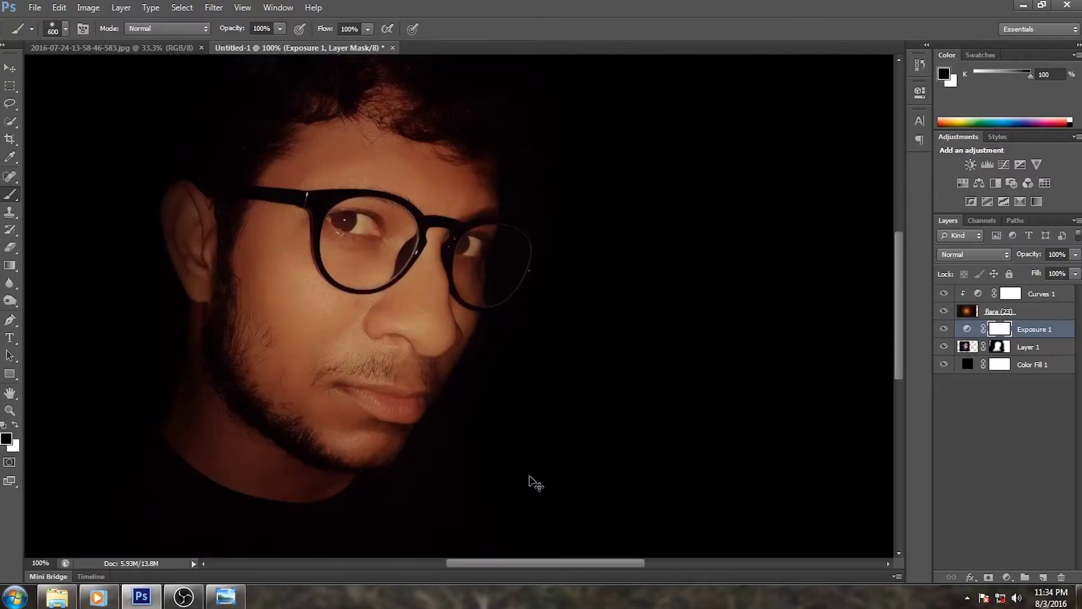
{"action": "key", "text": "ctrl+plus"}
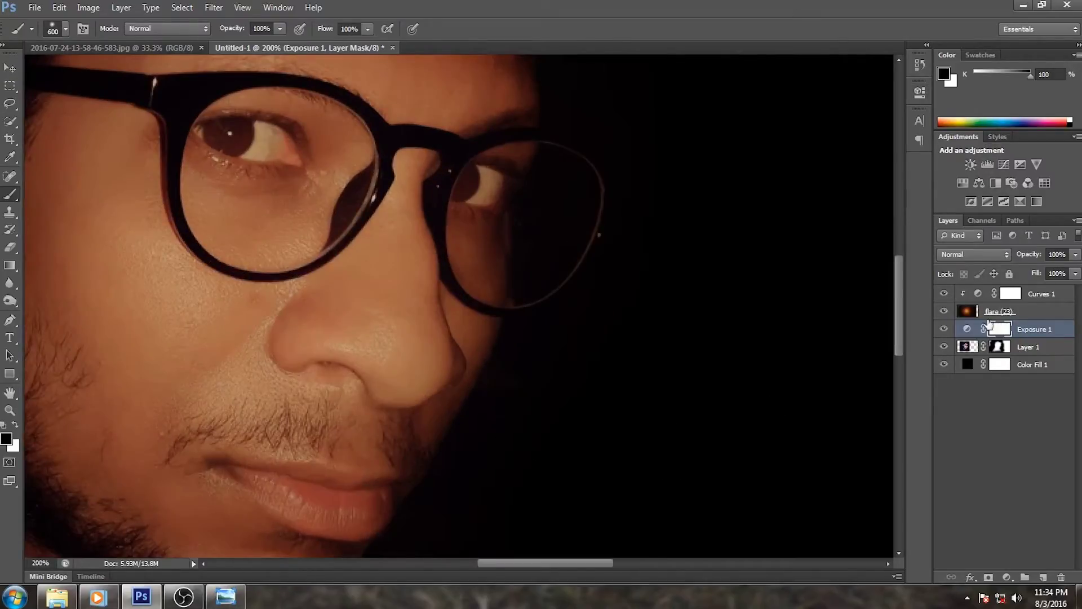
{"action": "left_click", "coordinate": [1033, 351]}
{"action": "right_click", "coordinate": [624, 406]}
{"action": "left_click", "coordinate": [624, 415]}
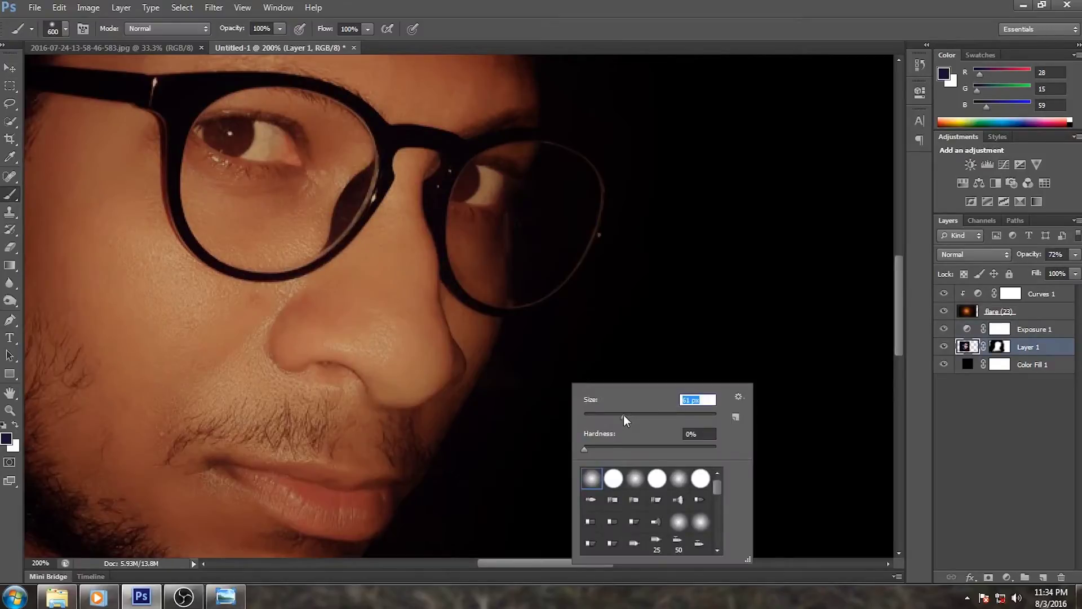
{"action": "key", "text": "Return"}
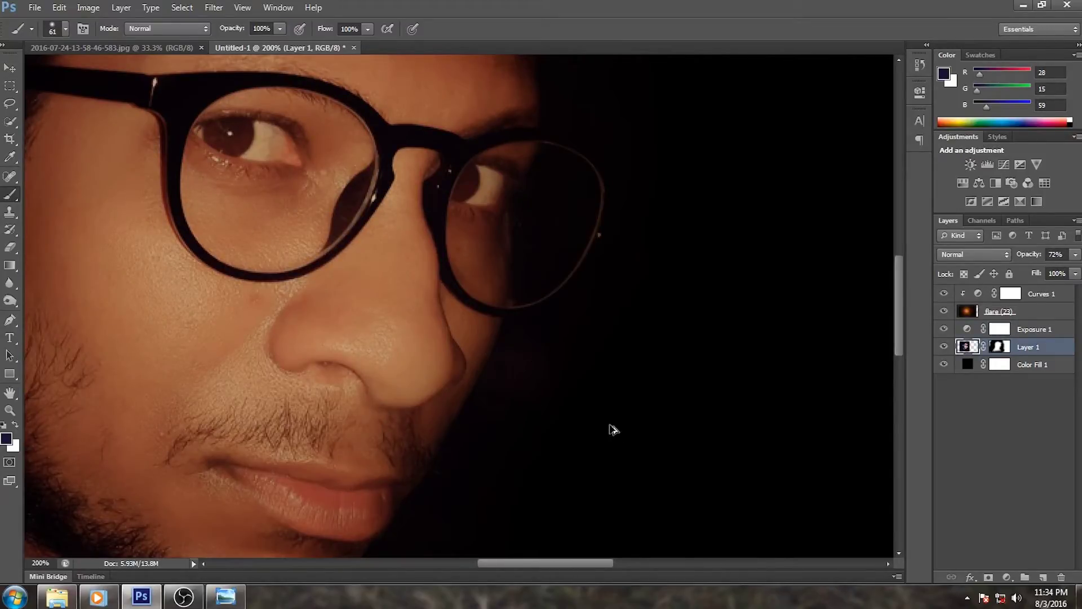
- Paint on Layer 1's mask, then fit the whole image on screen
{"action": "key", "text": "alt+bracketright"}
{"action": "left_click", "coordinate": [1000, 346]}
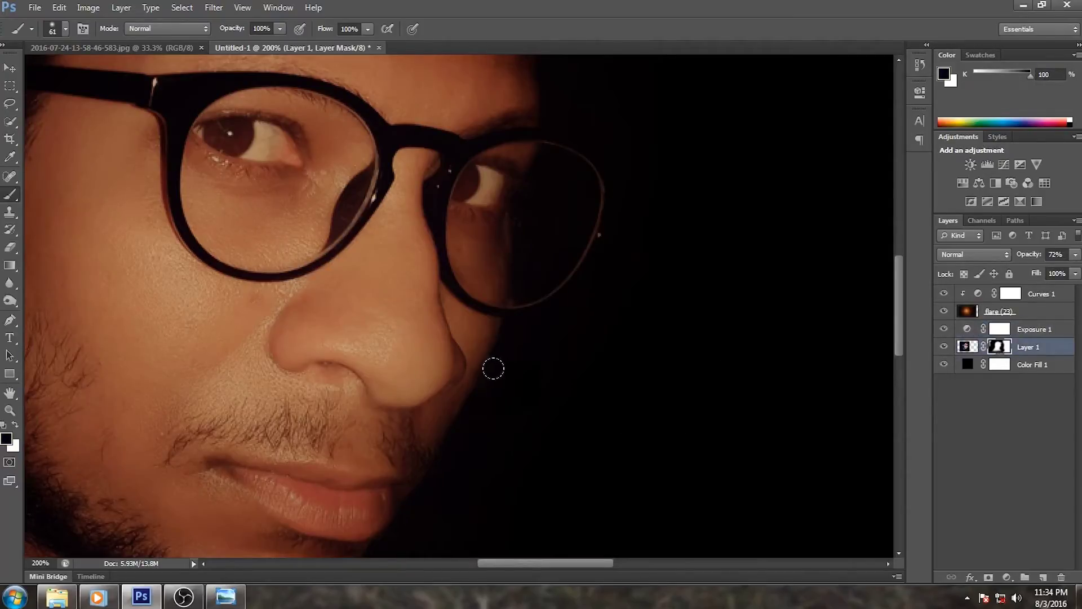
{"action": "scroll", "coordinate": [636, 225], "scroll_direction": "down", "scroll_amount": 5}
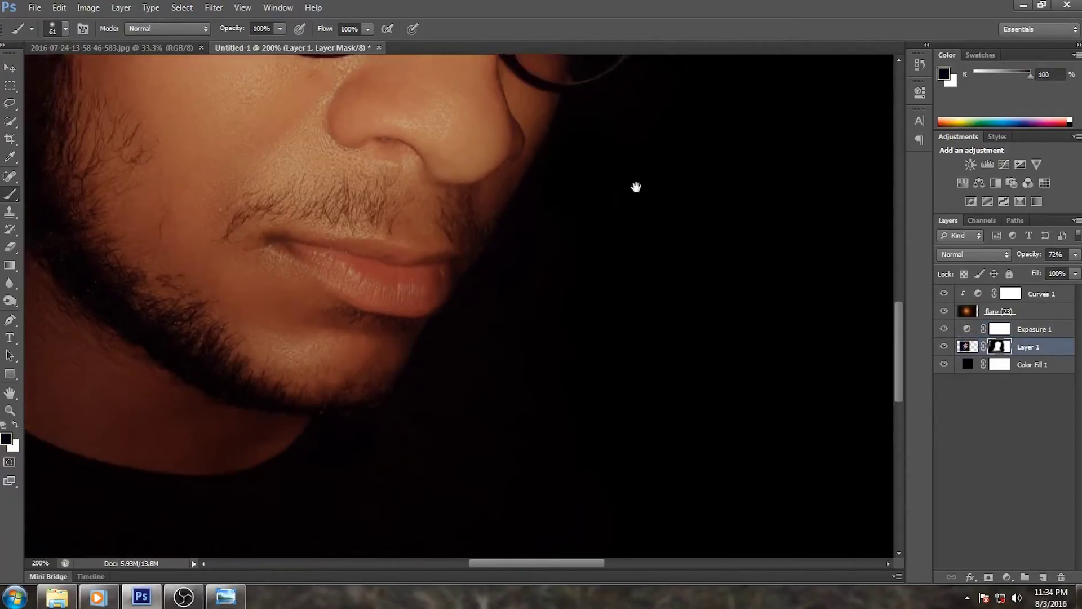
{"action": "scroll", "coordinate": [439, 389], "scroll_direction": "down", "scroll_amount": 5}
{"action": "left_click_drag", "start_coordinate": [569, 166], "coordinate": [510, 357]}
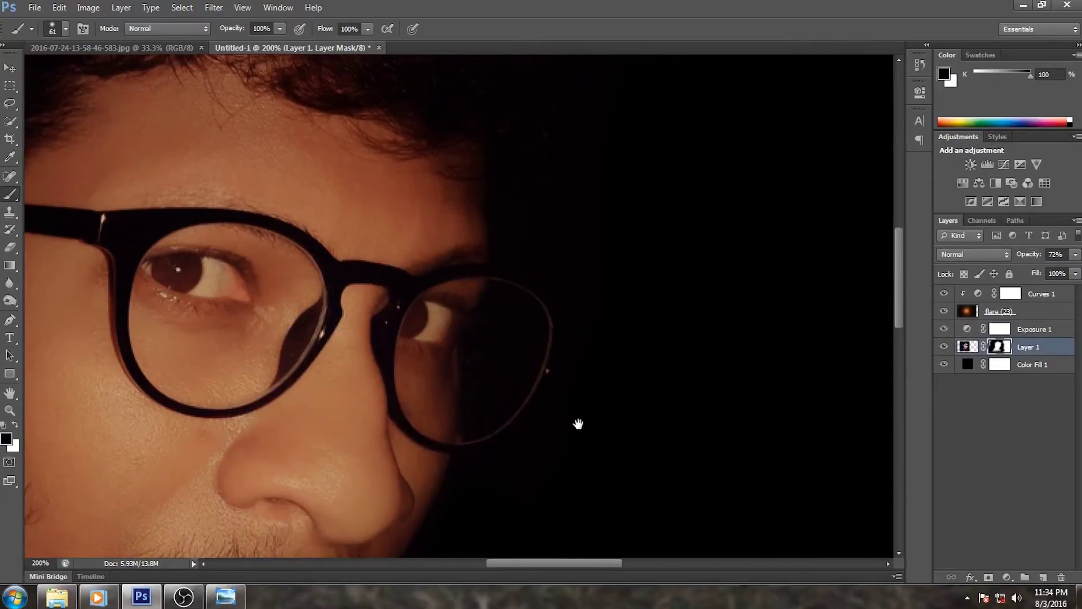
{"action": "scroll", "coordinate": [614, 355], "scroll_direction": "down", "scroll_amount": 1}
{"action": "scroll", "coordinate": [626, 367], "scroll_direction": "down", "scroll_amount": 1}
{"action": "scroll", "coordinate": [648, 389], "scroll_direction": "down", "scroll_amount": 1}
{"action": "scroll", "coordinate": [648, 395], "scroll_direction": "up", "scroll_amount": 1}
{"action": "scroll", "coordinate": [648, 394], "scroll_direction": "down", "scroll_amount": 1}
{"action": "key", "text": "ctrl+0"}
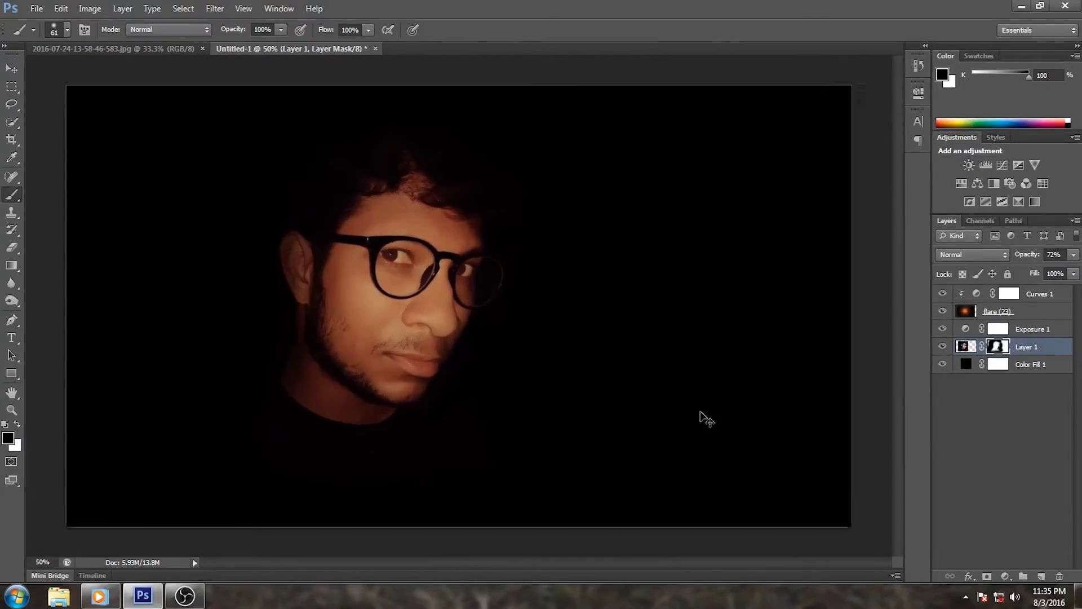
- Drag the Joker-2 photo from the Desktop into the Photoshop document
{"action": "left_click", "coordinate": [58, 596]}
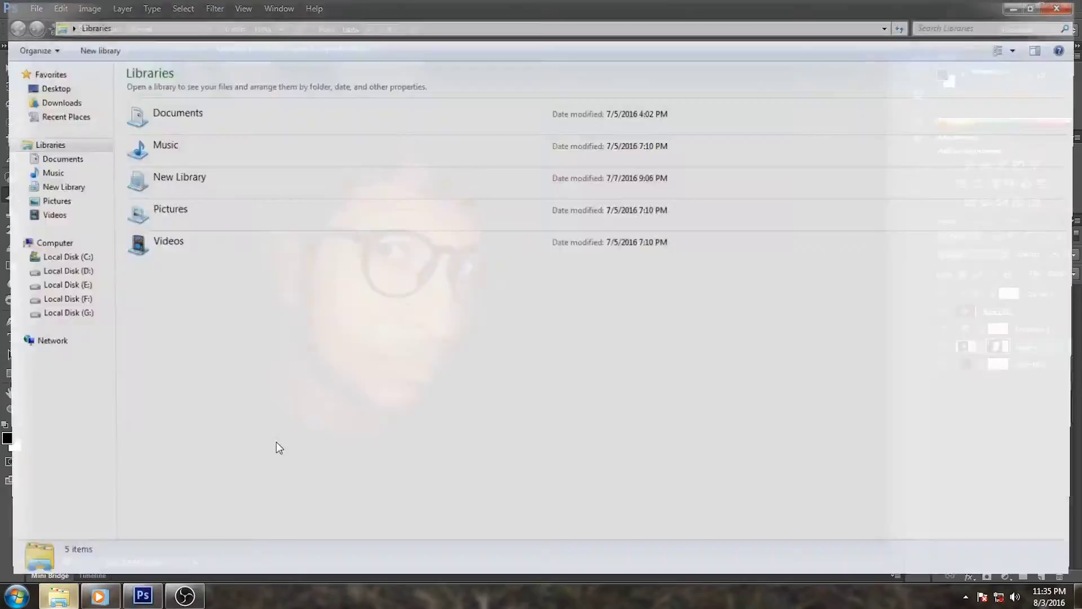
{"action": "left_click", "coordinate": [48, 86]}
{"action": "left_click_drag", "start_coordinate": [797, 135], "coordinate": [286, 378]}
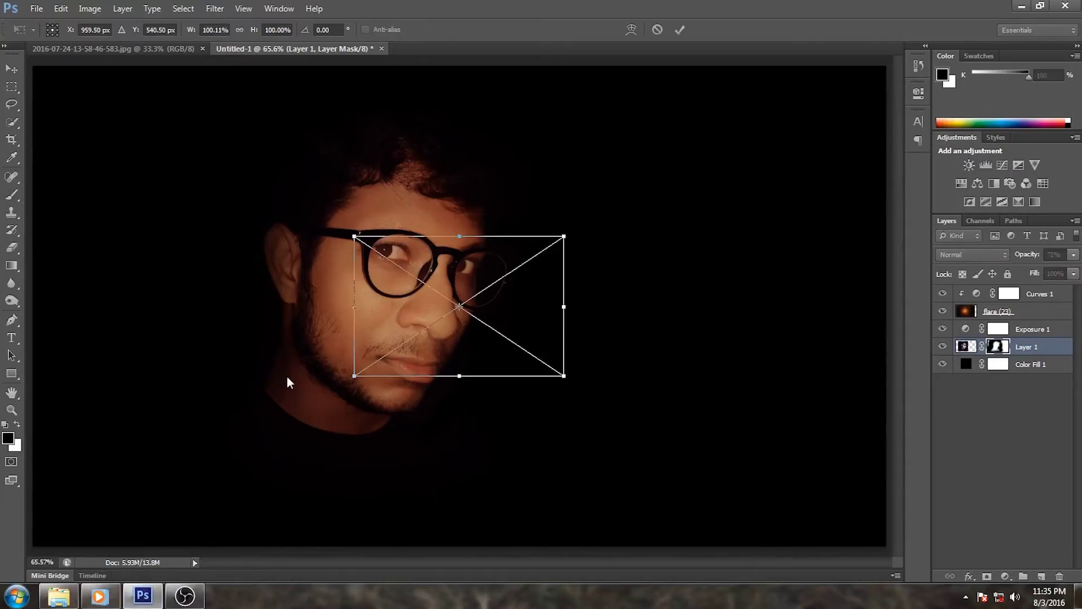
- Flip Joker-2 horizontally and enlarge it to about 295%, burning bill on the right
{"action": "right_click", "coordinate": [421, 343]}
{"action": "left_click", "coordinate": [487, 533]}
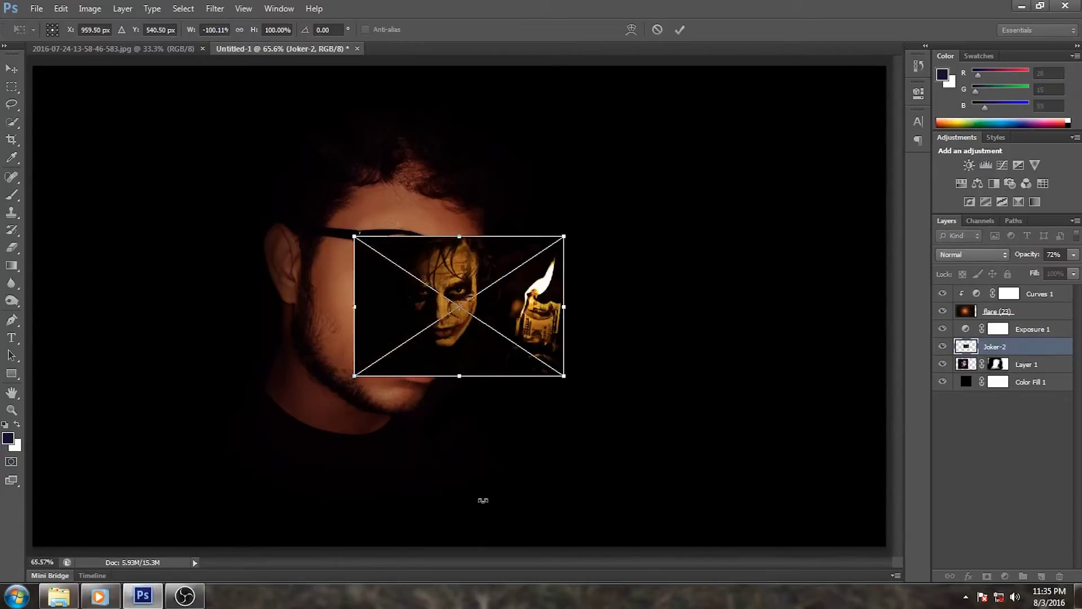
{"action": "key", "text": "ctrl+minus"}
{"action": "key", "text": "ctrl+minus"}
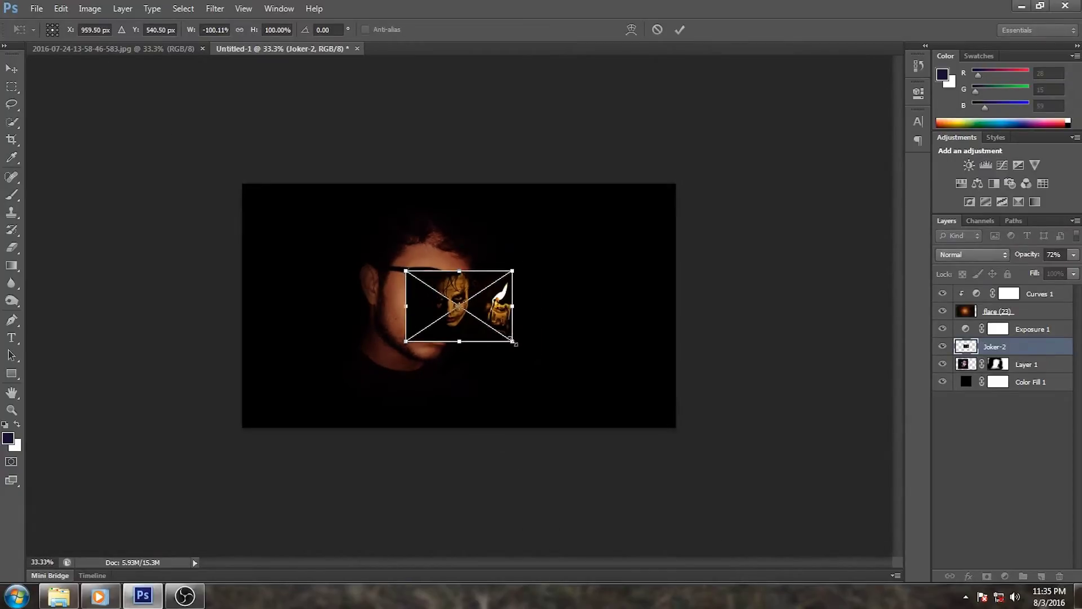
{"action": "left_click_drag", "start_coordinate": [512, 341], "coordinate": [606, 415]}
{"action": "left_click_drag", "start_coordinate": [510, 383], "coordinate": [465, 387]}
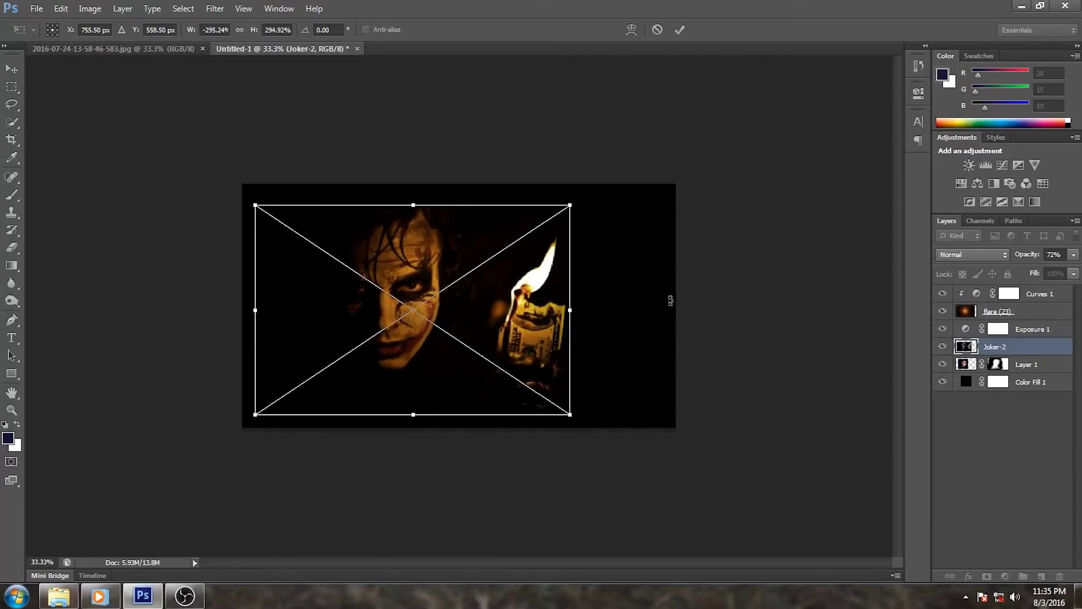
{"action": "left_click_drag", "start_coordinate": [670, 301], "coordinate": [675, 299]}
{"action": "left_click", "coordinate": [680, 29]}
{"action": "key", "text": "b"}
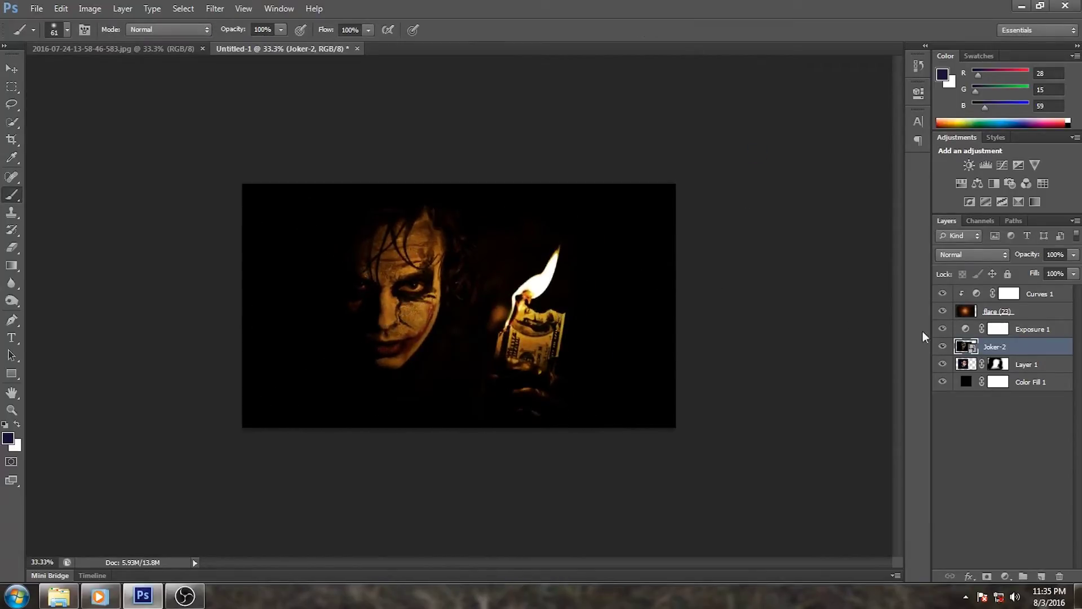
- Set Joker-2 to Screen blend mode and give it a layer mask
{"action": "left_click", "coordinate": [976, 254]}
{"action": "left_click", "coordinate": [958, 113]}
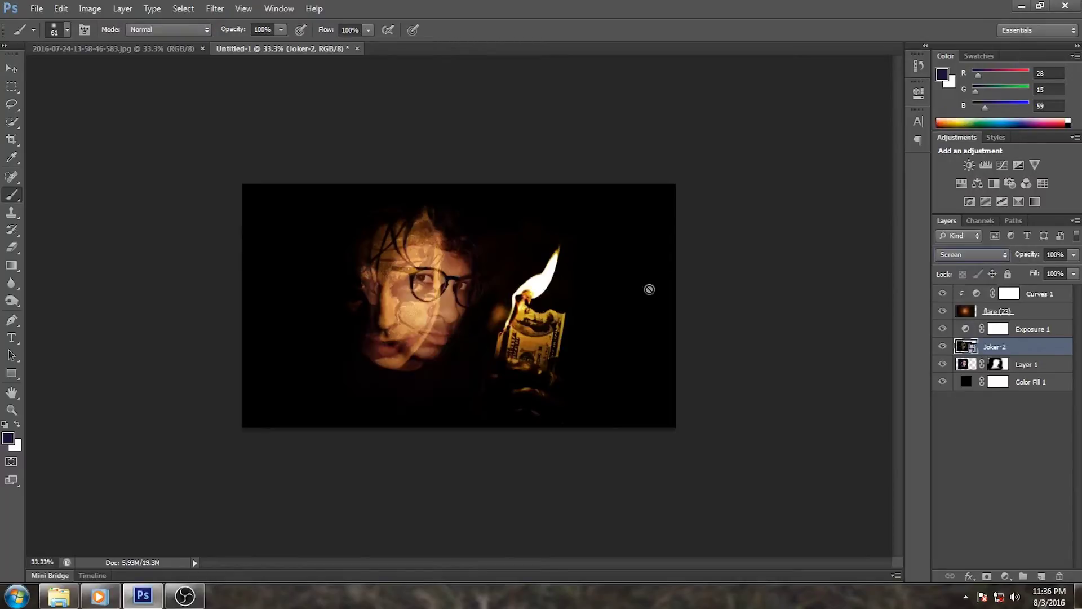
{"action": "key", "text": "ctrl+plus"}
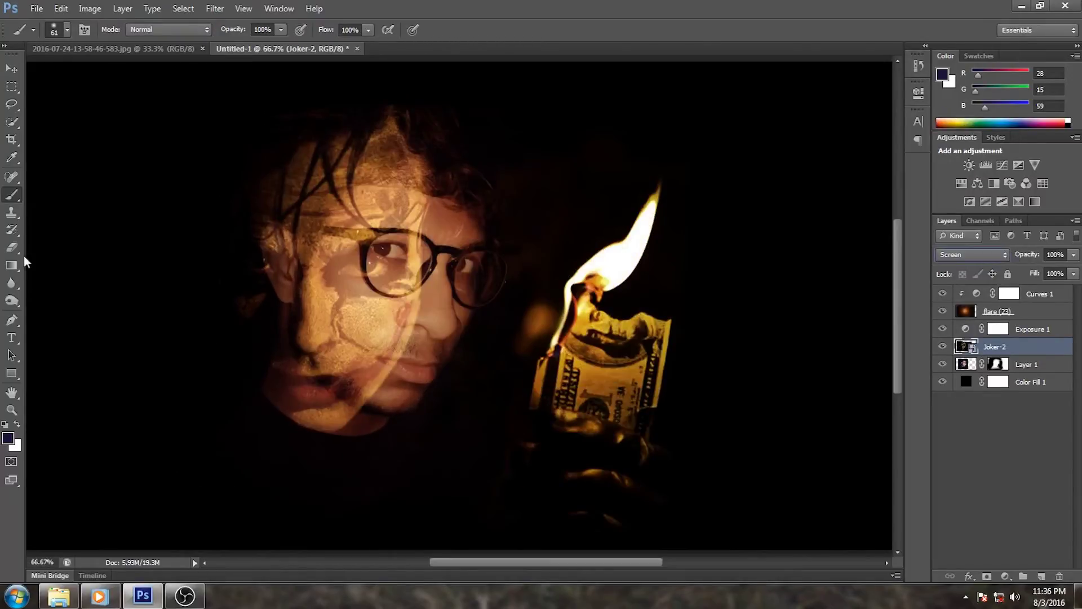
{"action": "left_click", "coordinate": [986, 576]}
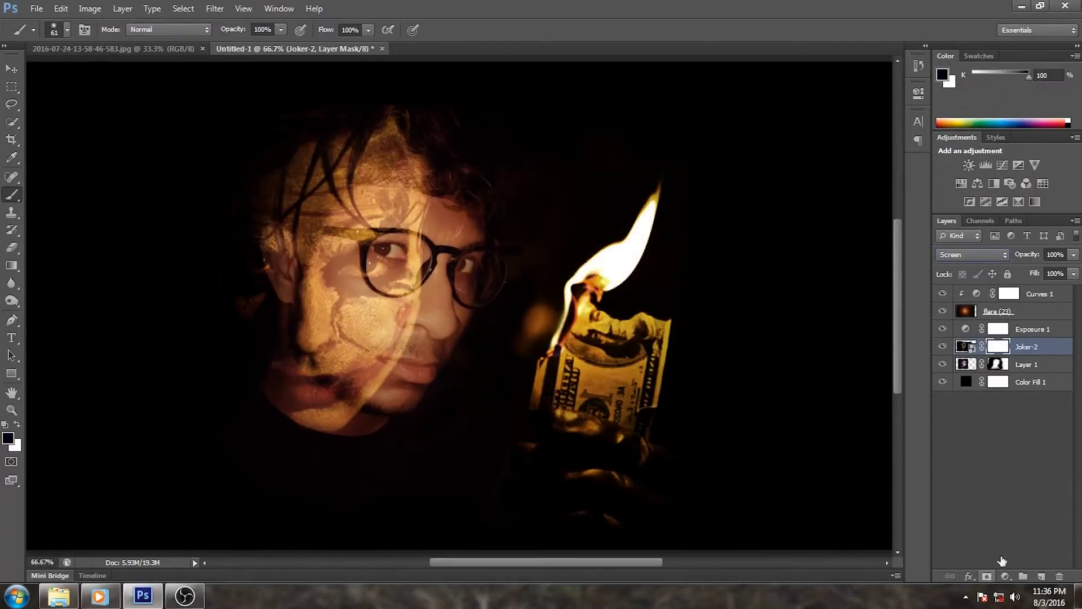
- Mask out the Joker face with a 195 px brush, leaving the burning bill visible
{"action": "right_click", "coordinate": [364, 271]}
{"action": "left_click_drag", "start_coordinate": [463, 306], "coordinate": [446, 306]}
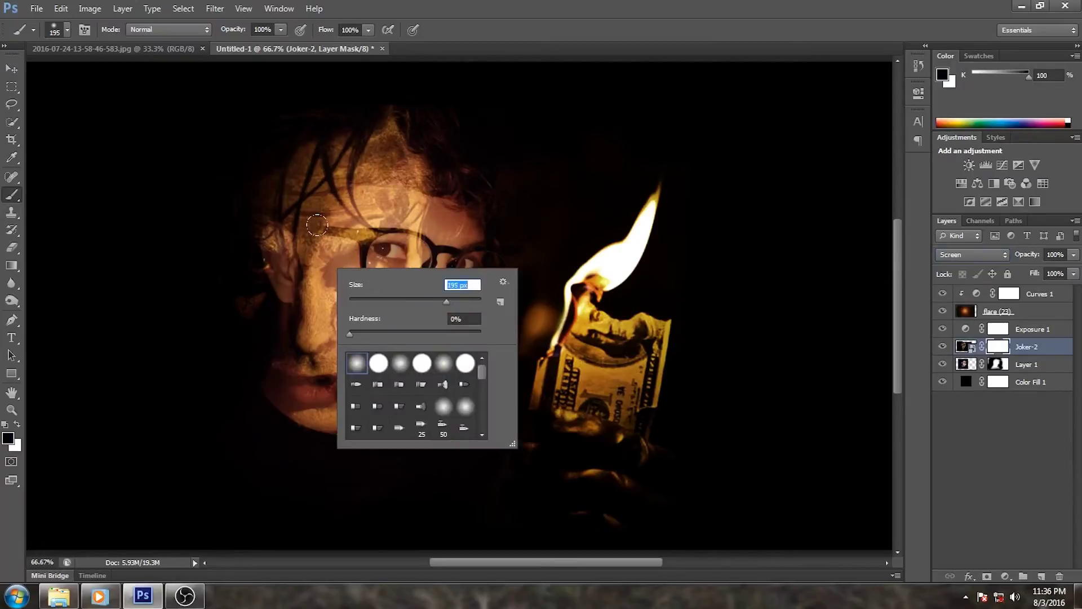
{"action": "key", "text": "Return"}
{"action": "mouse_move", "coordinate": [229, 177]}
{"action": "left_mouse_down"}
{"action": "mouse_move", "coordinate": [377, 171]}
{"action": "mouse_move", "coordinate": [232, 35]}
{"action": "left_mouse_up"}
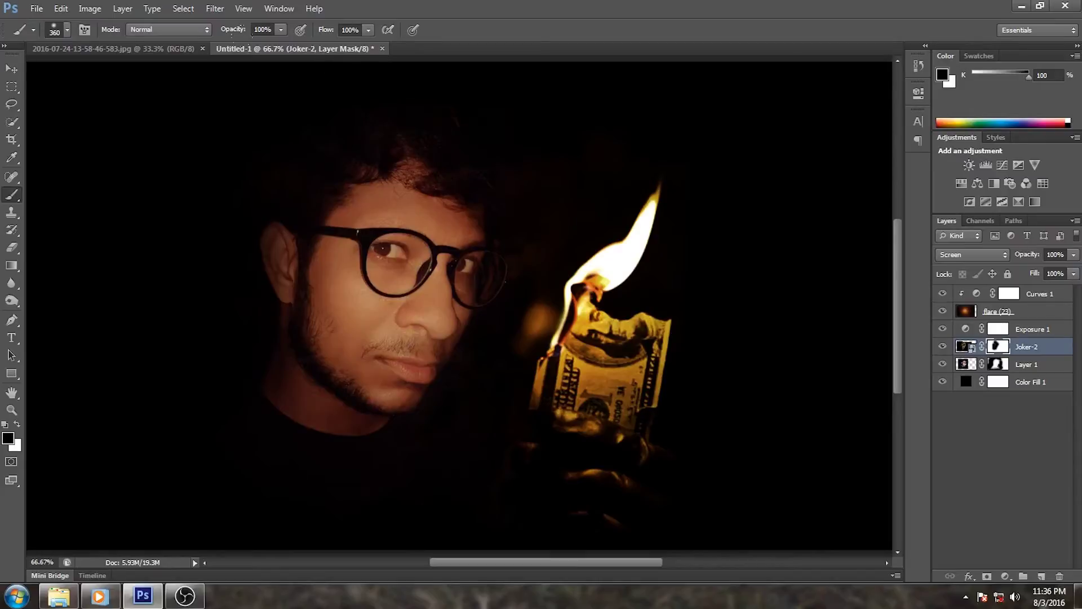
{"action": "left_click_drag", "start_coordinate": [219, 410], "coordinate": [407, 231]}
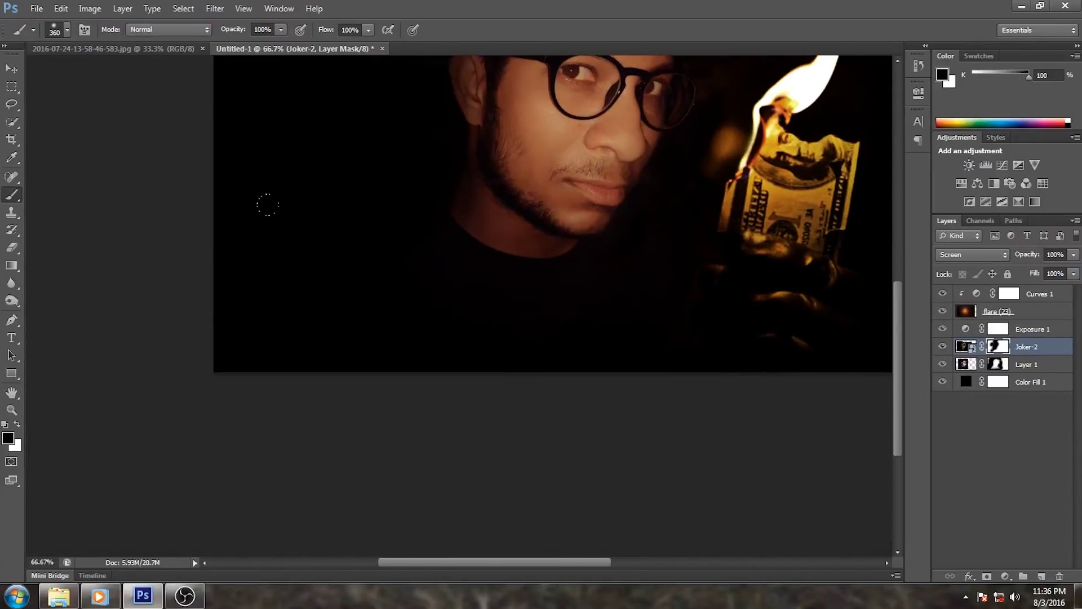
{"action": "left_click_drag", "start_coordinate": [526, 263], "coordinate": [419, 382]}
{"action": "left_click_drag", "start_coordinate": [430, 196], "coordinate": [350, 302]}
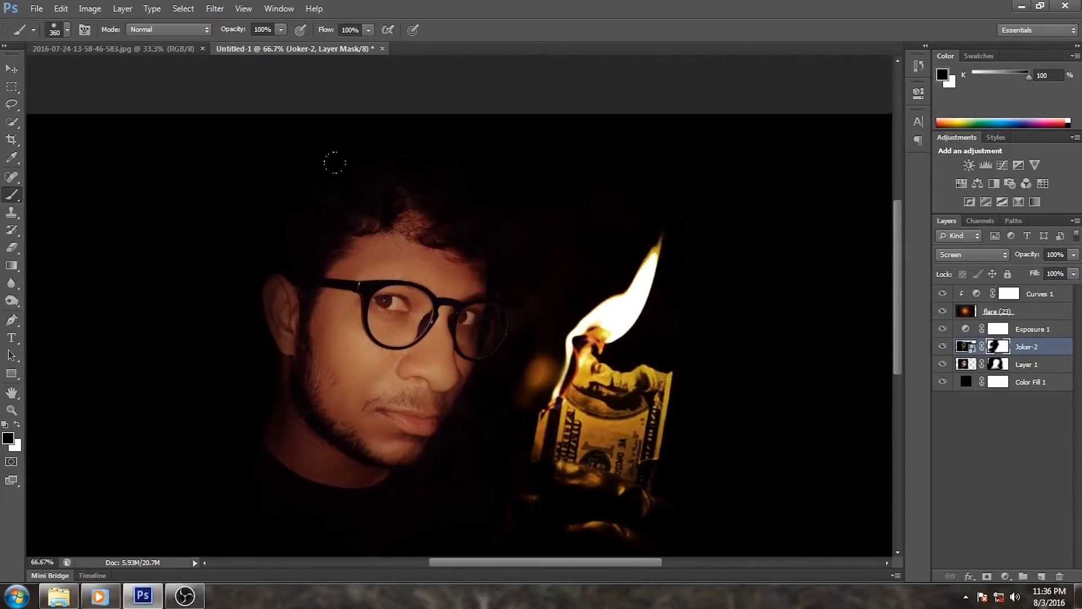
{"action": "key", "text": "ctrl+t"}
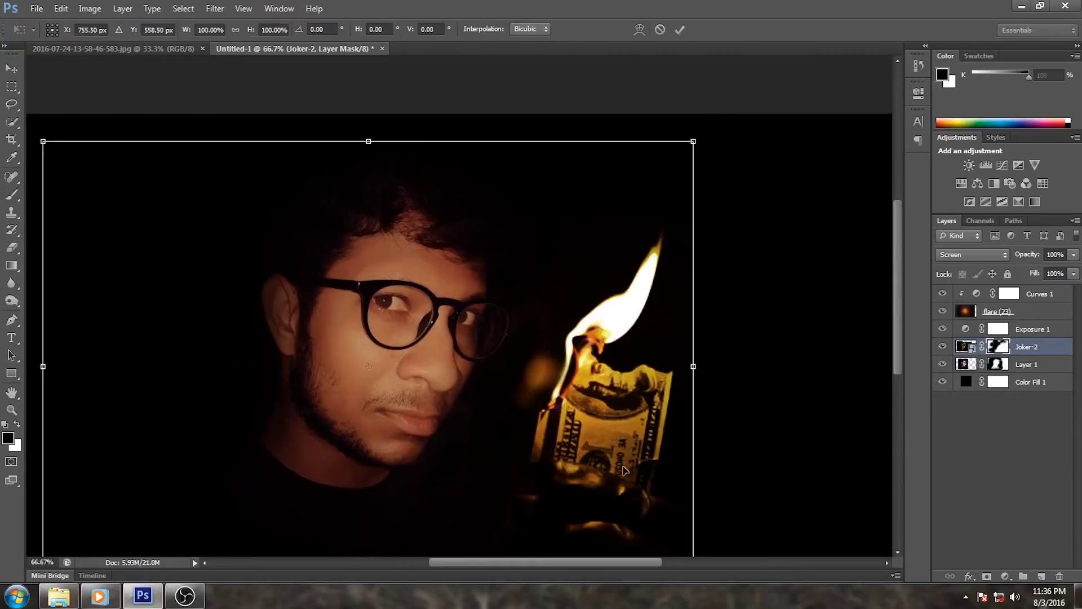
- Transform the Joker-2 photo itself, rotating it about 4° clockwise and shifting it right
{"action": "key", "text": "ctrl+minus"}
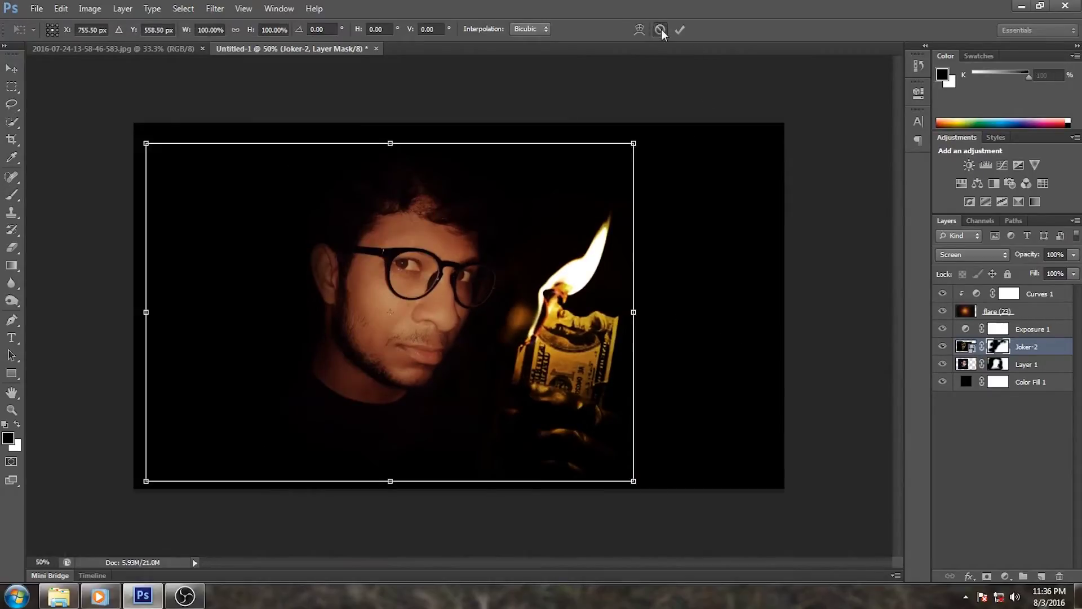
{"action": "left_click", "coordinate": [660, 29]}
{"action": "left_click", "coordinate": [965, 346]}
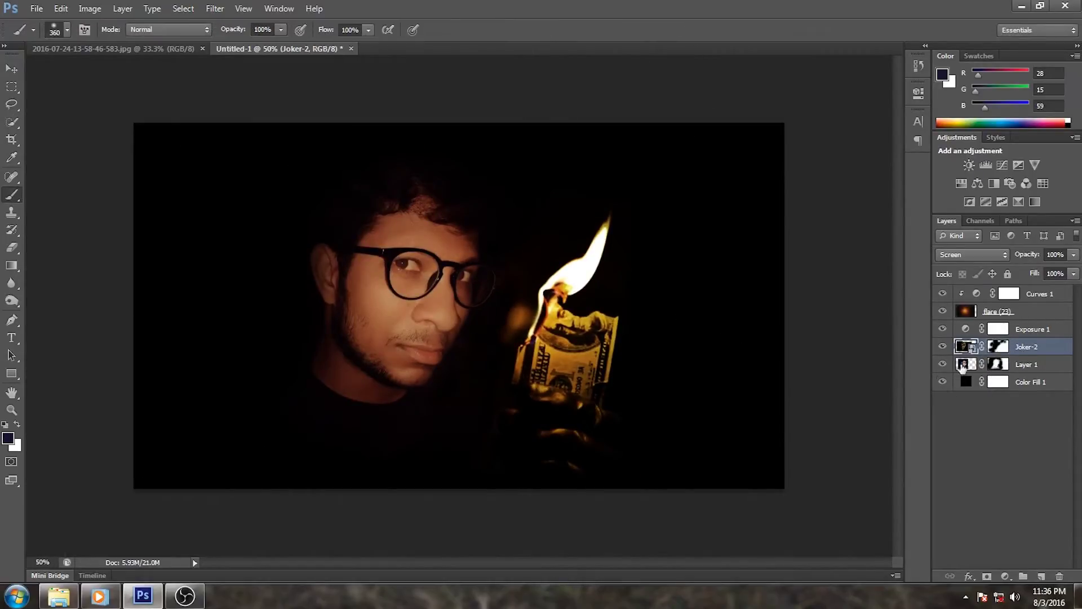
{"action": "key", "text": "ctrl+t"}
{"action": "left_click_drag", "start_coordinate": [596, 433], "coordinate": [605, 434]}
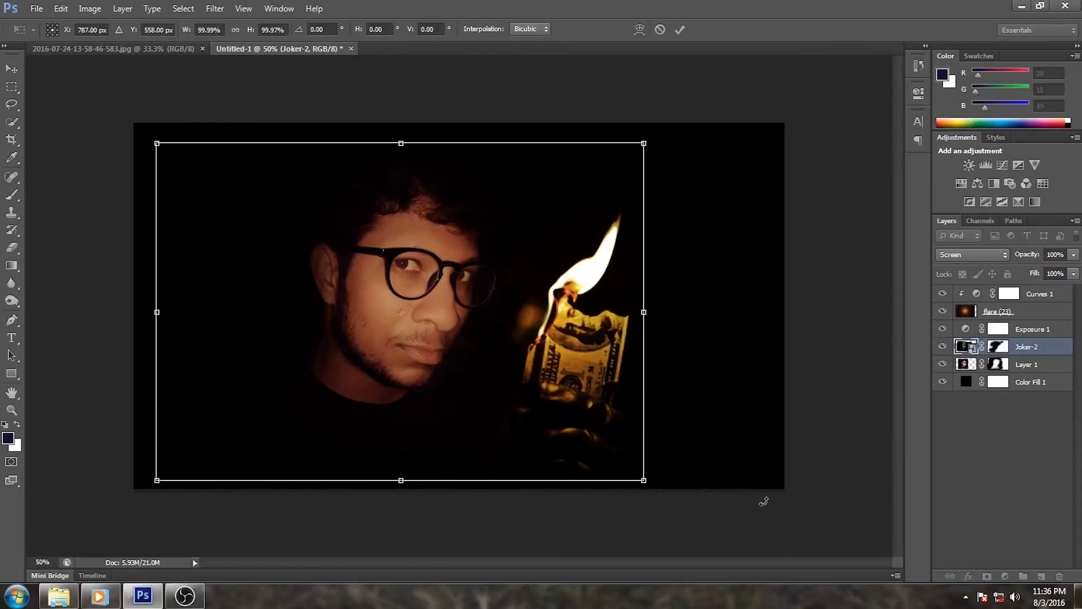
{"action": "left_click_drag", "start_coordinate": [763, 497], "coordinate": [773, 522]}
{"action": "left_click_drag", "start_coordinate": [586, 356], "coordinate": [595, 357]}
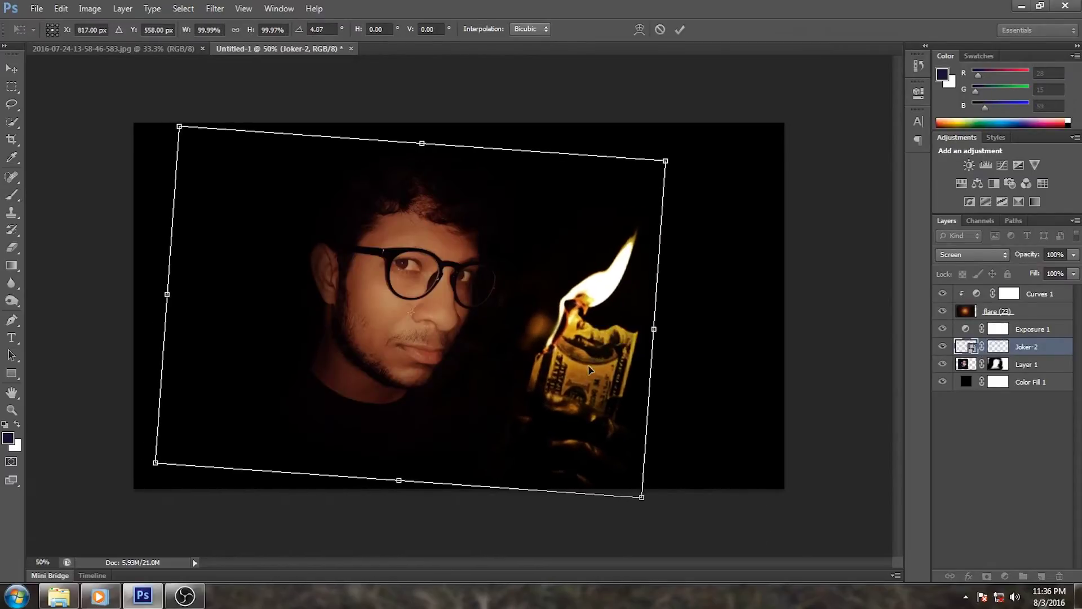
- Tilt Joker-2 further to about 7°, shrink it to 96%, and commit
{"action": "left_click_drag", "start_coordinate": [642, 499], "coordinate": [706, 515]}
{"action": "mouse_move", "coordinate": [583, 461]}
{"action": "left_mouse_down"}
{"action": "mouse_move", "coordinate": [599, 461]}
{"action": "mouse_move", "coordinate": [576, 461]}
{"action": "left_mouse_up"}
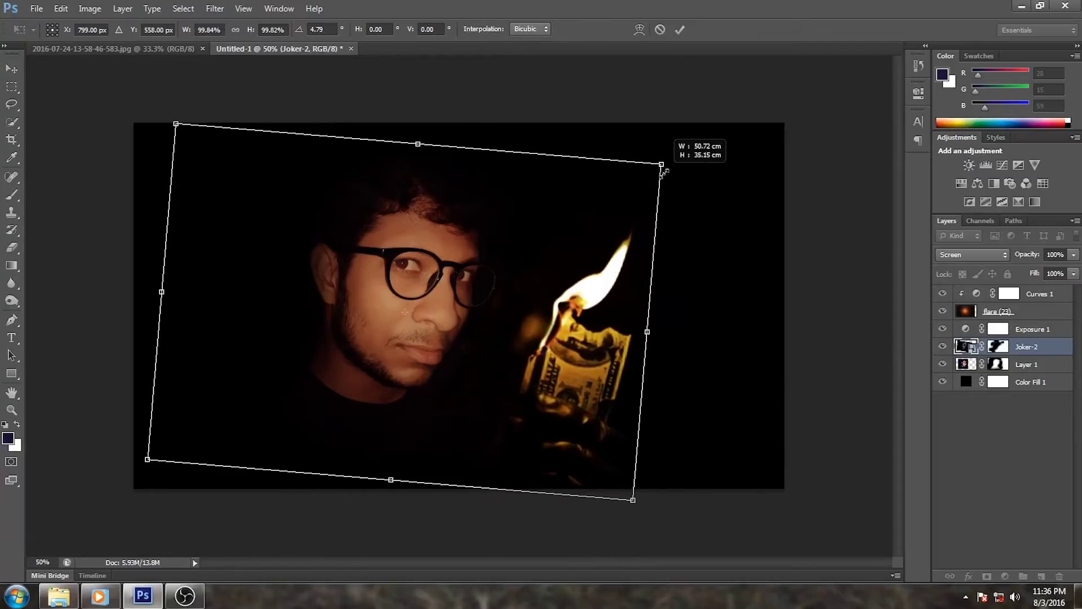
{"action": "left_click_drag", "start_coordinate": [665, 163], "coordinate": [649, 171]}
{"action": "left_click_drag", "start_coordinate": [565, 431], "coordinate": [575, 439]}
{"action": "left_click_drag", "start_coordinate": [672, 486], "coordinate": [670, 497]}
{"action": "left_click_drag", "start_coordinate": [619, 428], "coordinate": [632, 433]}
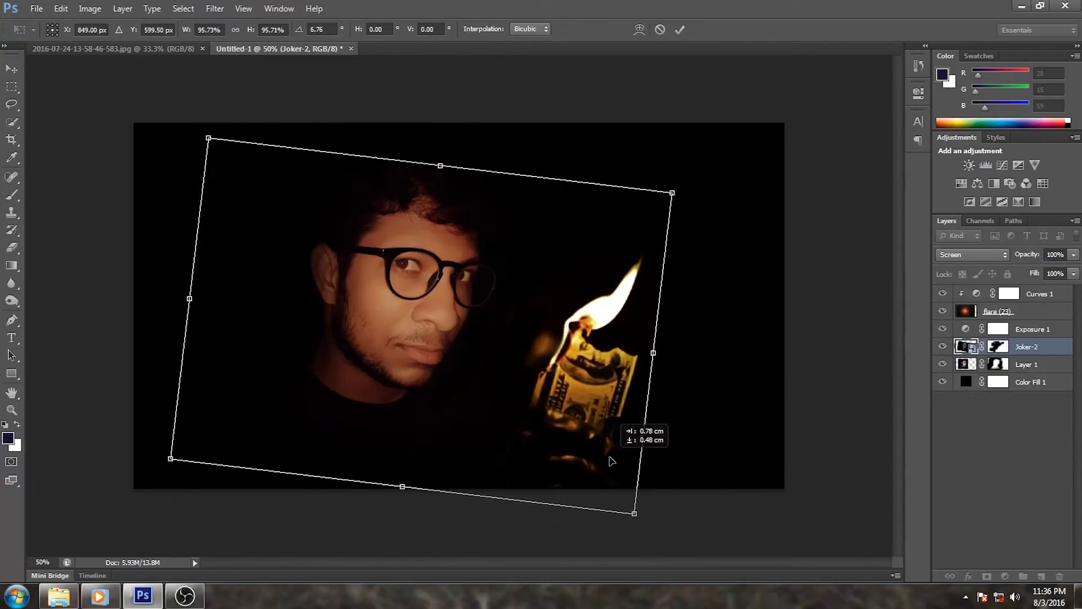
{"action": "left_click", "coordinate": [680, 29]}
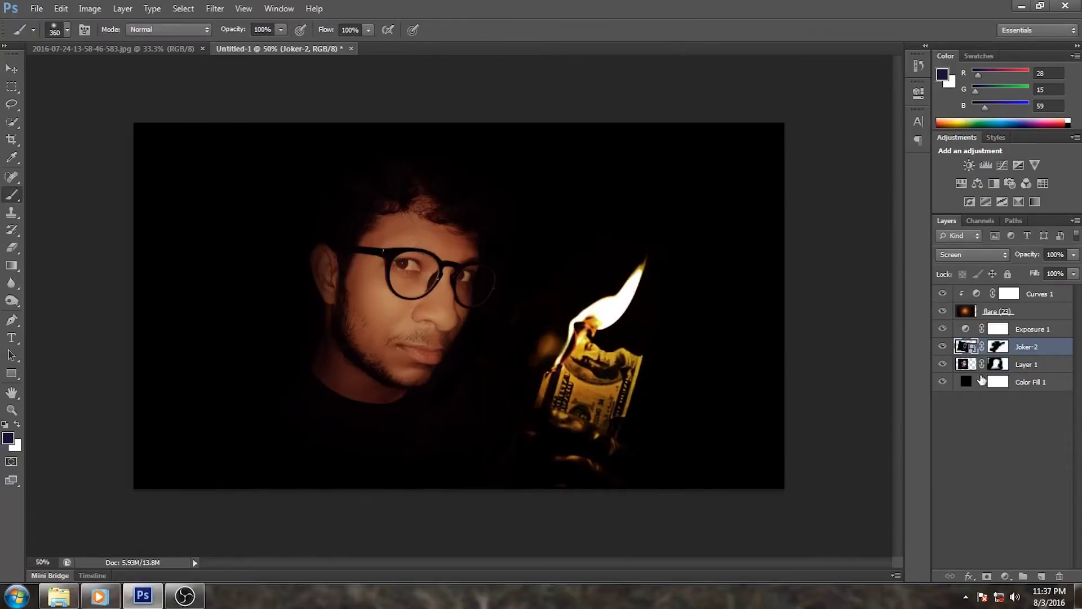
- Add a Color Balance above flare (23), shifting midtones toward cyan and yellow
{"action": "left_click", "coordinate": [984, 316]}
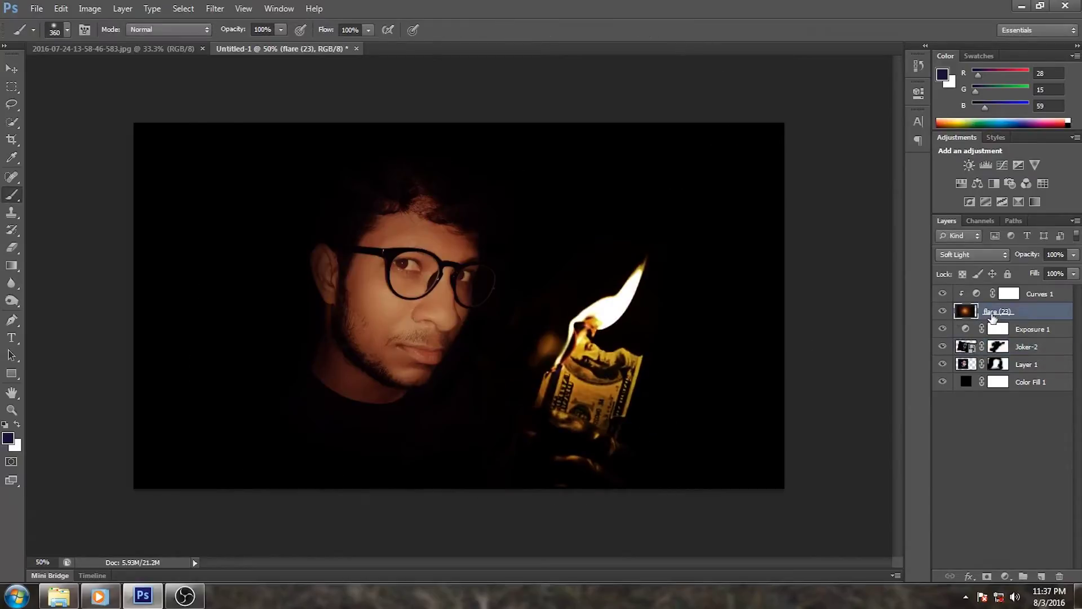
{"action": "left_click", "coordinate": [985, 181]}
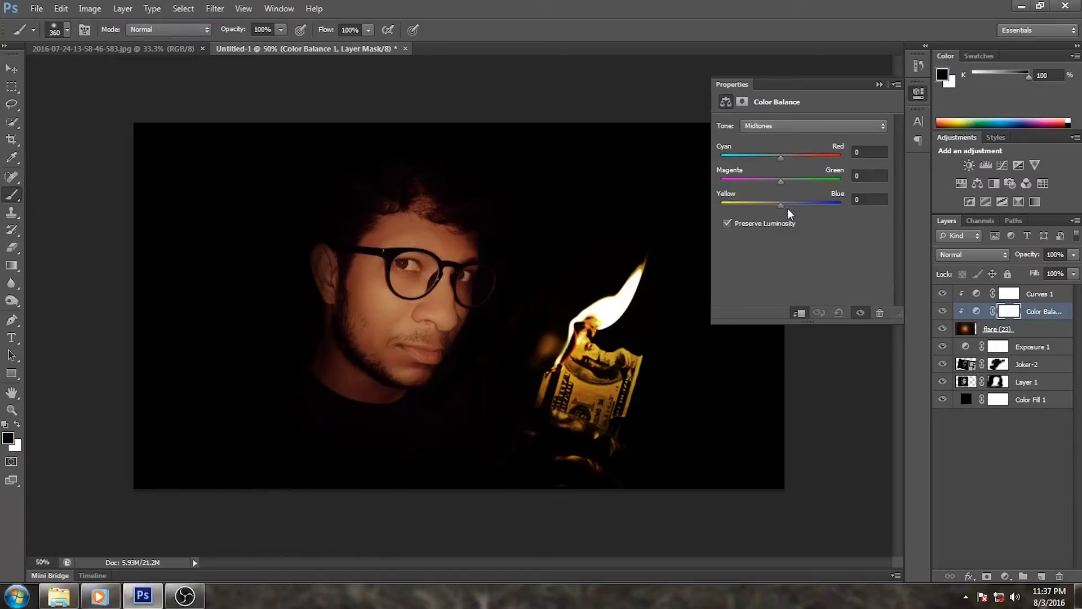
{"action": "mouse_move", "coordinate": [777, 157]}
{"action": "left_mouse_down"}
{"action": "mouse_move", "coordinate": [756, 156]}
{"action": "mouse_move", "coordinate": [765, 155]}
{"action": "left_mouse_up"}
{"action": "left_click_drag", "start_coordinate": [781, 204], "coordinate": [766, 204]}
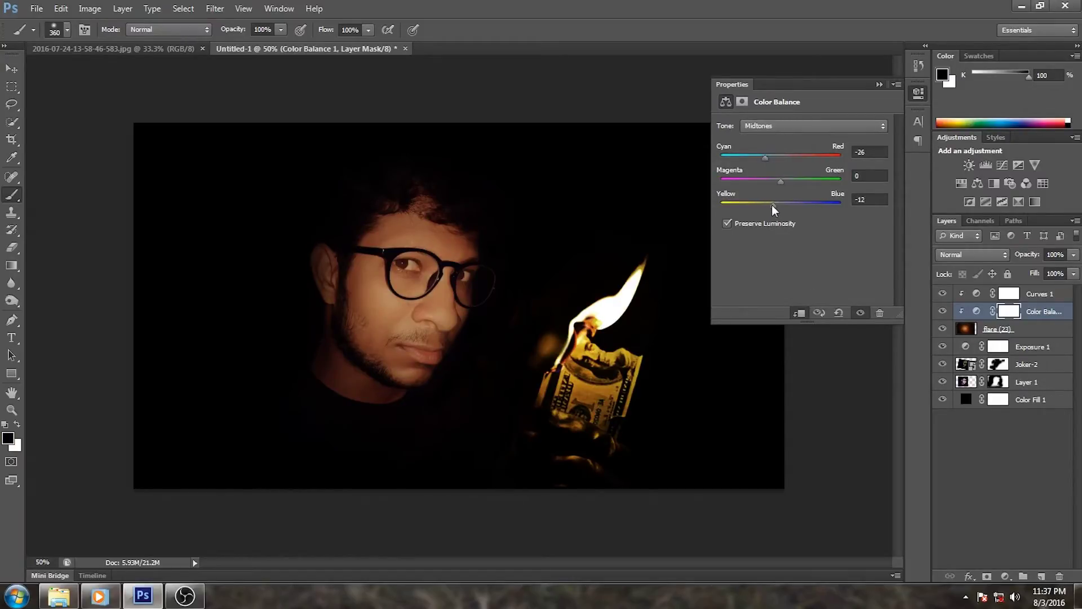
{"action": "left_click", "coordinate": [879, 84]}
- Add a warming Color Balance on Joker-2 that pushes its midtones toward red
{"action": "left_click", "coordinate": [1013, 367]}
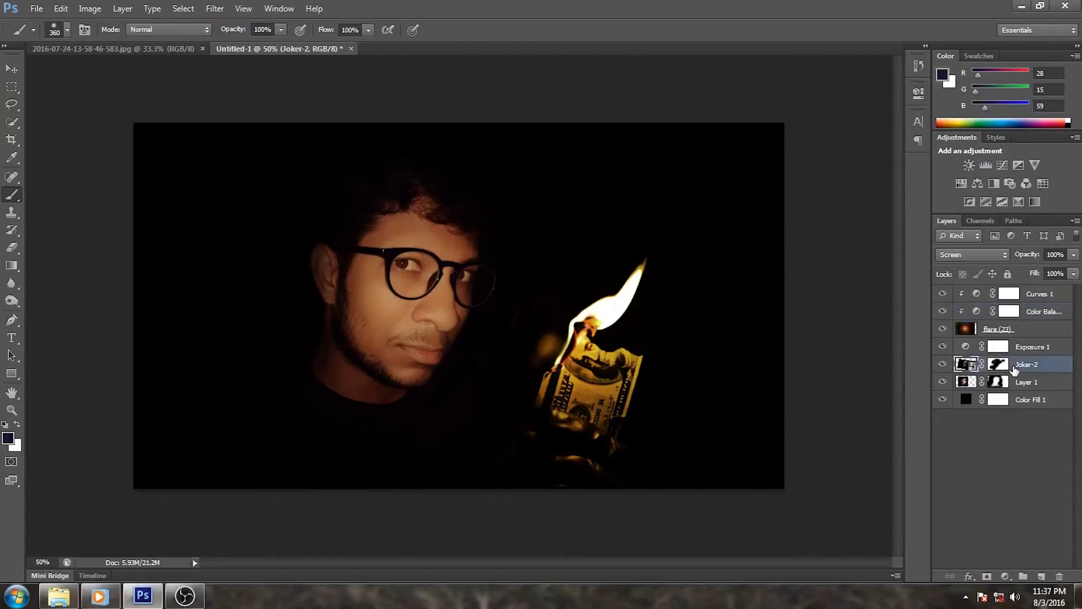
{"action": "left_click", "coordinate": [977, 184]}
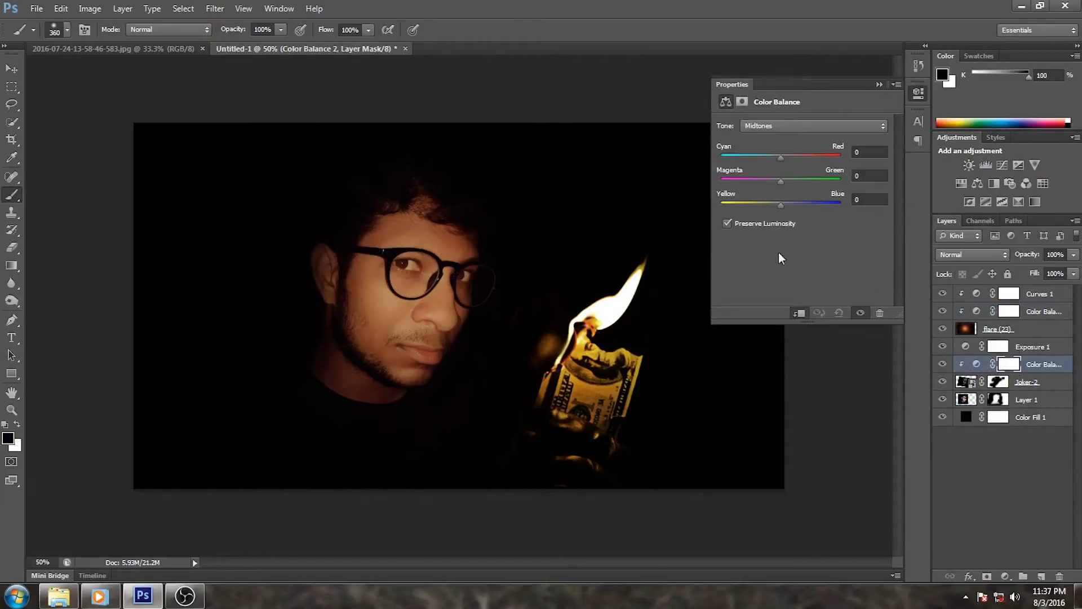
{"action": "mouse_move", "coordinate": [782, 160]}
{"action": "left_mouse_down"}
{"action": "mouse_move", "coordinate": [809, 158]}
{"action": "mouse_move", "coordinate": [776, 181]}
{"action": "left_mouse_up"}
{"action": "left_click", "coordinate": [878, 84]}
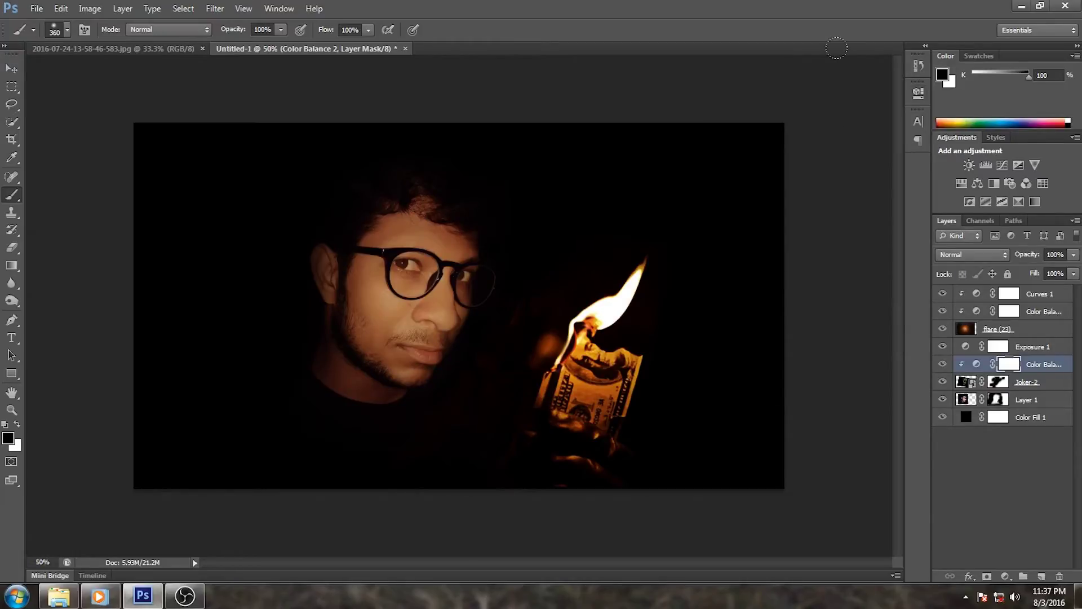
- Add a Curves adjustment above Layer 1, lowering the white point to darken slightly
{"action": "left_click", "coordinate": [987, 399]}
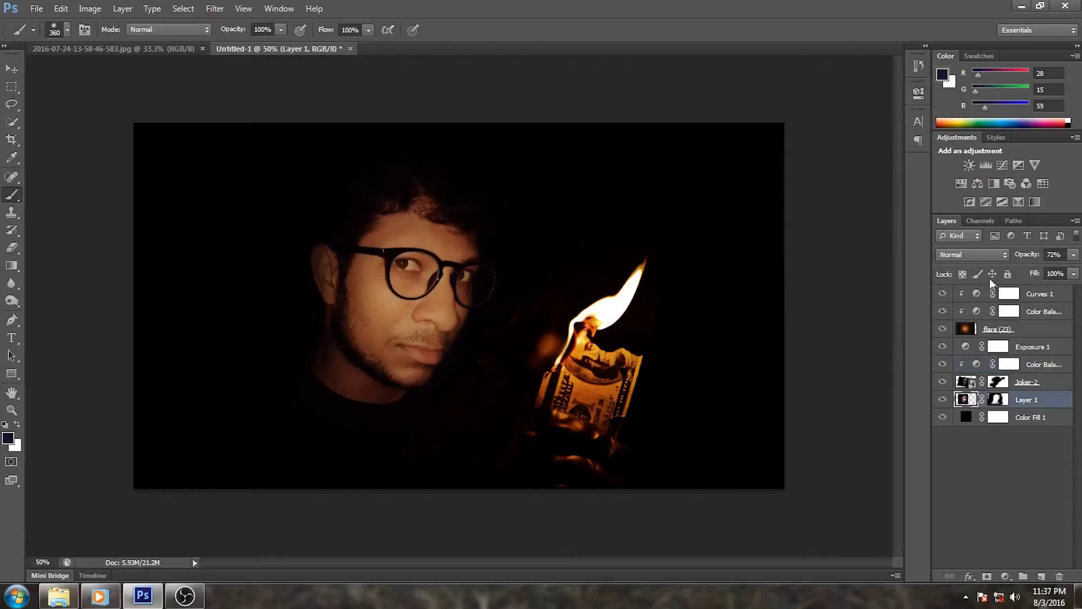
{"action": "left_click", "coordinate": [1001, 165]}
{"action": "mouse_move", "coordinate": [881, 158]}
{"action": "left_mouse_down"}
{"action": "mouse_move", "coordinate": [891, 177]}
{"action": "mouse_move", "coordinate": [891, 168]}
{"action": "left_mouse_up"}
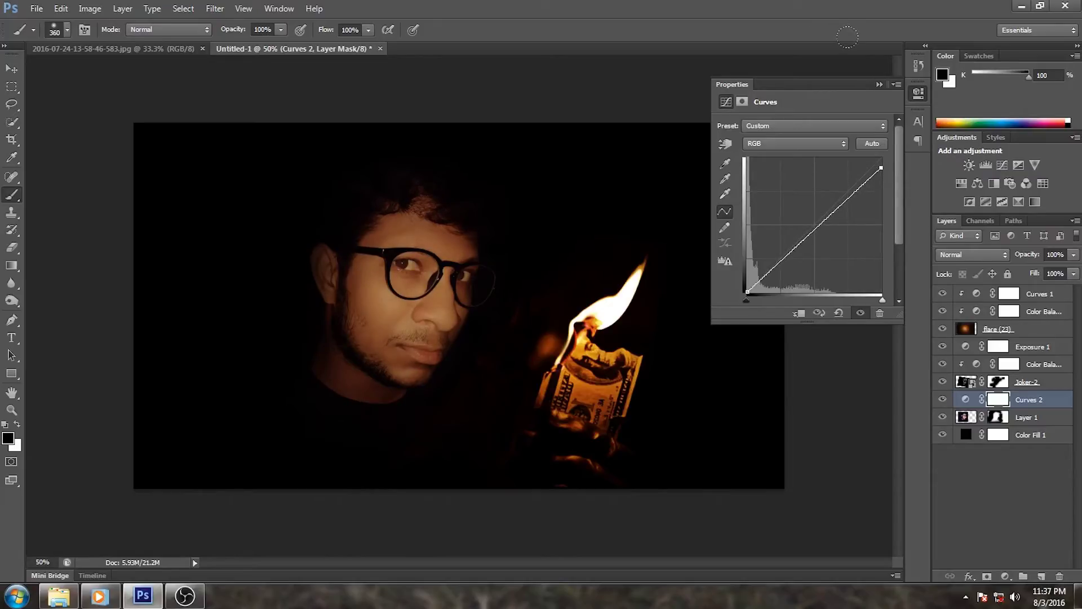
- Clip a Curves 3 with a lowered white point to Joker-2, then start transforming Joker-2
{"action": "left_click", "coordinate": [879, 84]}
{"action": "left_click", "coordinate": [1026, 383]}
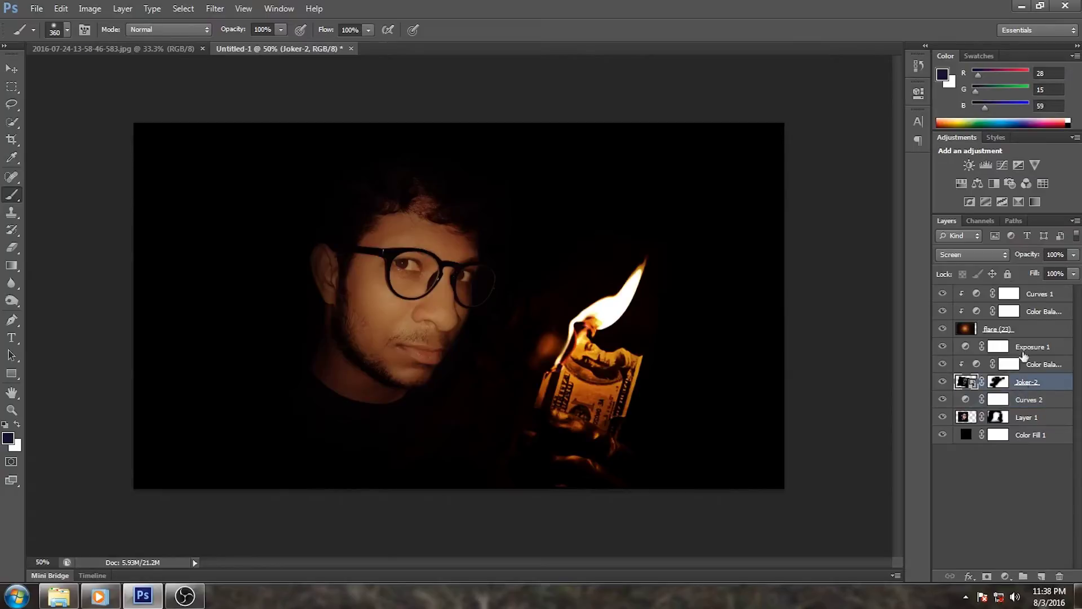
{"action": "left_click", "coordinate": [1002, 165]}
{"action": "mouse_move", "coordinate": [880, 159]}
{"action": "left_mouse_down"}
{"action": "mouse_move", "coordinate": [886, 169]}
{"action": "mouse_move", "coordinate": [881, 158]}
{"action": "left_mouse_up"}
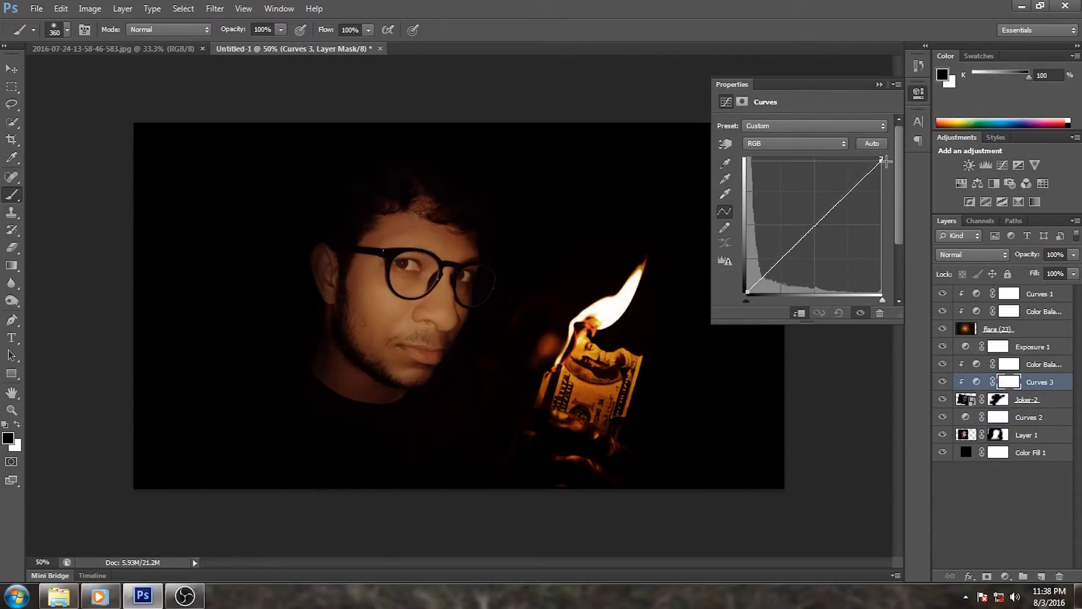
{"action": "left_click", "coordinate": [879, 85]}
{"action": "left_click", "coordinate": [1014, 403]}
{"action": "key", "text": "ctrl+t"}
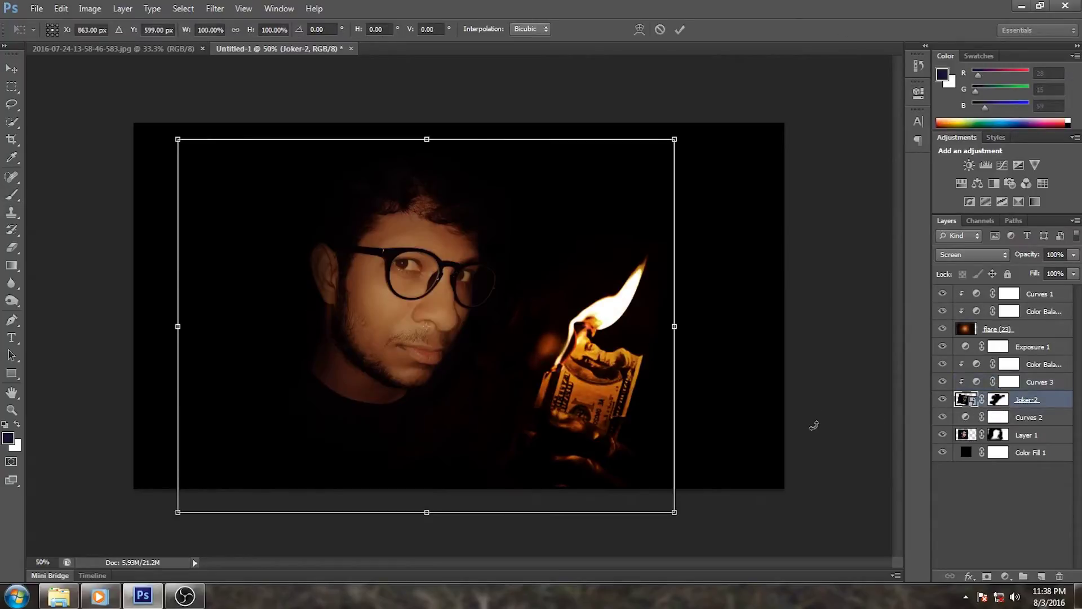
- Rotate Joker-2 about 2° clockwise, scale it to about 99%, and shift it up-right
{"action": "left_click_drag", "start_coordinate": [813, 425], "coordinate": [809, 434]}
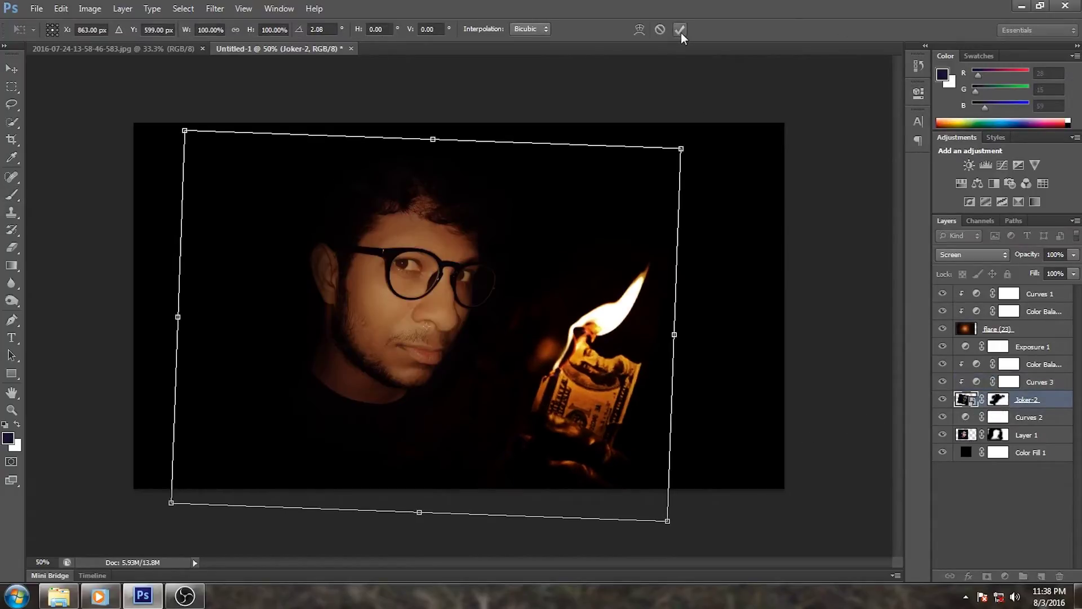
{"action": "left_click_drag", "start_coordinate": [681, 149], "coordinate": [678, 150]}
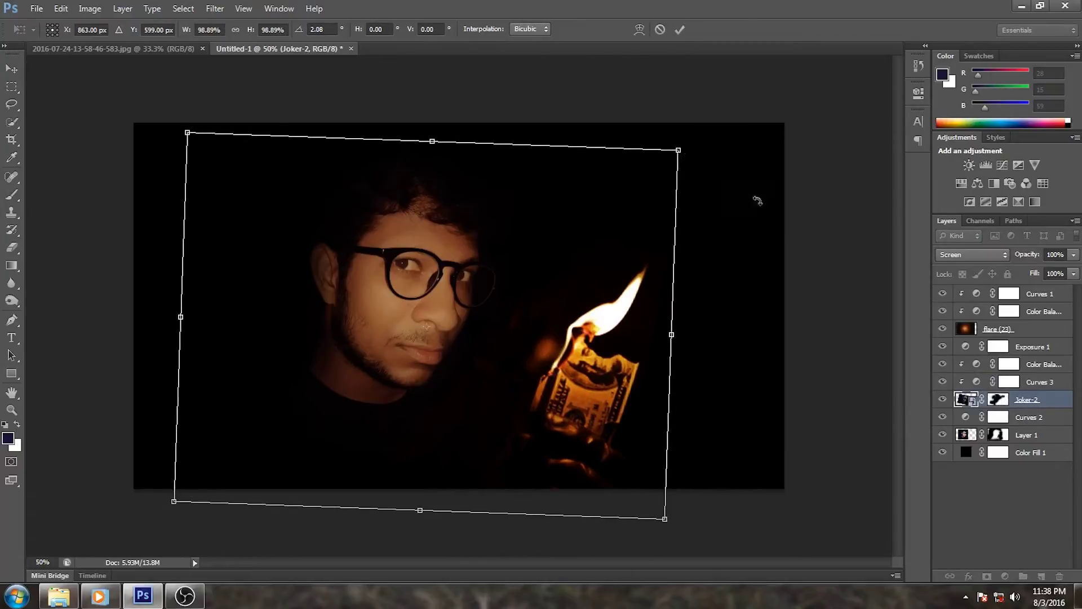
{"action": "mouse_move", "coordinate": [607, 337]}
{"action": "left_mouse_down"}
{"action": "mouse_move", "coordinate": [615, 310]}
{"action": "mouse_move", "coordinate": [621, 350]}
{"action": "left_mouse_up"}
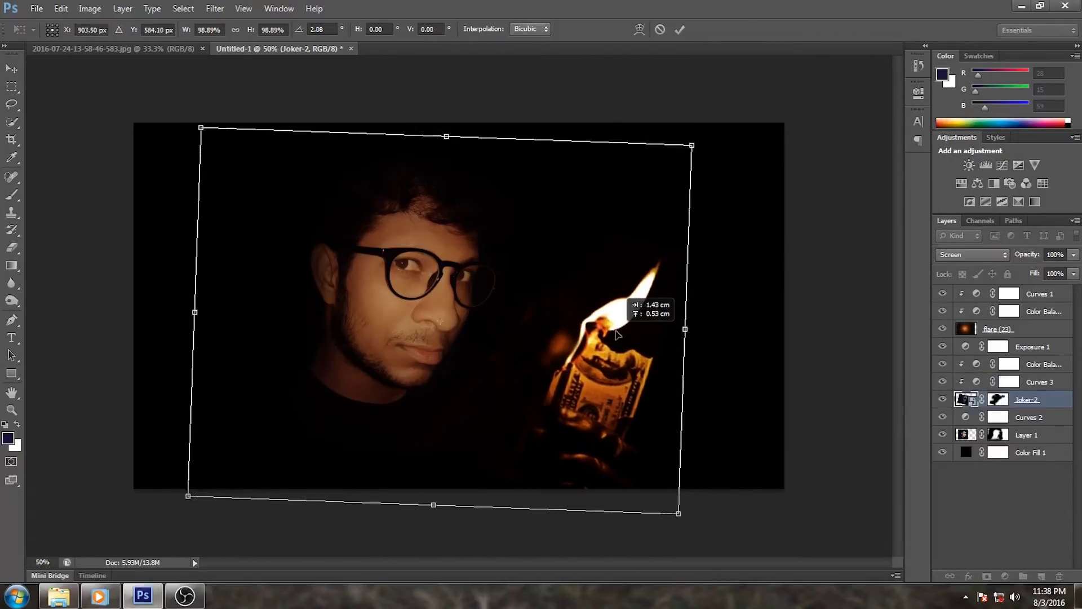
{"action": "left_click", "coordinate": [683, 34]}
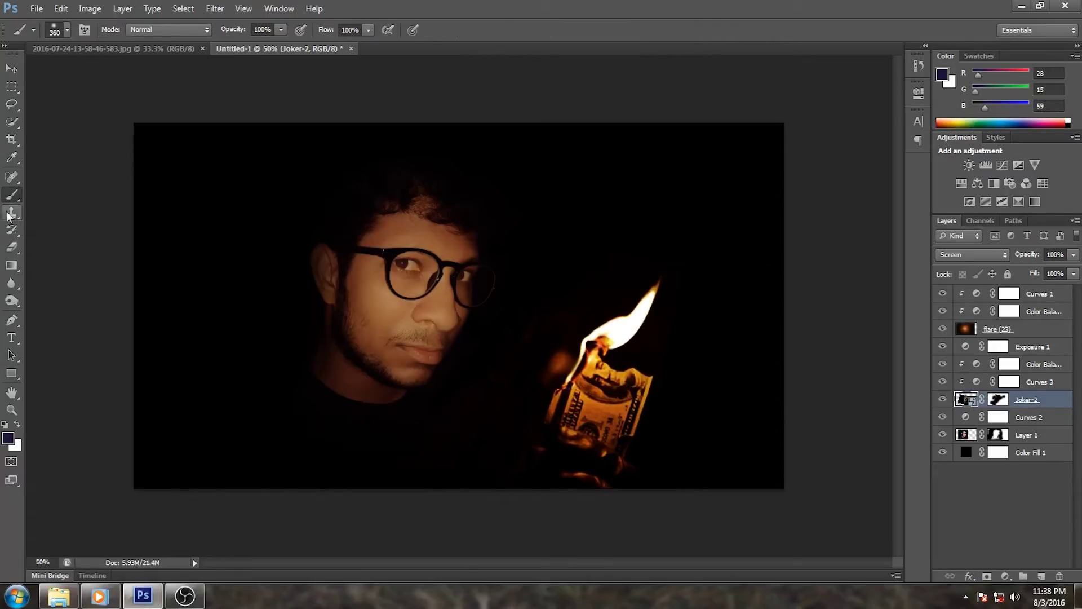
{"action": "left_click", "coordinate": [997, 399]}
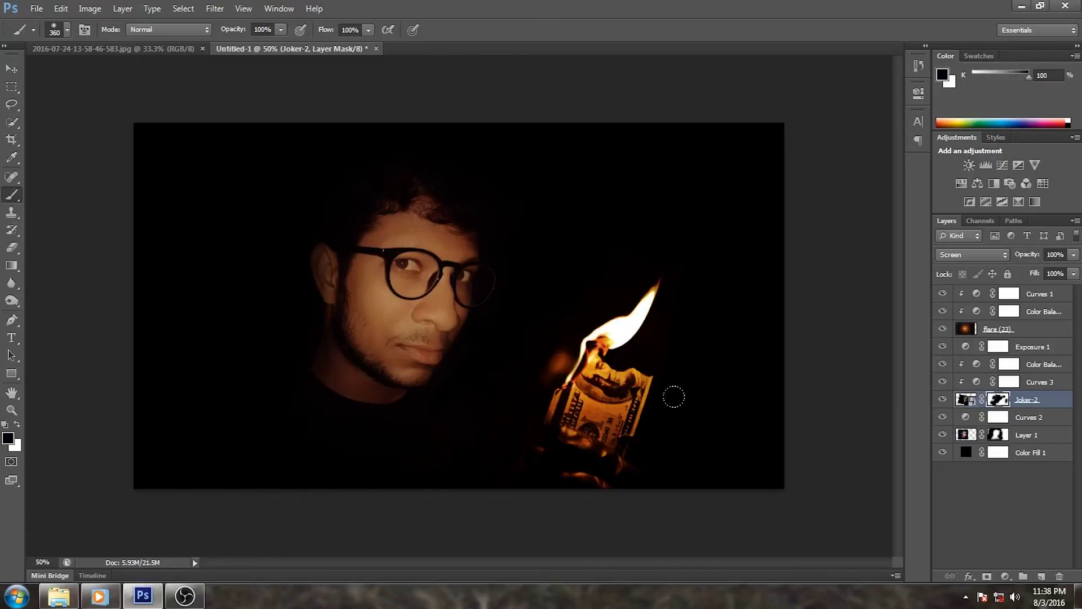
{"action": "left_click", "coordinate": [1040, 294]}
{"action": "left_click", "coordinate": [1005, 576]}
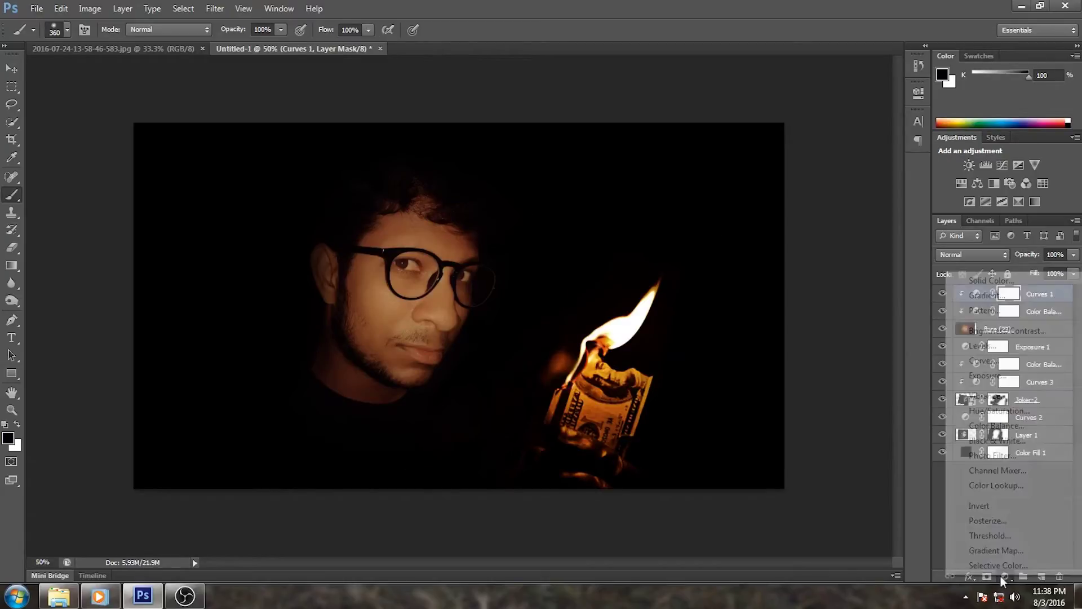
- Add a gradient map running from black to a darkened orange
{"action": "left_click", "coordinate": [998, 551]}
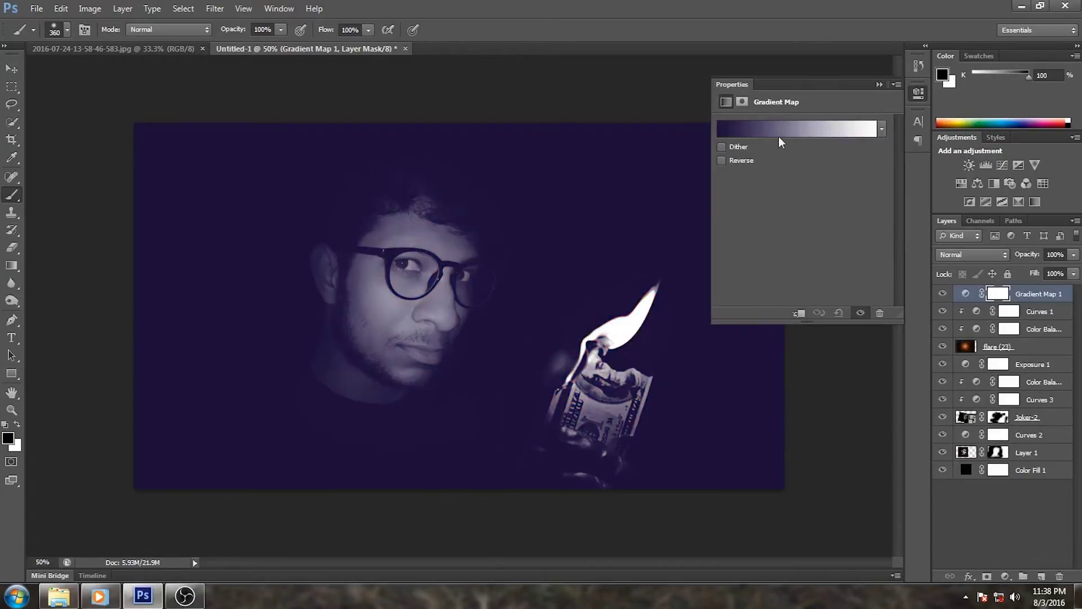
{"action": "left_click", "coordinate": [778, 133]}
{"action": "left_click", "coordinate": [714, 311]}
{"action": "left_click", "coordinate": [622, 499]}
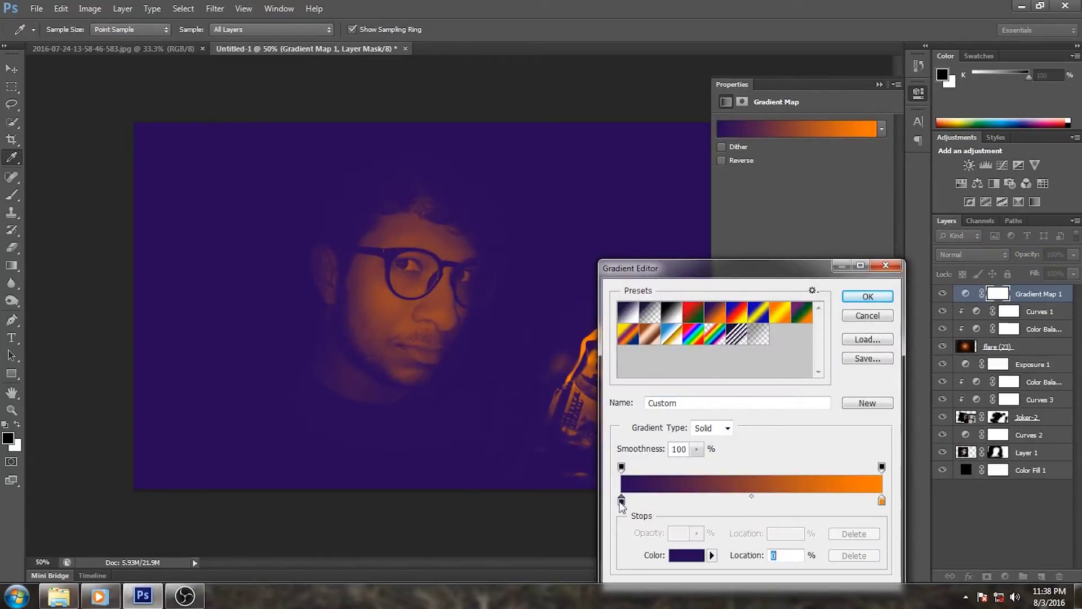
{"action": "double_click", "coordinate": [622, 499]}
{"action": "left_click", "coordinate": [789, 281]}
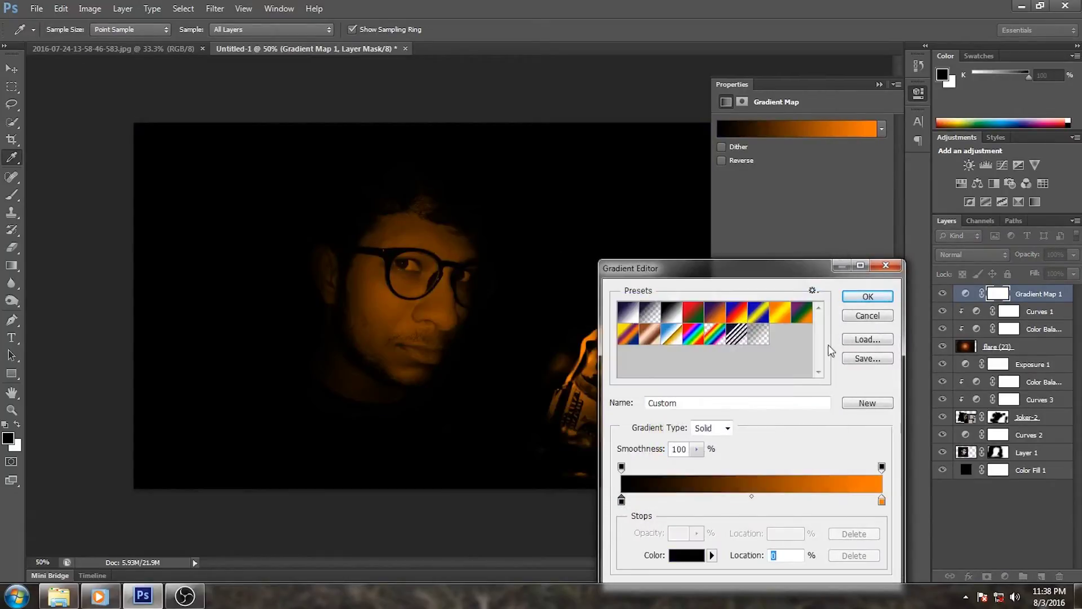
{"action": "double_click", "coordinate": [882, 499]}
{"action": "left_click", "coordinate": [639, 338]}
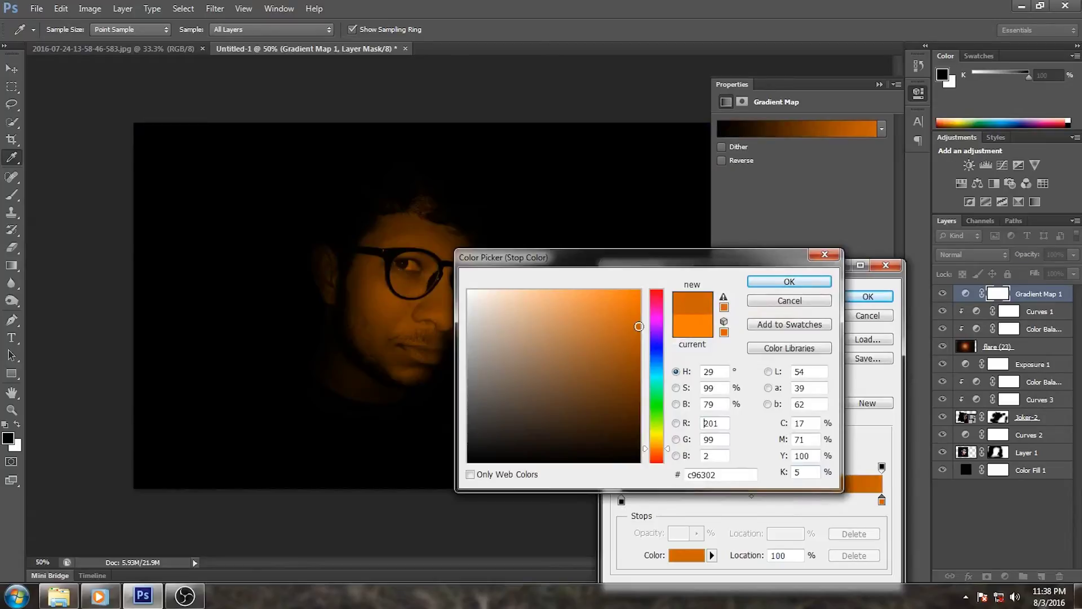
{"action": "left_click", "coordinate": [789, 281]}
{"action": "left_click", "coordinate": [868, 297]}
{"action": "key", "text": "b"}
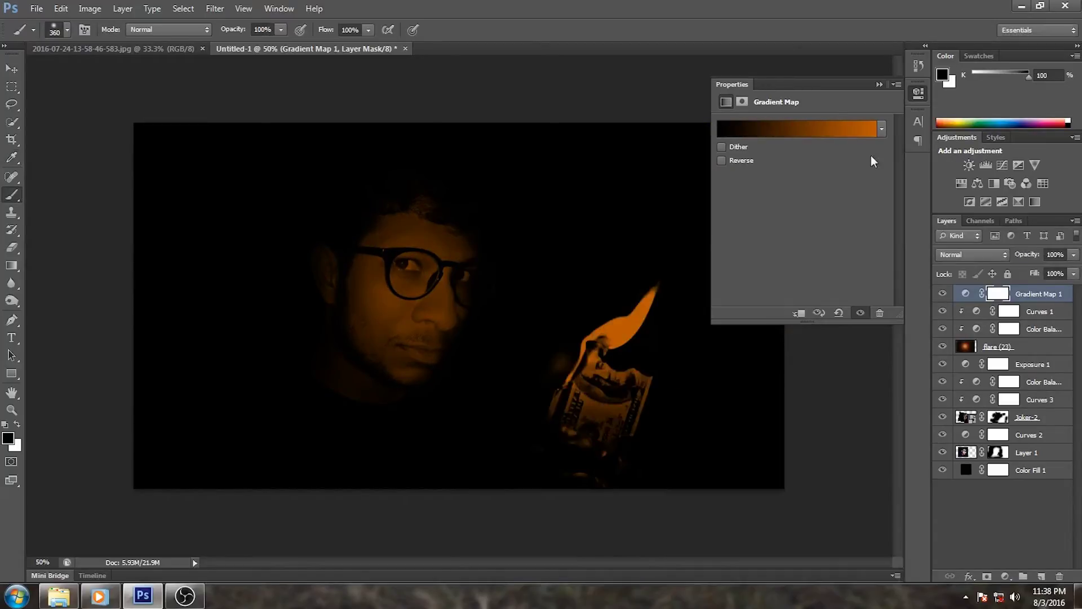
- Blend Gradient Map 1 in Overlay mode at about 47% opacity
{"action": "left_click", "coordinate": [879, 84]}
{"action": "left_click", "coordinate": [988, 255]}
{"action": "left_click", "coordinate": [961, 179]}
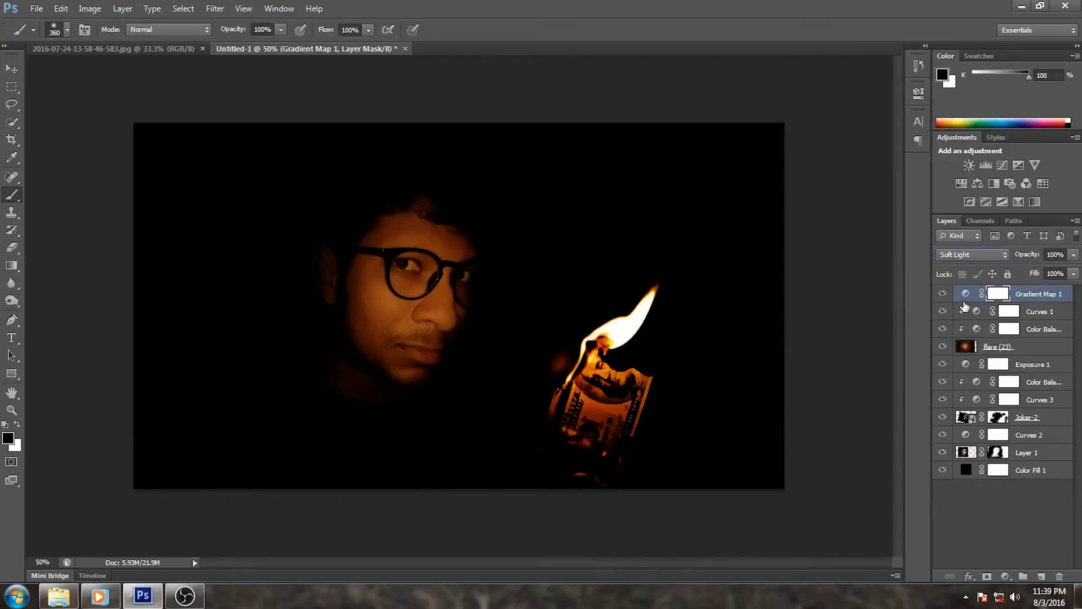
{"action": "left_click", "coordinate": [988, 255]}
{"action": "left_click", "coordinate": [952, 167]}
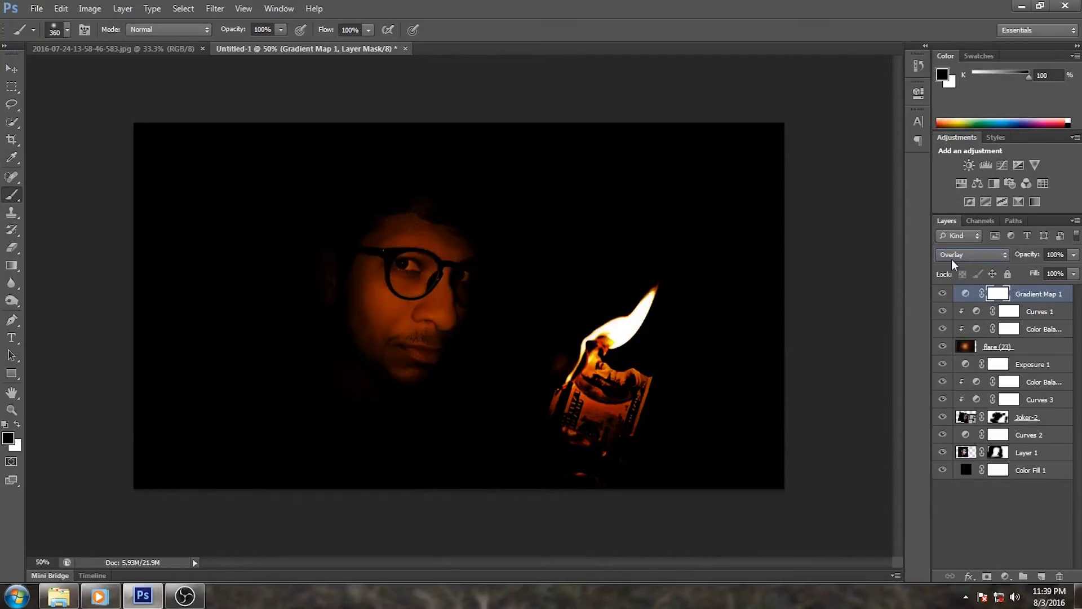
{"action": "left_click", "coordinate": [1073, 254]}
{"action": "left_click_drag", "start_coordinate": [1070, 270], "coordinate": [1041, 268]}
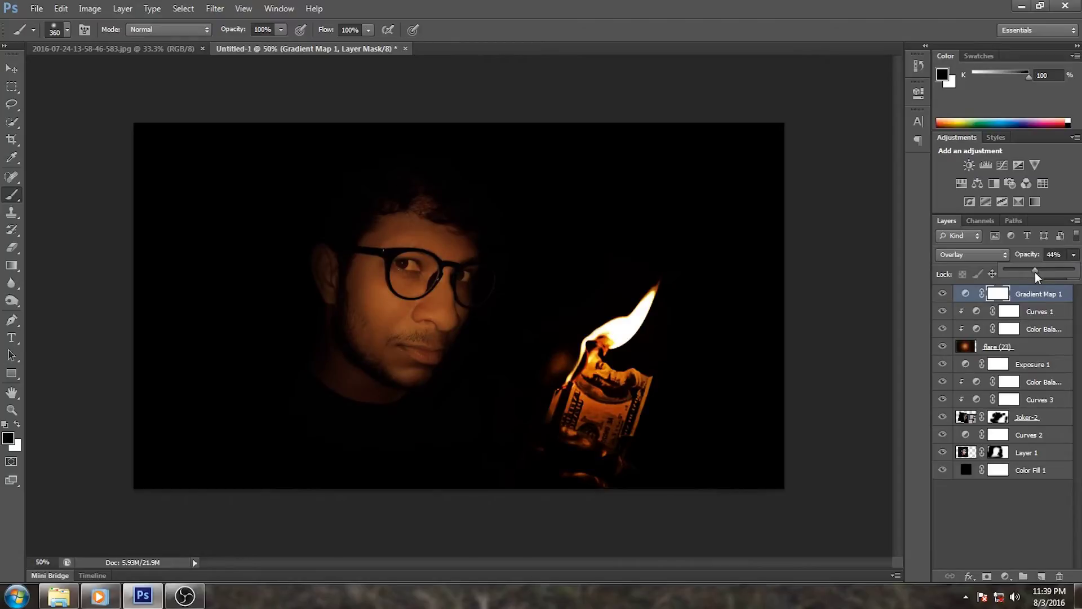
- Add a second Gradient Map adjustment above Curves 1
{"action": "left_click", "coordinate": [1010, 321]}
{"action": "left_click", "coordinate": [1005, 575]}
{"action": "left_click", "coordinate": [979, 551]}
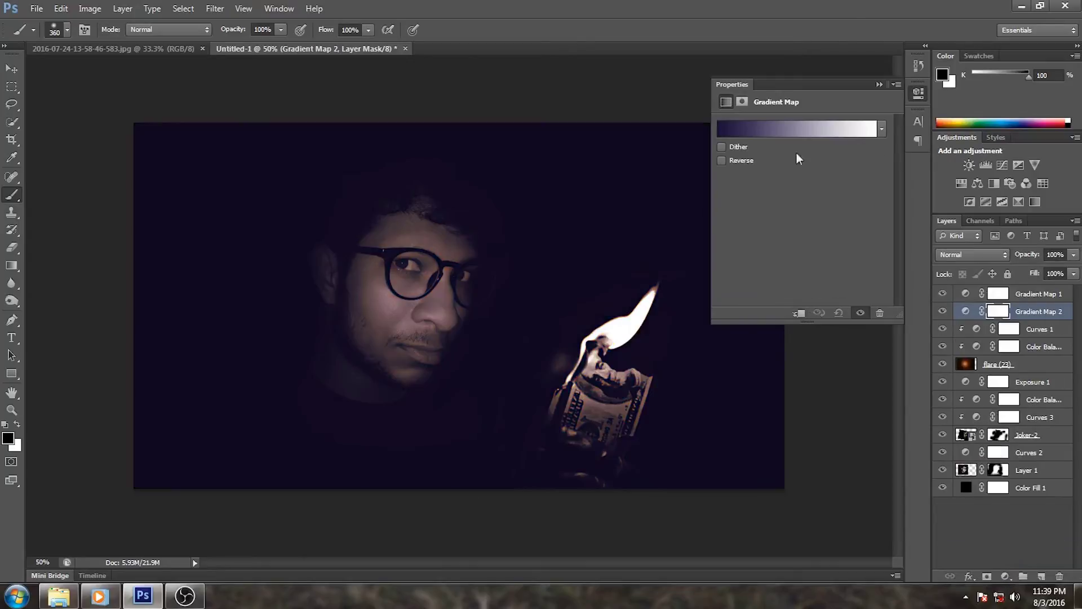
- Set Gradient Map 2 to the Black, White gradient preset
{"action": "left_click", "coordinate": [796, 128]}
{"action": "left_click", "coordinate": [677, 312]}
{"action": "left_click", "coordinate": [854, 296]}
{"action": "key", "text": "b"}
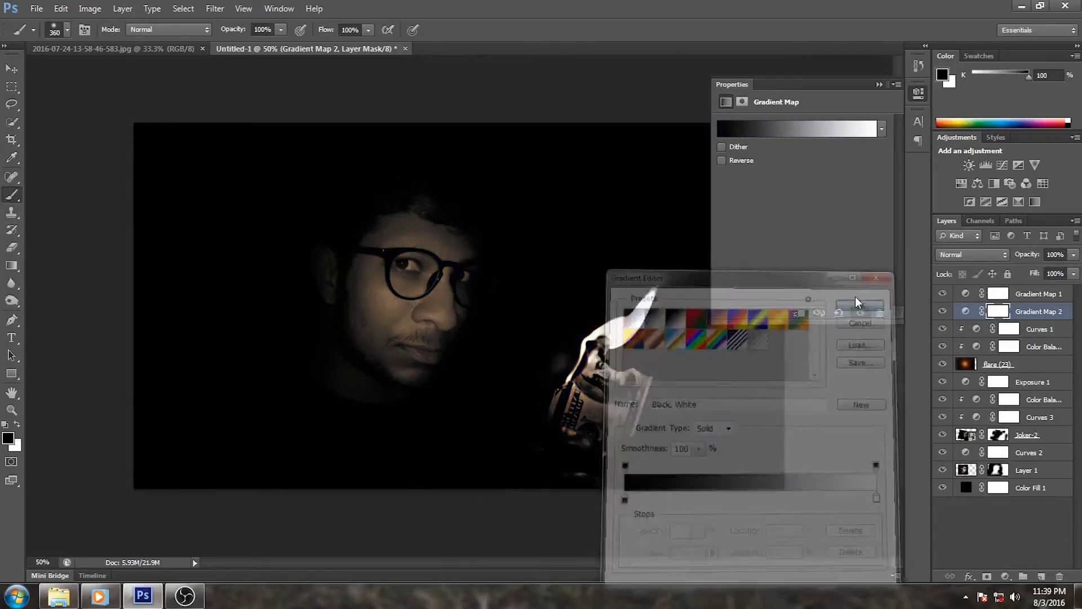
{"action": "left_click", "coordinate": [877, 85]}
- Blend Gradient Map 2 in Soft Light at about 24% opacity
{"action": "left_click", "coordinate": [972, 254]}
{"action": "left_click", "coordinate": [958, 182]}
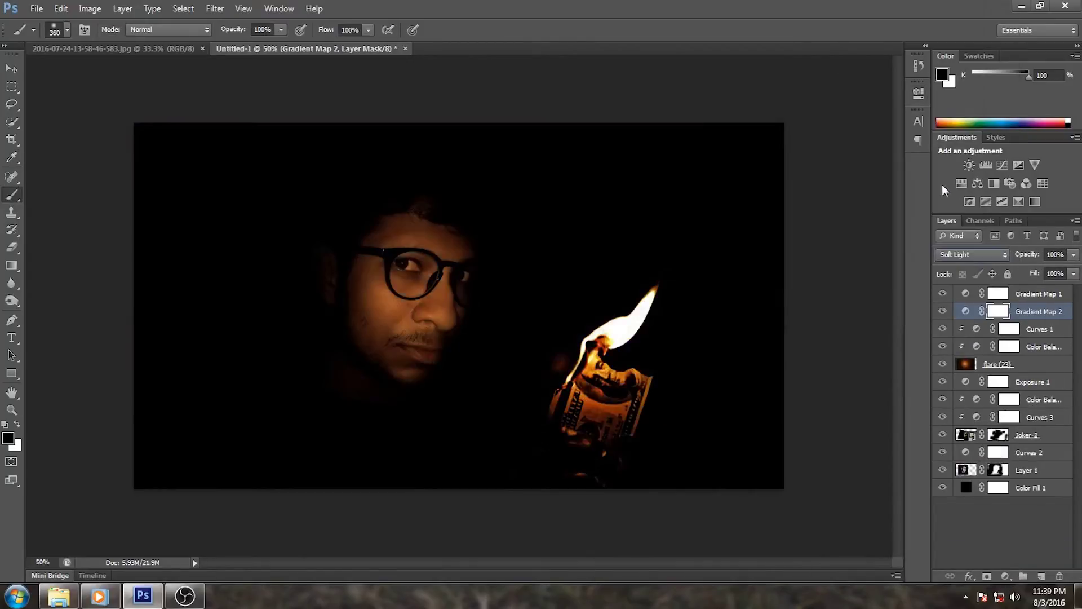
{"action": "left_click", "coordinate": [943, 312]}
{"action": "left_click", "coordinate": [965, 311]}
{"action": "left_click", "coordinate": [1074, 254]}
{"action": "left_click_drag", "start_coordinate": [1072, 271], "coordinate": [1042, 271]}
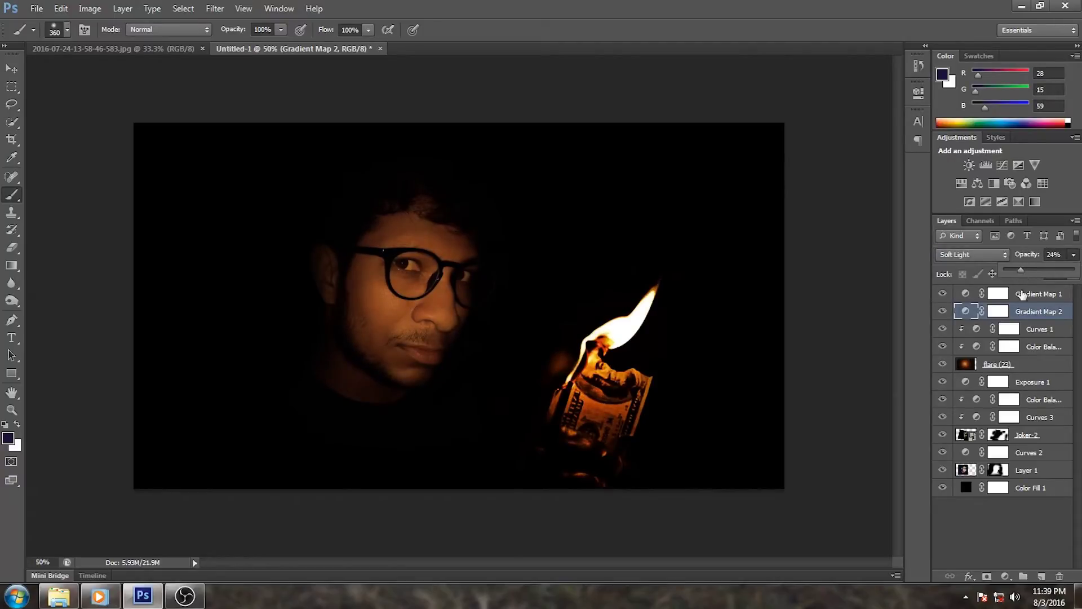
{"action": "left_click", "coordinate": [1026, 435]}
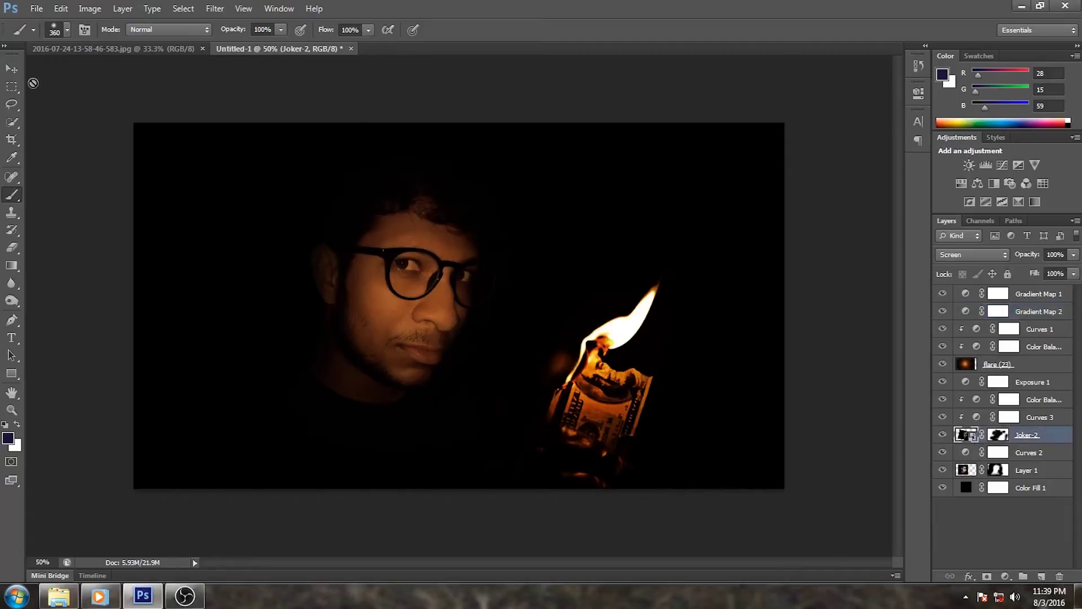
- Scale Joker-2 to about 97% and rotate it about 1.5° clockwise
{"action": "left_click", "coordinate": [11, 68]}
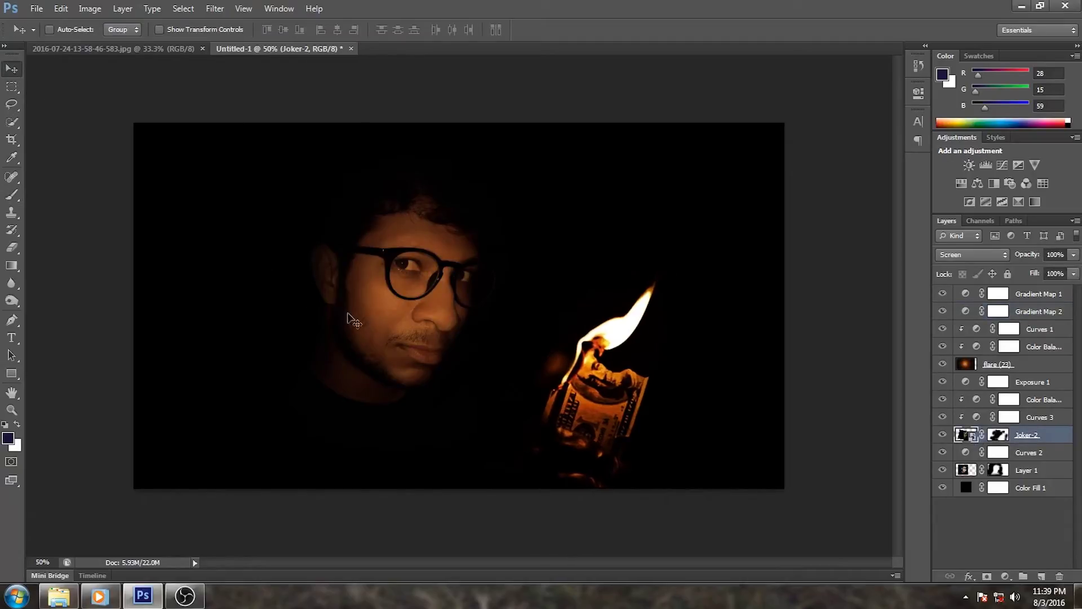
{"action": "key", "text": "ctrl+t"}
{"action": "left_click_drag", "start_coordinate": [682, 150], "coordinate": [678, 154]}
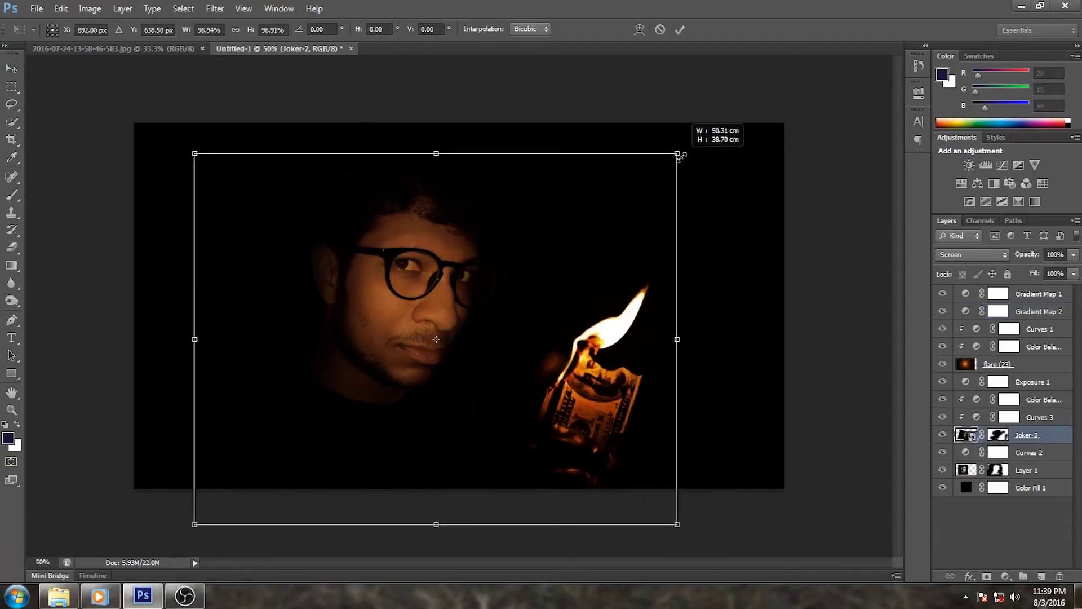
{"action": "left_click_drag", "start_coordinate": [786, 280], "coordinate": [780, 287]}
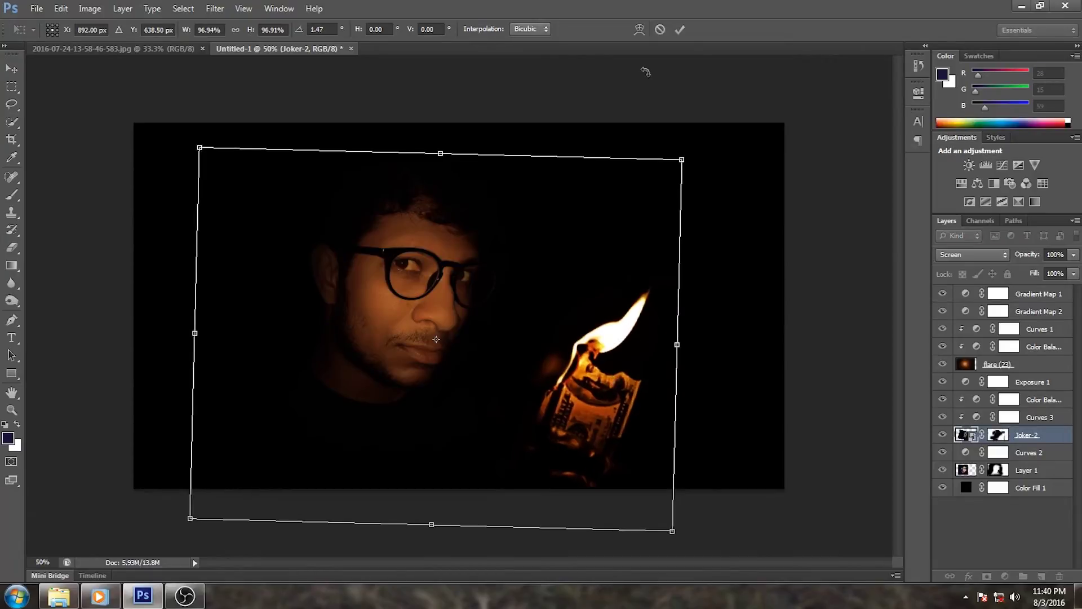
{"action": "left_click", "coordinate": [679, 30]}
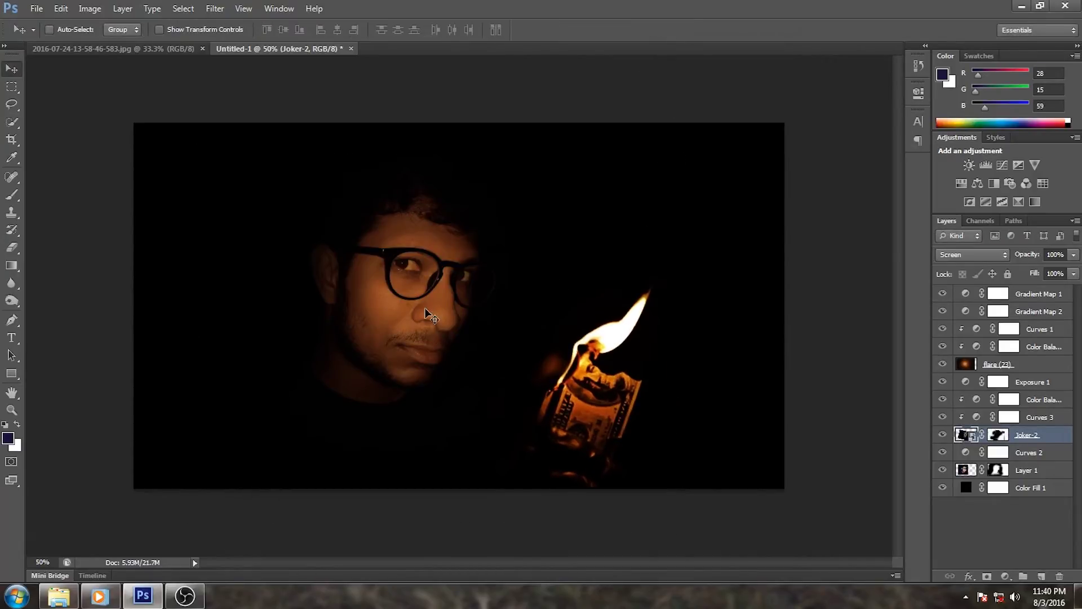
{"action": "scroll", "coordinate": [424, 308], "scroll_direction": "up", "scroll_amount": 1}
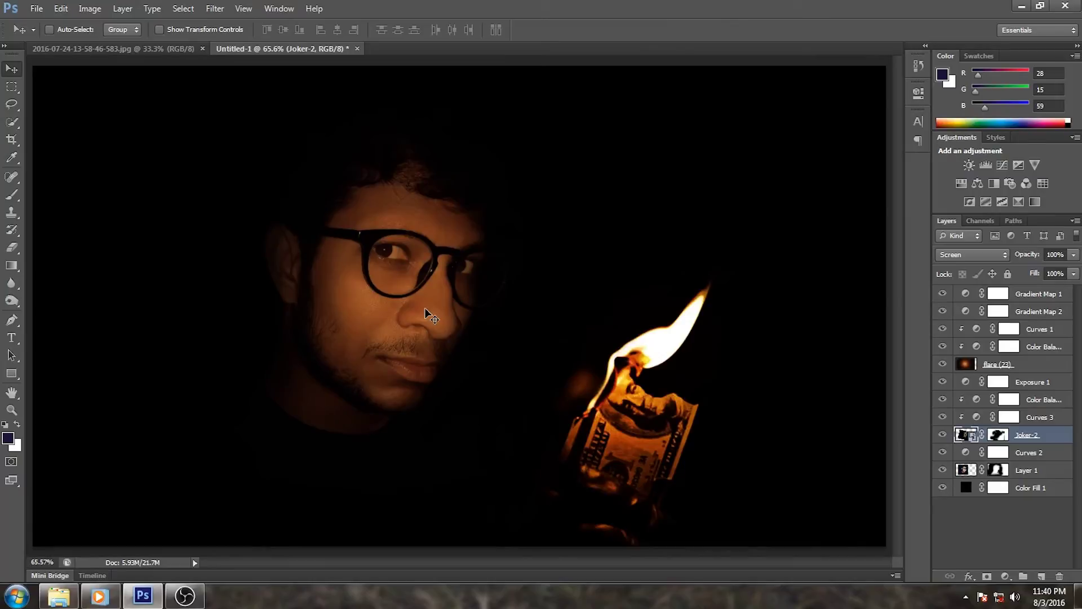
{"action": "scroll", "coordinate": [424, 307], "scroll_direction": "down", "scroll_amount": 1}
{"action": "scroll", "coordinate": [425, 308], "scroll_direction": "up", "scroll_amount": 1}
{"action": "scroll", "coordinate": [425, 308], "scroll_direction": "down", "scroll_amount": 1}
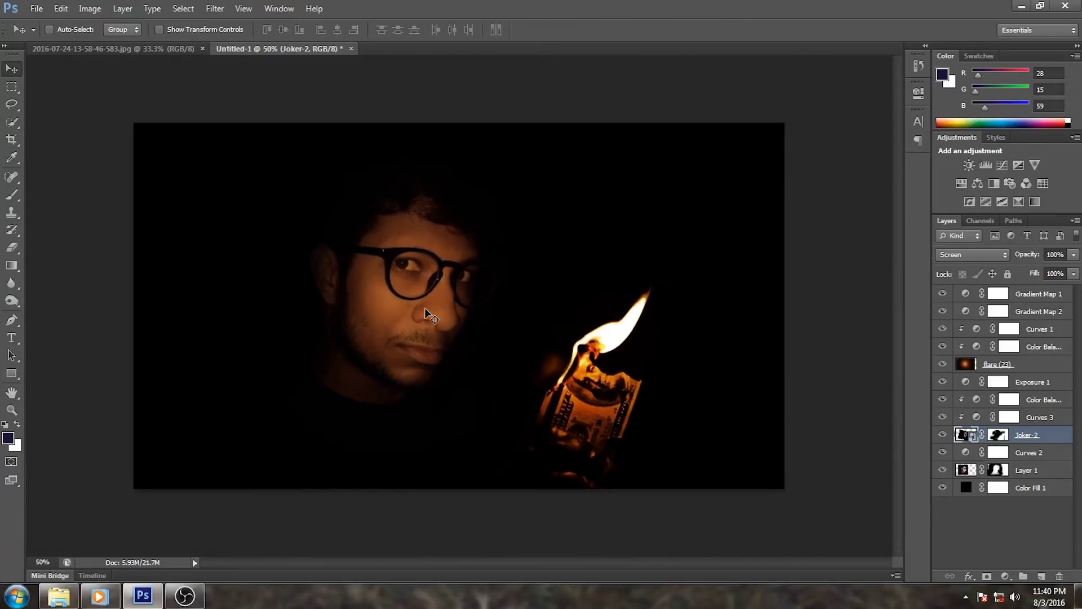
{"action": "left_click", "coordinate": [1034, 294]}
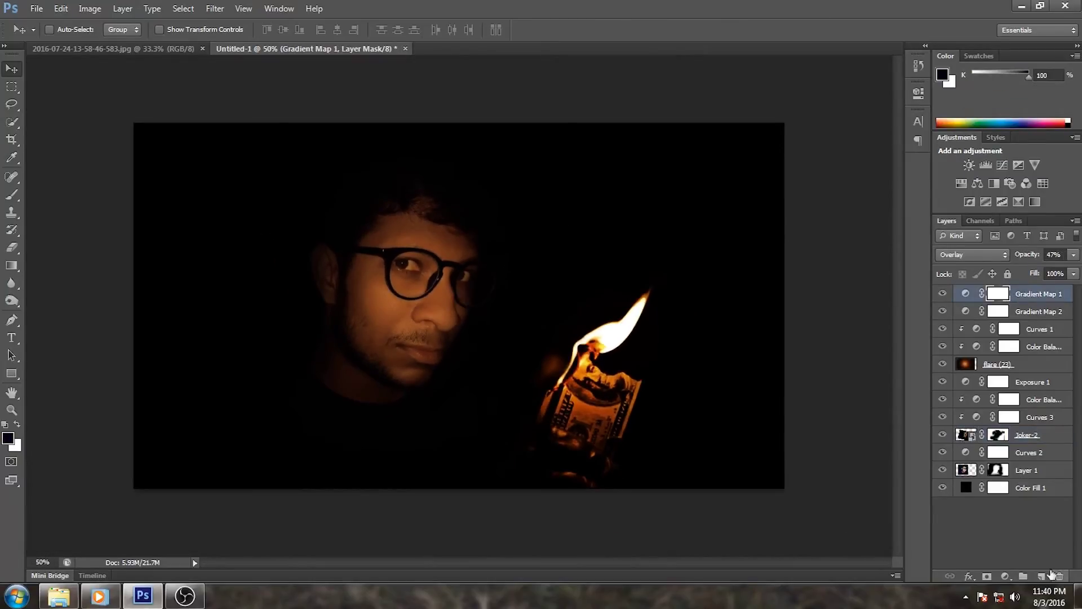
- Add a Black, White Gradient Map 3 at about 24% opacity
{"action": "left_click", "coordinate": [1005, 576]}
{"action": "left_click", "coordinate": [989, 553]}
{"action": "left_click", "coordinate": [768, 157]}
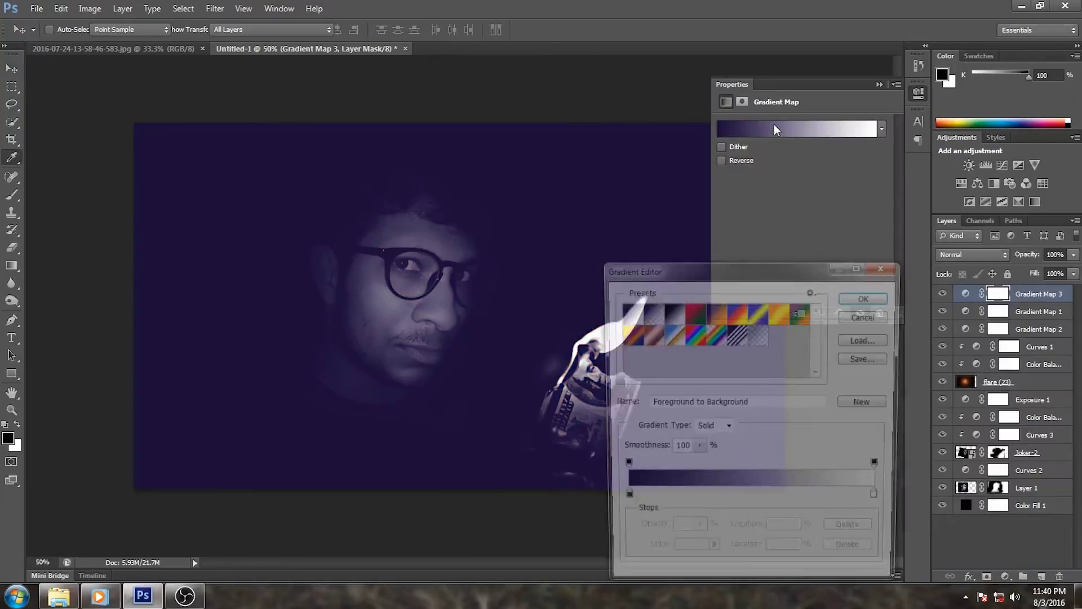
{"action": "left_click", "coordinate": [672, 319]}
{"action": "left_click", "coordinate": [867, 296]}
{"action": "left_click", "coordinate": [879, 84]}
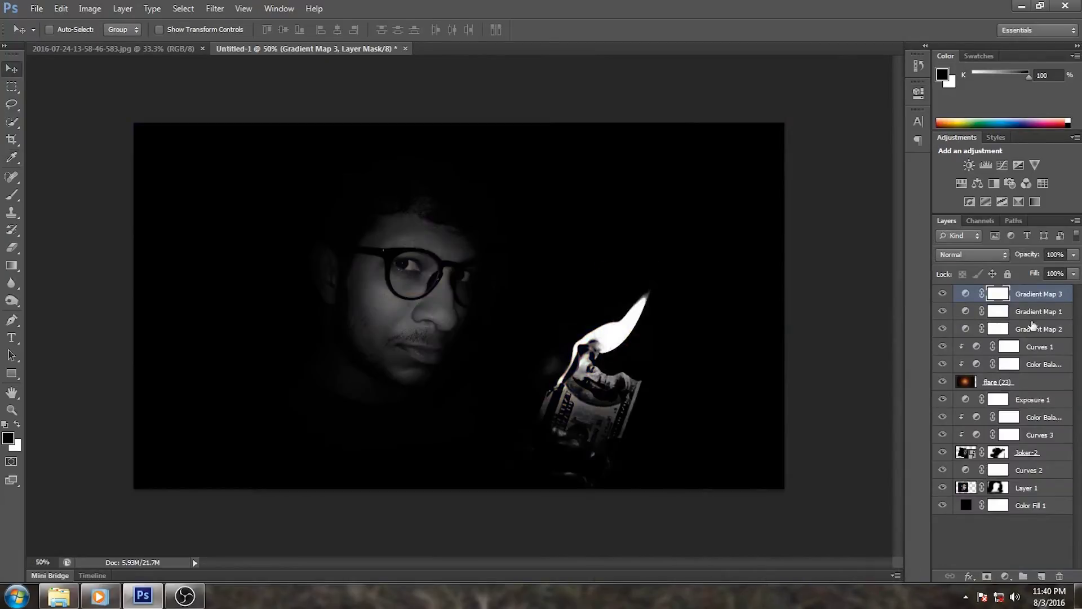
{"action": "left_click_drag", "start_coordinate": [1072, 255], "coordinate": [1015, 270]}
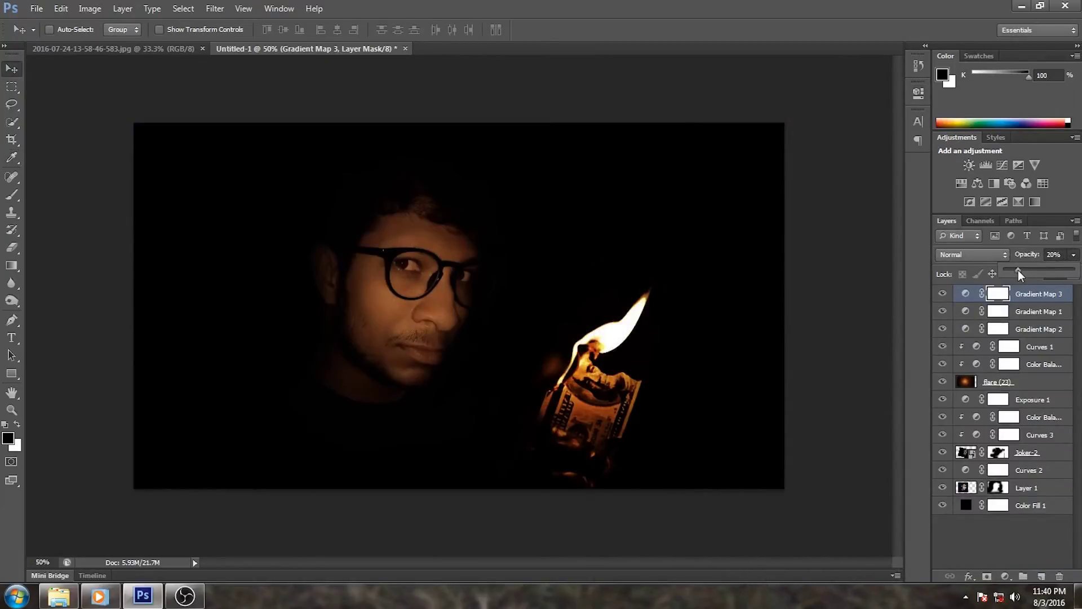
{"action": "left_click", "coordinate": [940, 303]}
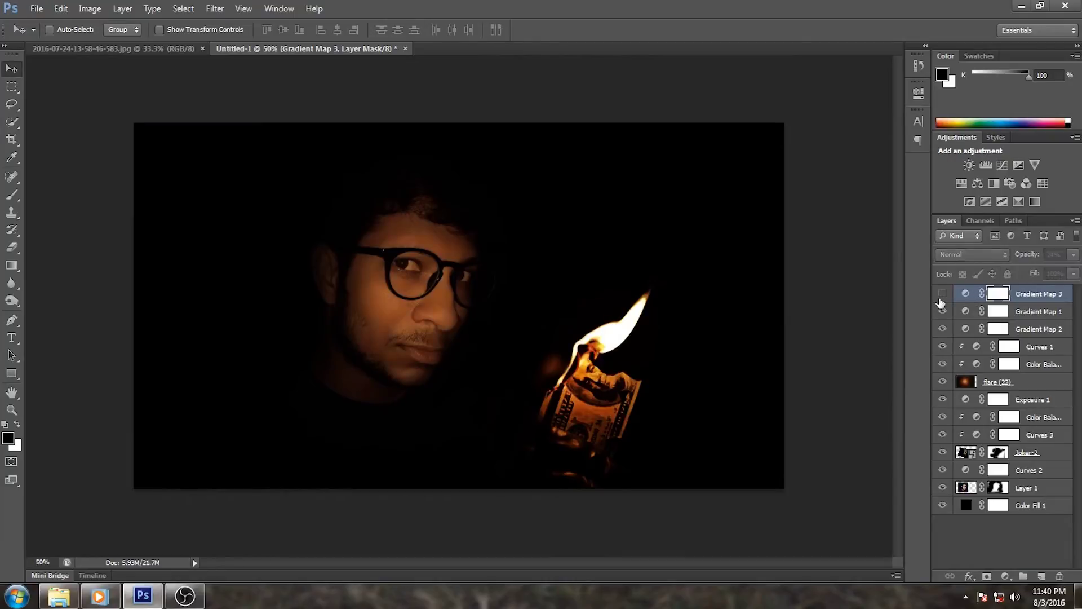
- Create a new Layer 2 and fill it with a merged copy using Apply Image
{"action": "left_click", "coordinate": [1042, 576]}
{"action": "left_click", "coordinate": [90, 9]}
{"action": "left_click", "coordinate": [107, 213]}
{"action": "left_click", "coordinate": [657, 167]}
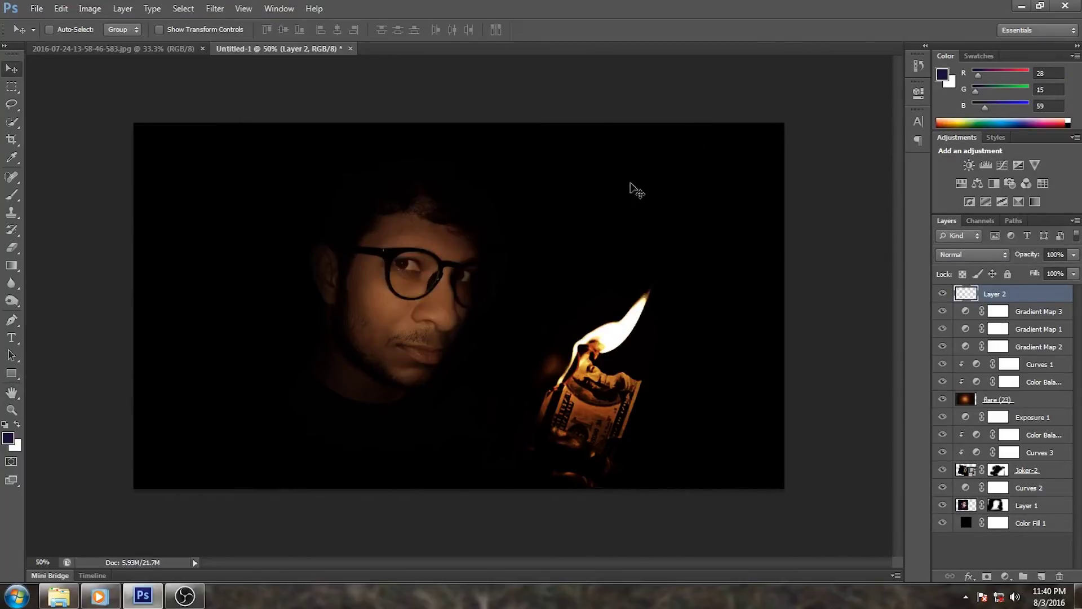
{"action": "left_click", "coordinate": [215, 9]}
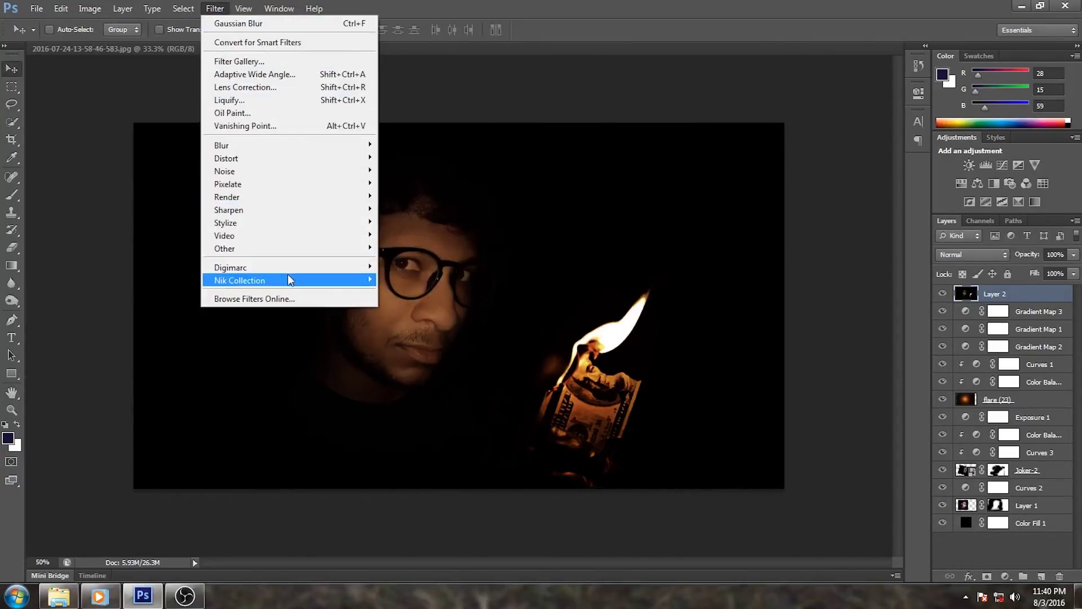
- Launch Nik Collection's Color Efex Pro 4 on the merged Layer 2
{"action": "mouse_move", "coordinate": [239, 279]}
{"action": "left_click", "coordinate": [409, 292]}
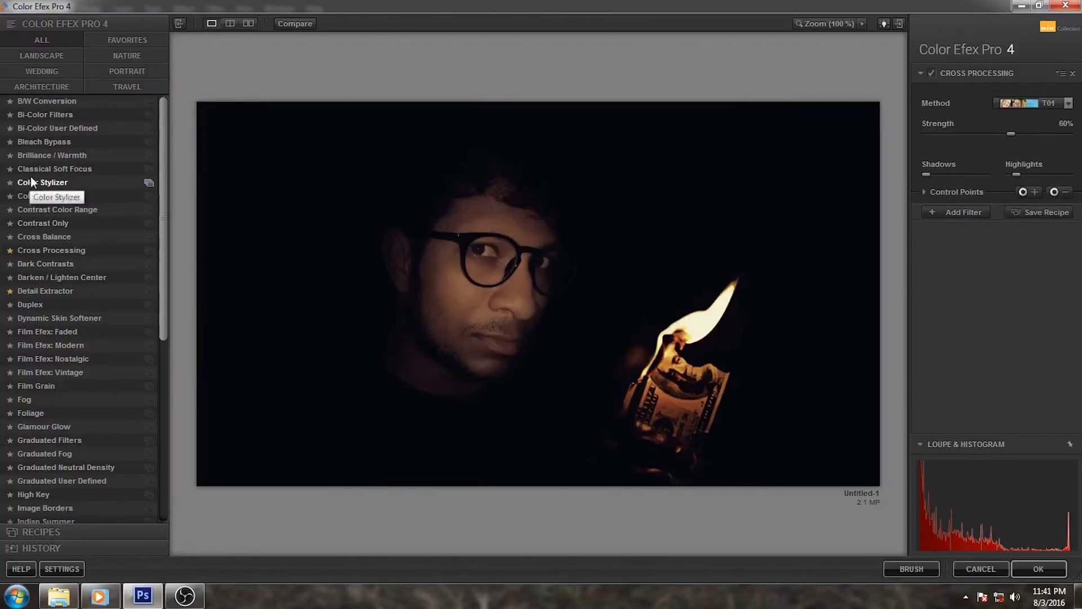
- Choose Detail Extractor's 02 - Strong Large Details preset
{"action": "left_click", "coordinate": [126, 89]}
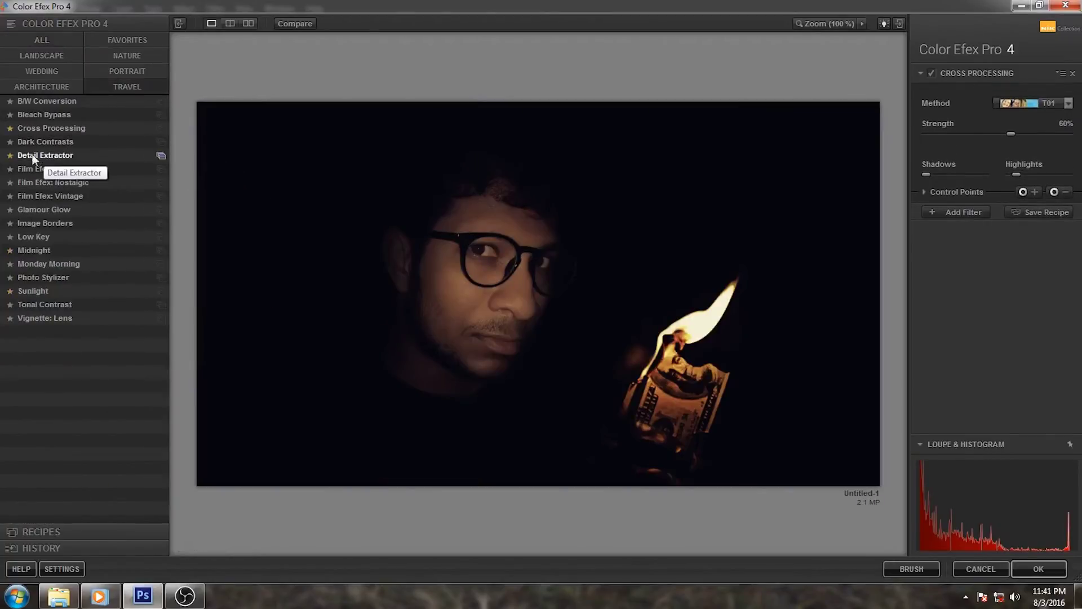
{"action": "left_click", "coordinate": [158, 156]}
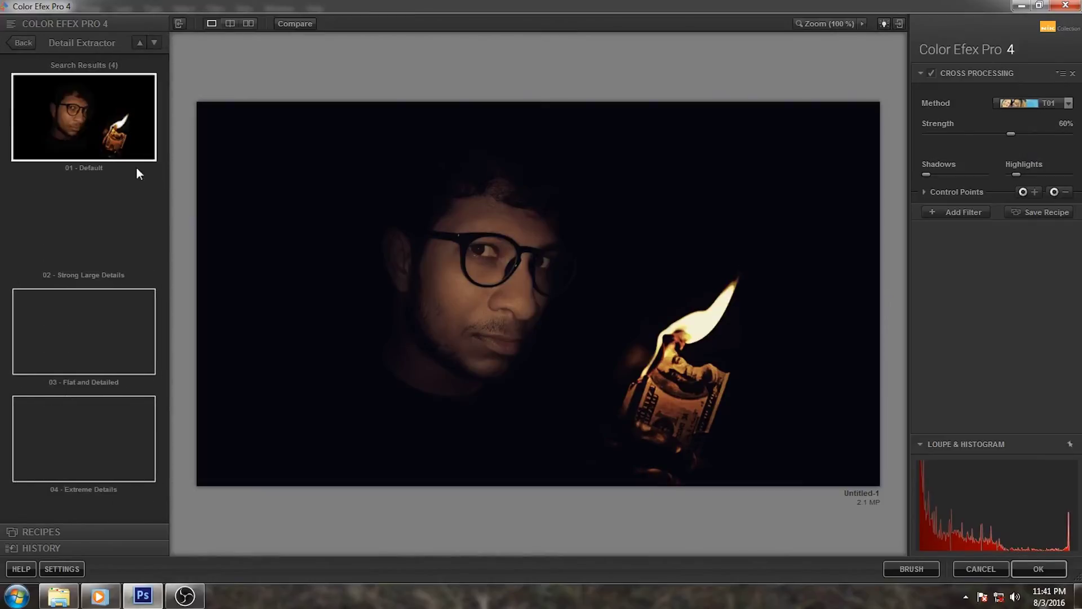
{"action": "left_click", "coordinate": [111, 244]}
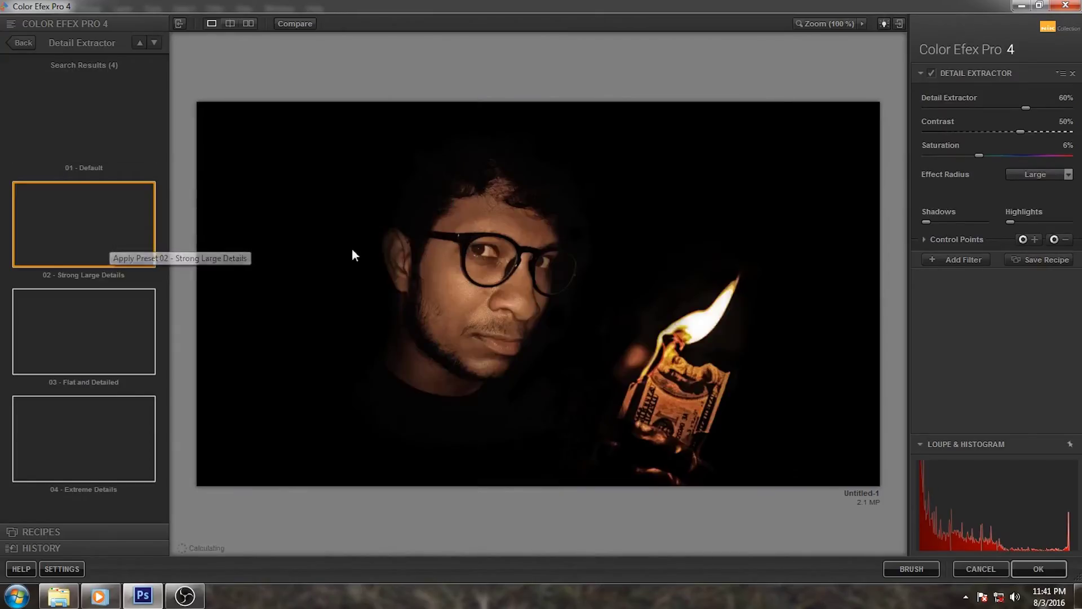
- Set detail extraction to 29%, fine-tune contrast, boost saturation, and apply the filter
{"action": "left_click", "coordinate": [1052, 107]}
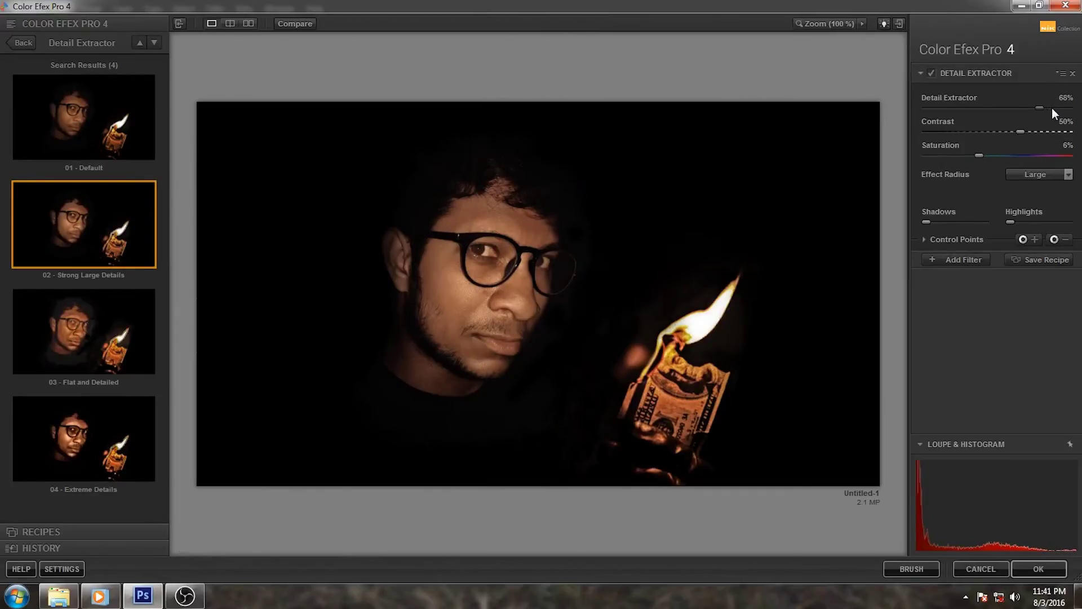
{"action": "left_click_drag", "start_coordinate": [1051, 107], "coordinate": [975, 106]}
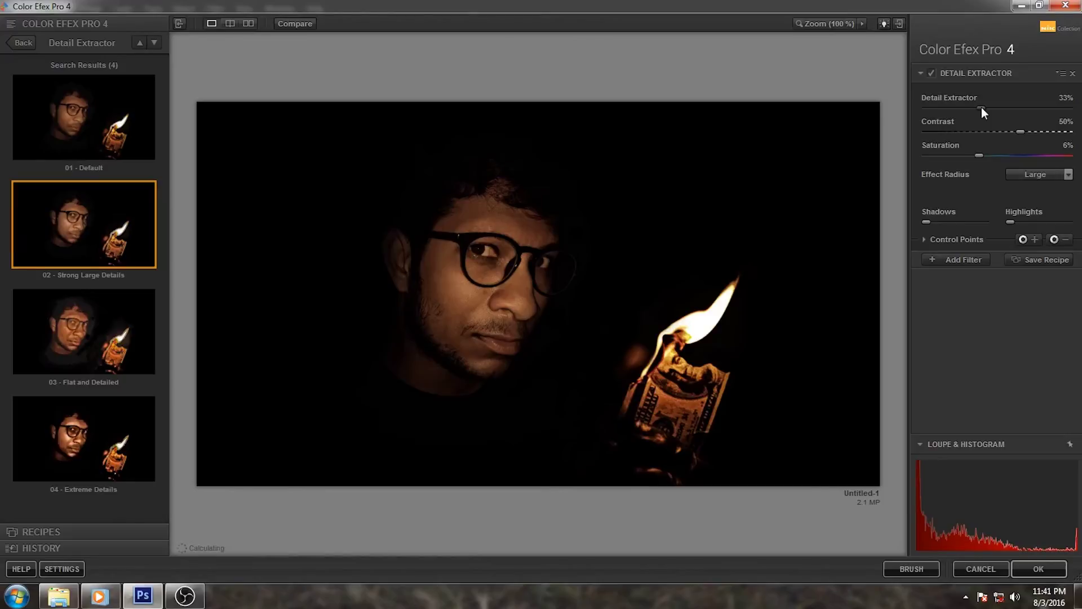
{"action": "left_click_drag", "start_coordinate": [972, 107], "coordinate": [967, 107]}
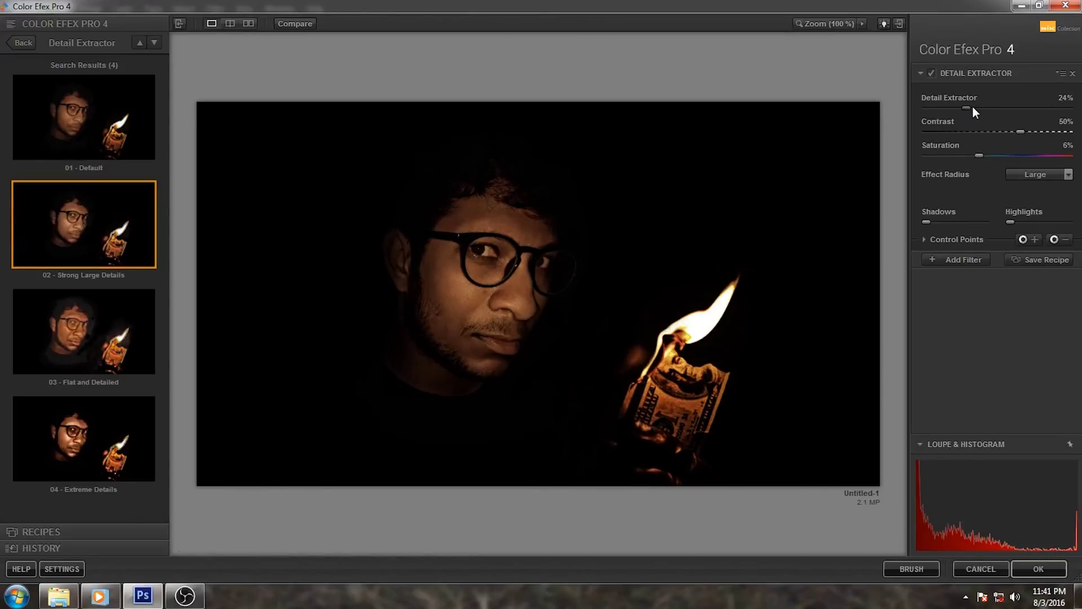
{"action": "left_click", "coordinate": [975, 107]}
{"action": "left_click", "coordinate": [1031, 131]}
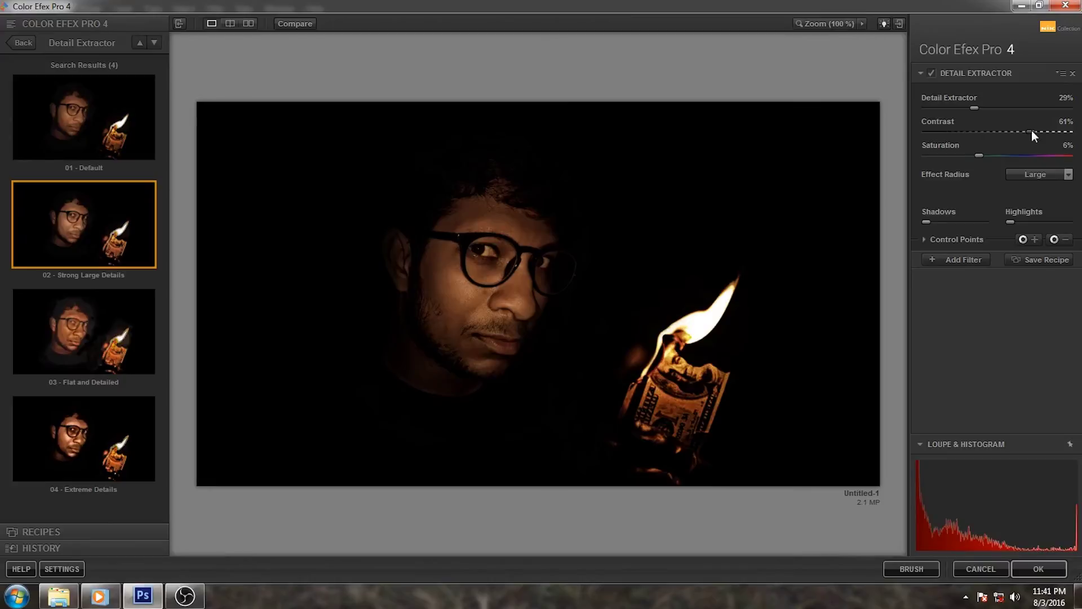
{"action": "left_click", "coordinate": [1026, 132]}
{"action": "left_click", "coordinate": [990, 155]}
{"action": "left_click", "coordinate": [1005, 155]}
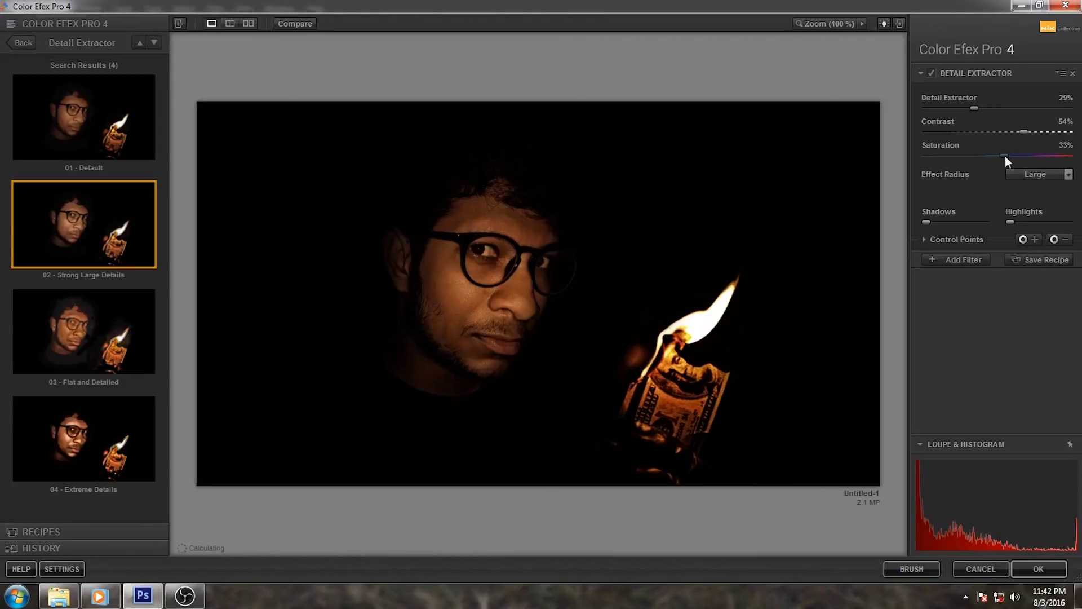
{"action": "left_click", "coordinate": [1017, 571]}
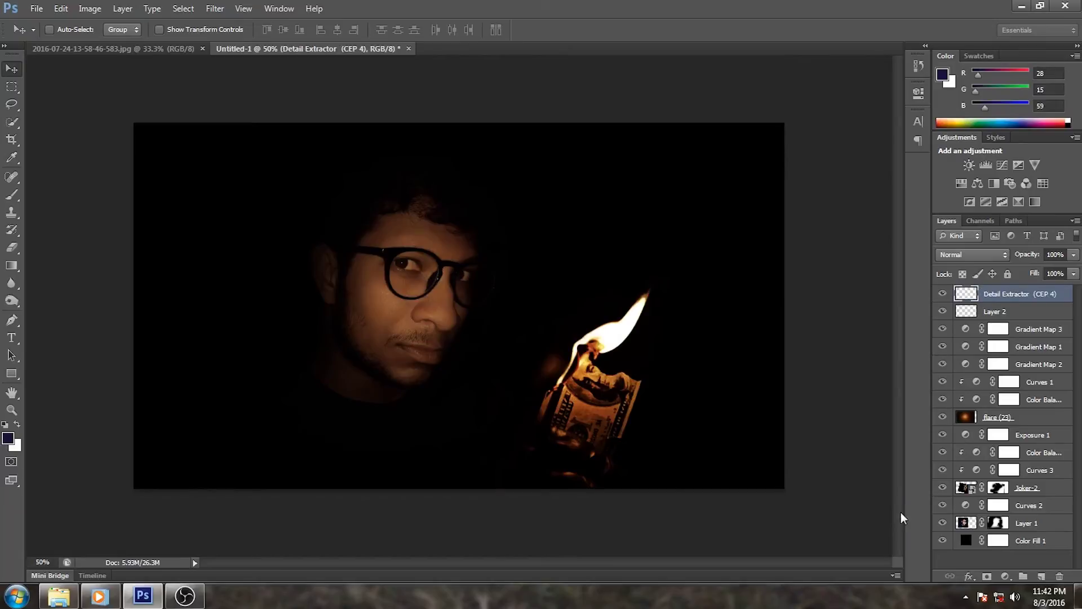
- Zoom in on the face, toggle the Detail Extractor layer to compare, then zoom out
{"action": "key", "text": "ctrl+plus"}
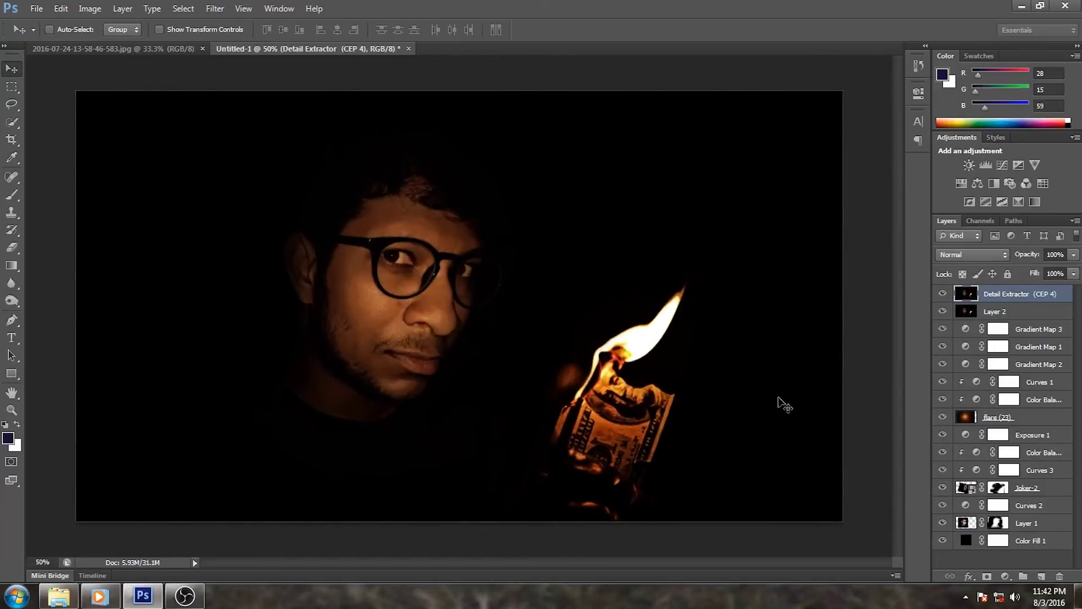
{"action": "key", "text": "ctrl+plus"}
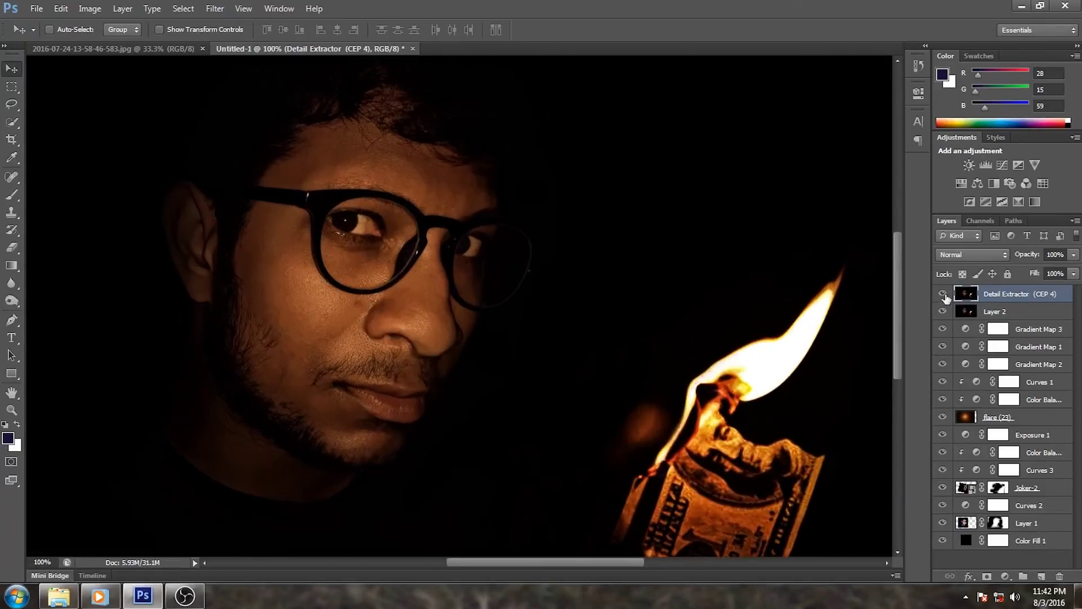
{"action": "left_click", "coordinate": [943, 294]}
{"action": "key", "text": "ctrl+minus"}
{"action": "key", "text": "ctrl+minus"}
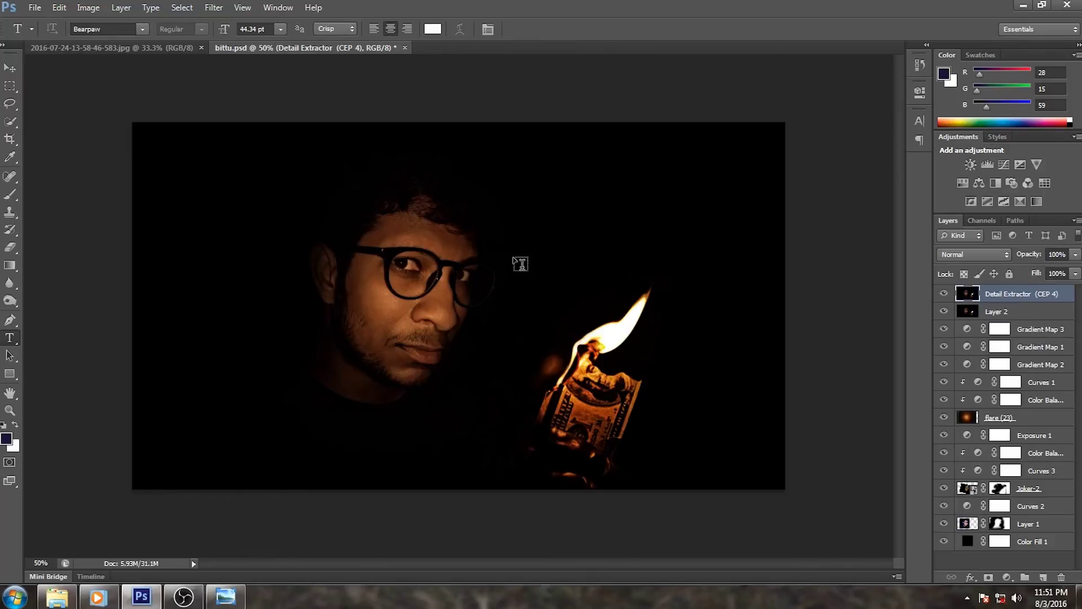
- Type the three-line quote 'WORDS MAY LIE / BUT ACTION WILL / ALWAYS TELL THE TRUTH' at lower left
{"action": "left_click", "coordinate": [280, 398]}
{"action": "type", "text": "WORDS MAY LIE"}
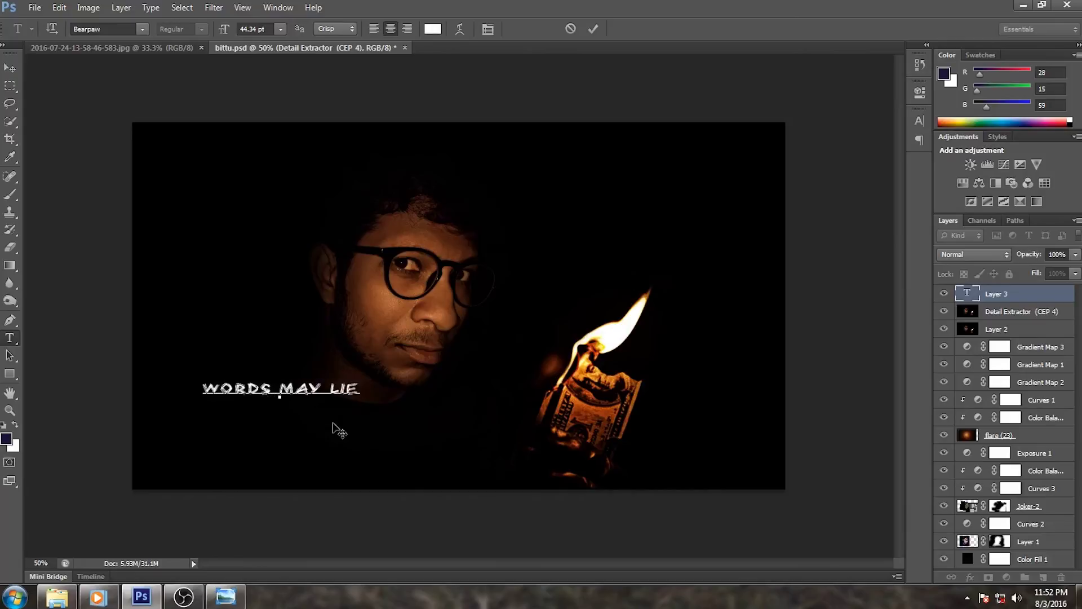
{"action": "key", "text": "Return"}
{"action": "type", "text": "BUT ACTION WILL"}
{"action": "key", "text": "Return"}
{"action": "type", "text": "ALWAYS TELL THE TRUTH"}
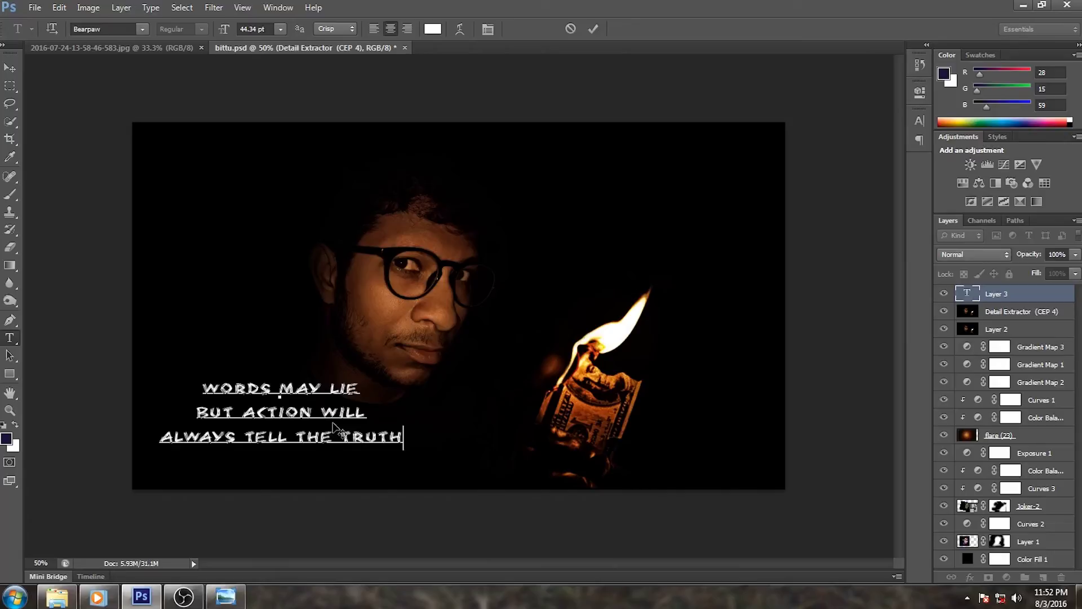
{"action": "left_click", "coordinate": [593, 29]}
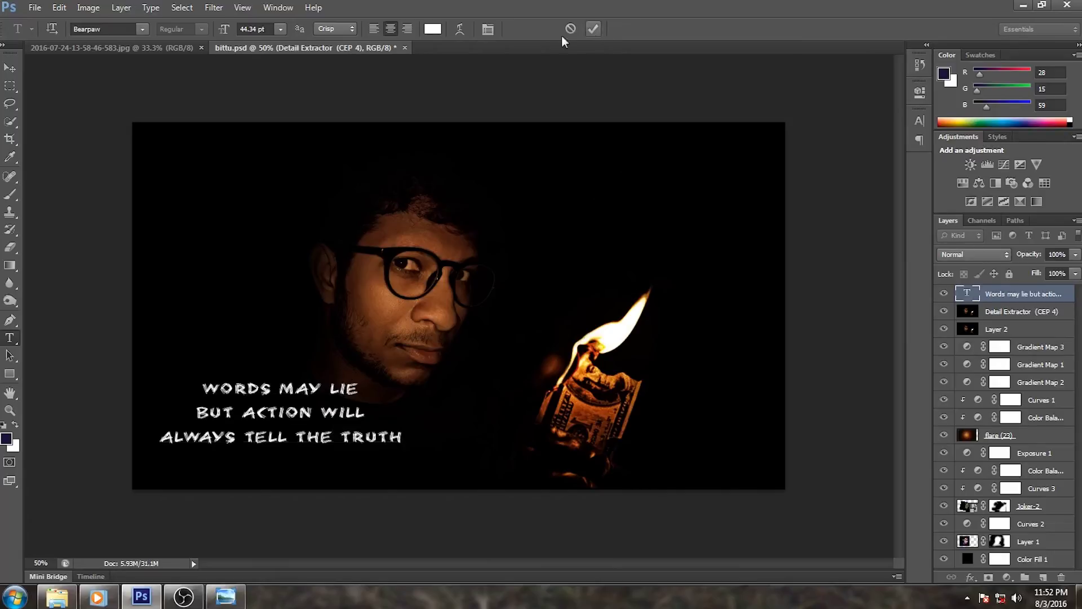
{"action": "left_click", "coordinate": [919, 121]}
{"action": "left_click", "coordinate": [833, 128]}
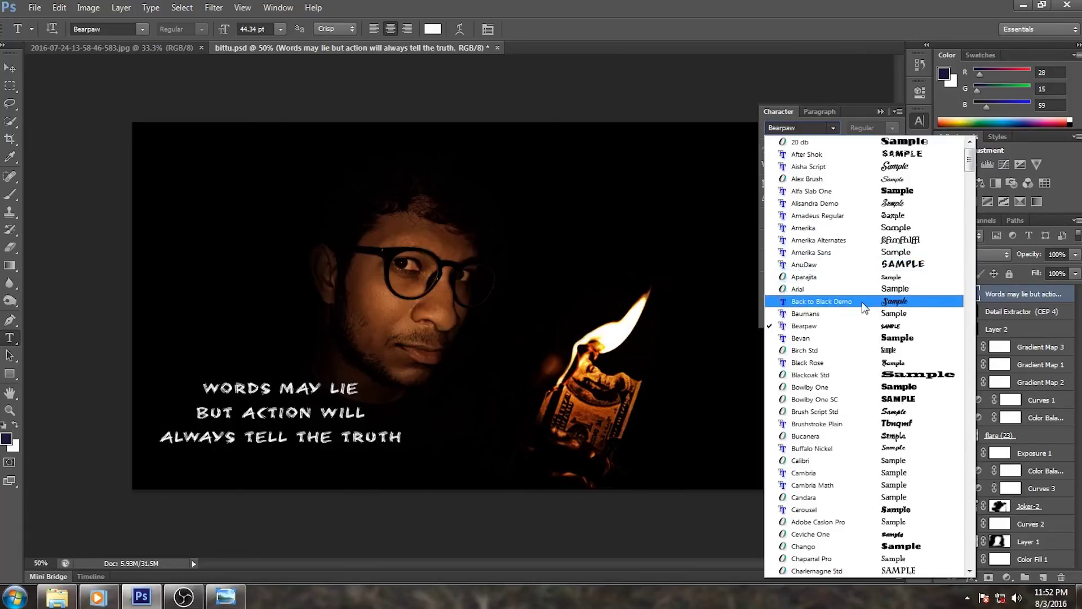
- Set the quote in Back to Black Demo, colour it dark grey, and drag it toward the flame
{"action": "left_click", "coordinate": [864, 302]}
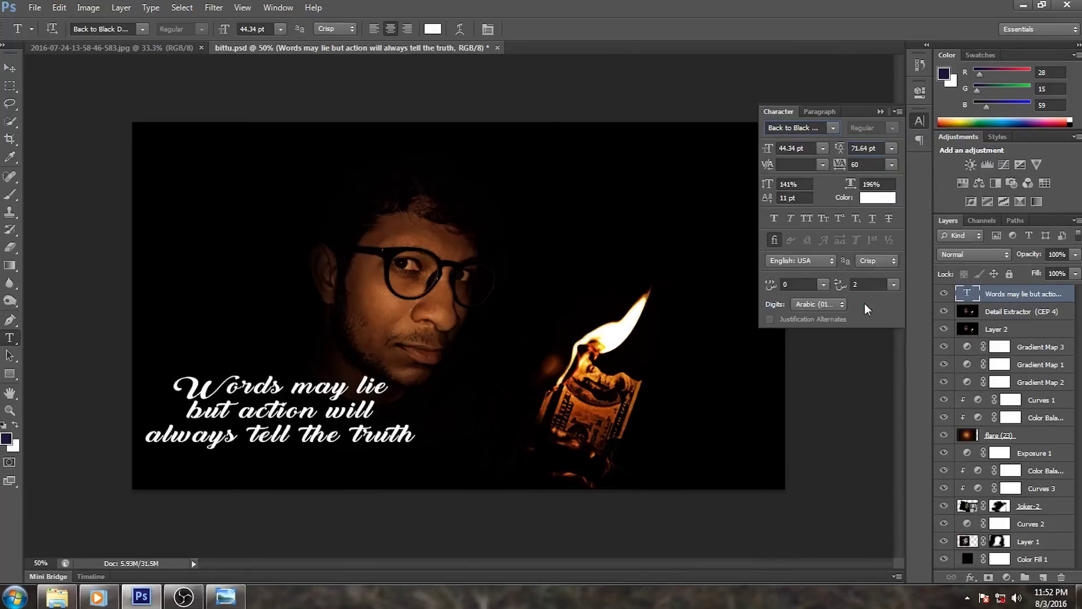
{"action": "left_click", "coordinate": [878, 198]}
{"action": "mouse_move", "coordinate": [618, 379]}
{"action": "left_mouse_down"}
{"action": "mouse_move", "coordinate": [469, 400]}
{"action": "mouse_move", "coordinate": [465, 430]}
{"action": "mouse_move", "coordinate": [467, 415]}
{"action": "left_mouse_up"}
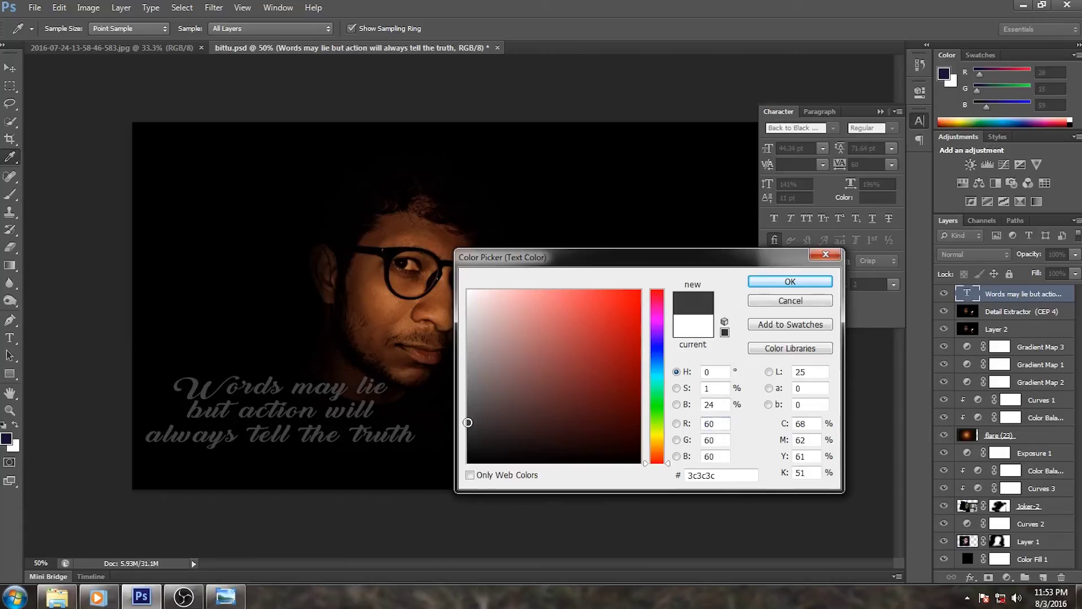
{"action": "left_click", "coordinate": [783, 281]}
{"action": "key", "text": "v"}
{"action": "mouse_move", "coordinate": [274, 421]}
{"action": "left_mouse_down"}
{"action": "mouse_move", "coordinate": [326, 451]}
{"action": "mouse_move", "coordinate": [661, 242]}
{"action": "left_mouse_up"}
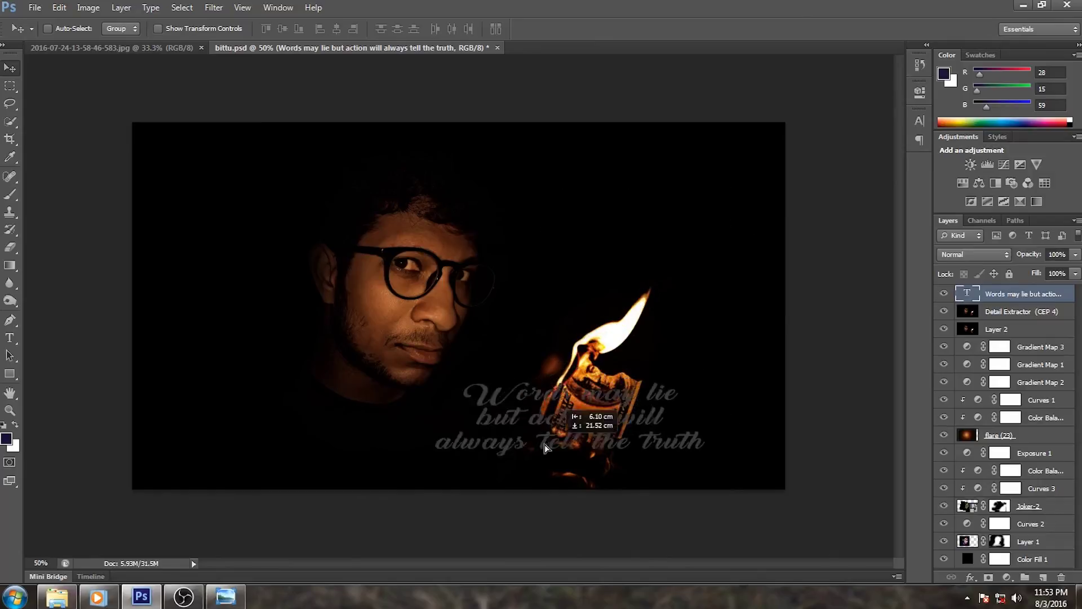
- Scale the quote down slightly with Free Transform and nudge it into the lower-left corner
{"action": "mouse_move", "coordinate": [660, 243]}
{"action": "left_mouse_down"}
{"action": "mouse_move", "coordinate": [388, 454]}
{"action": "mouse_move", "coordinate": [724, 208]}
{"action": "mouse_move", "coordinate": [373, 410]}
{"action": "mouse_move", "coordinate": [404, 411]}
{"action": "left_mouse_up"}
{"action": "key", "text": "ctrl+t"}
{"action": "mouse_move", "coordinate": [458, 379]}
{"action": "left_mouse_down"}
{"action": "mouse_move", "coordinate": [435, 379]}
{"action": "mouse_move", "coordinate": [502, 376]}
{"action": "left_mouse_up"}
{"action": "mouse_move", "coordinate": [446, 408]}
{"action": "left_mouse_down"}
{"action": "mouse_move", "coordinate": [708, 225]}
{"action": "mouse_move", "coordinate": [412, 454]}
{"action": "left_mouse_up"}
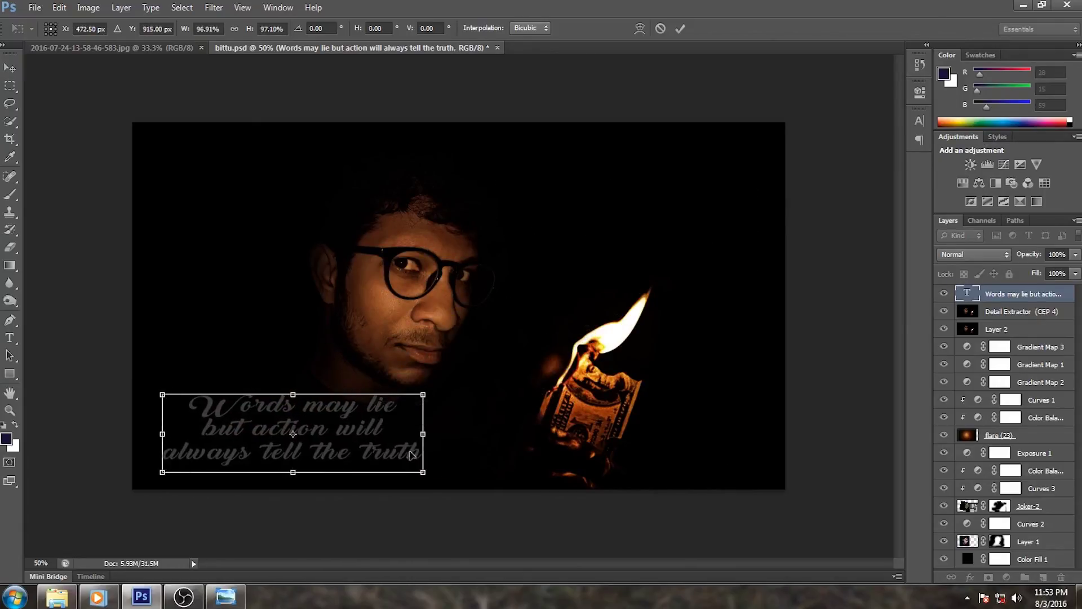
{"action": "key", "text": "Down"}
{"action": "key", "text": "Down"}
{"action": "key", "text": "Down"}
{"action": "key", "text": "Down"}
{"action": "key", "text": "Down"}
{"action": "key", "text": "Down"}
{"action": "key", "text": "Down"}
{"action": "key", "text": "Down"}
{"action": "key", "text": "Down"}
{"action": "key", "text": "Left"}
{"action": "key", "text": "Left"}
{"action": "key", "text": "Left"}
{"action": "key", "text": "Down"}
{"action": "key", "text": "Down"}
{"action": "key", "text": "Down"}
{"action": "key", "text": "Left"}
{"action": "key", "text": "Left"}
{"action": "key", "text": "Left"}
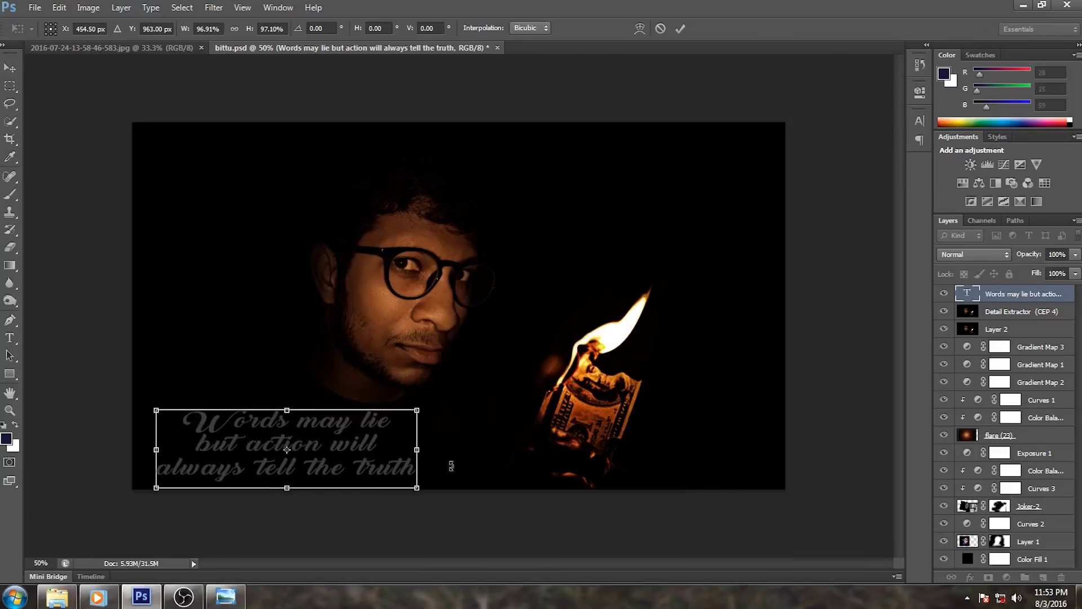
{"action": "key", "text": "Down"}
{"action": "key", "text": "Down"}
{"action": "key", "text": "Down"}
{"action": "key", "text": "Left"}
{"action": "key", "text": "Left"}
{"action": "key", "text": "Left"}
{"action": "key", "text": "Left"}
{"action": "key", "text": "Left"}
{"action": "key", "text": "Left"}
{"action": "key", "text": "Left"}
{"action": "key", "text": "Left"}
{"action": "key", "text": "Left"}
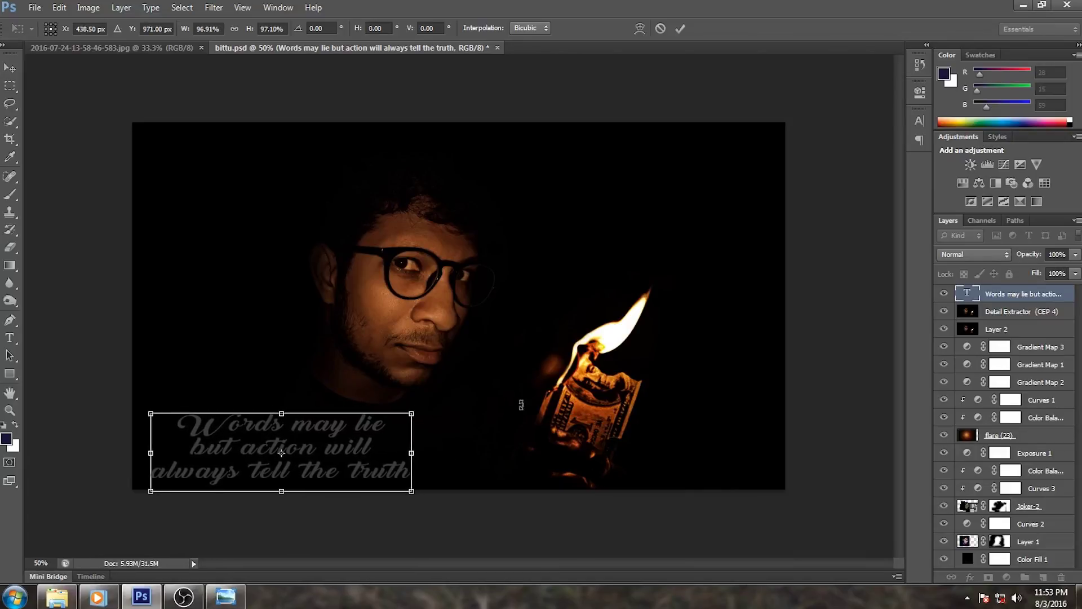
{"action": "left_click", "coordinate": [681, 28]}
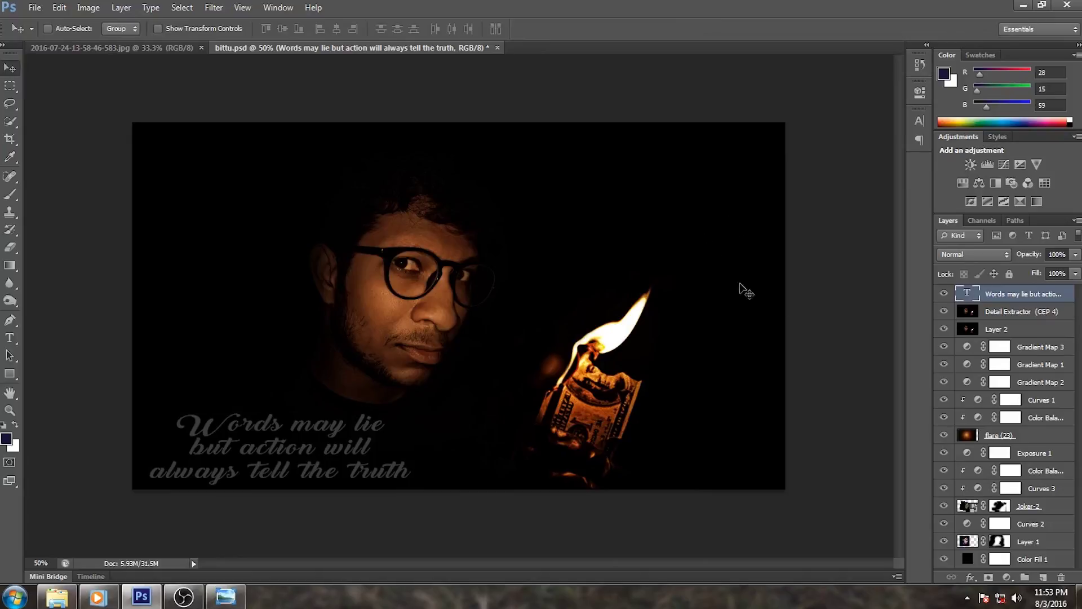
{"action": "right_click", "coordinate": [991, 297]}
- Add a 1 px white Stroke layer style to the quote
{"action": "left_click", "coordinate": [898, 89]}
{"action": "left_click", "coordinate": [642, 219]}
{"action": "left_click", "coordinate": [777, 256]}
{"action": "left_click", "coordinate": [474, 287]}
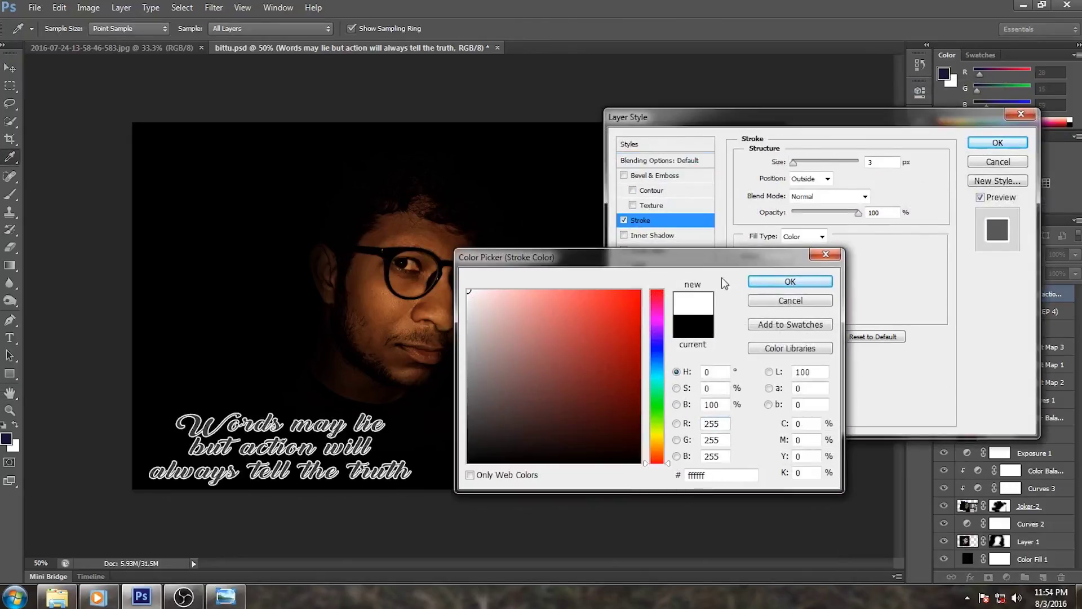
{"action": "left_click", "coordinate": [764, 284]}
{"action": "type", "text": "1"}
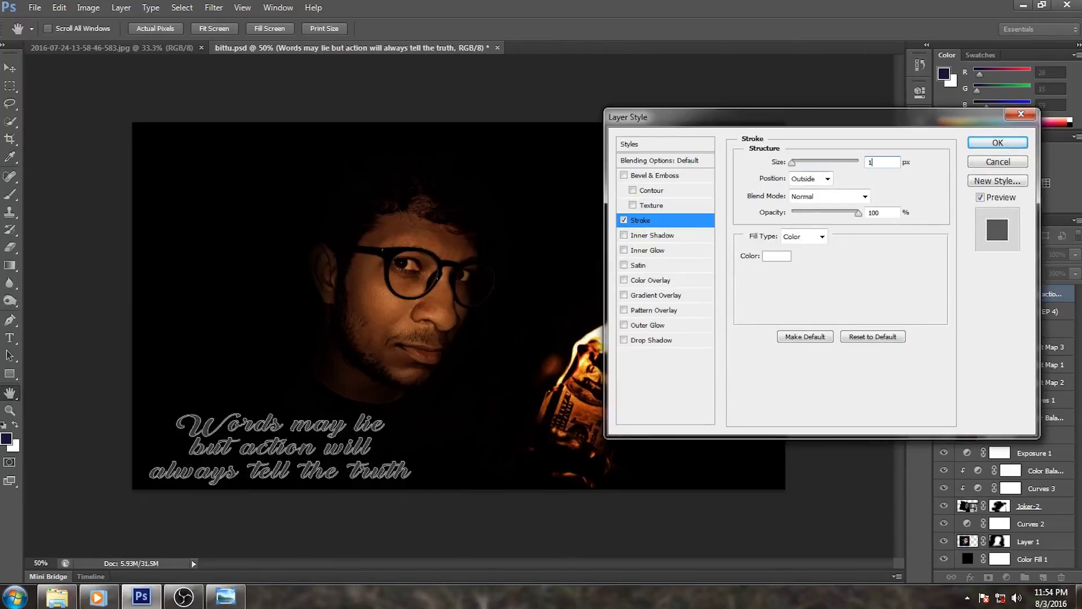
{"action": "mouse_move", "coordinate": [857, 212]}
{"action": "left_mouse_down"}
{"action": "mouse_move", "coordinate": [822, 214]}
{"action": "mouse_move", "coordinate": [858, 212]}
{"action": "left_mouse_up"}
- Recolour the stroke grey at 90% opacity and apply the layer style
{"action": "left_click", "coordinate": [776, 256]}
{"action": "left_click", "coordinate": [469, 373]}
{"action": "mouse_move", "coordinate": [469, 373]}
{"action": "left_mouse_down"}
{"action": "mouse_move", "coordinate": [467, 403]}
{"action": "mouse_move", "coordinate": [468, 291]}
{"action": "left_mouse_up"}
{"action": "left_click", "coordinate": [790, 282]}
{"action": "mouse_move", "coordinate": [858, 212]}
{"action": "left_mouse_down"}
{"action": "mouse_move", "coordinate": [823, 213]}
{"action": "mouse_move", "coordinate": [853, 213]}
{"action": "left_mouse_up"}
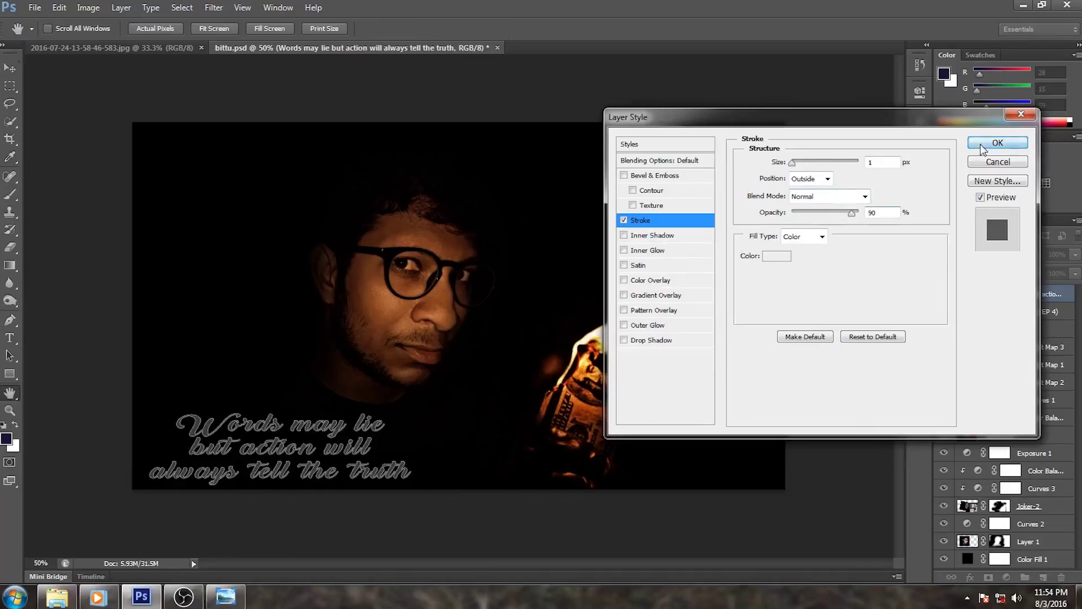
{"action": "left_click", "coordinate": [997, 143]}
{"action": "key", "text": "ctrl+plus"}
{"action": "key", "text": "ctrl+plus"}
{"action": "mouse_move", "coordinate": [471, 359]}
{"action": "left_mouse_down"}
{"action": "mouse_move", "coordinate": [550, 234]}
{"action": "mouse_move", "coordinate": [700, 205]}
{"action": "mouse_move", "coordinate": [648, 231]}
{"action": "left_mouse_up"}
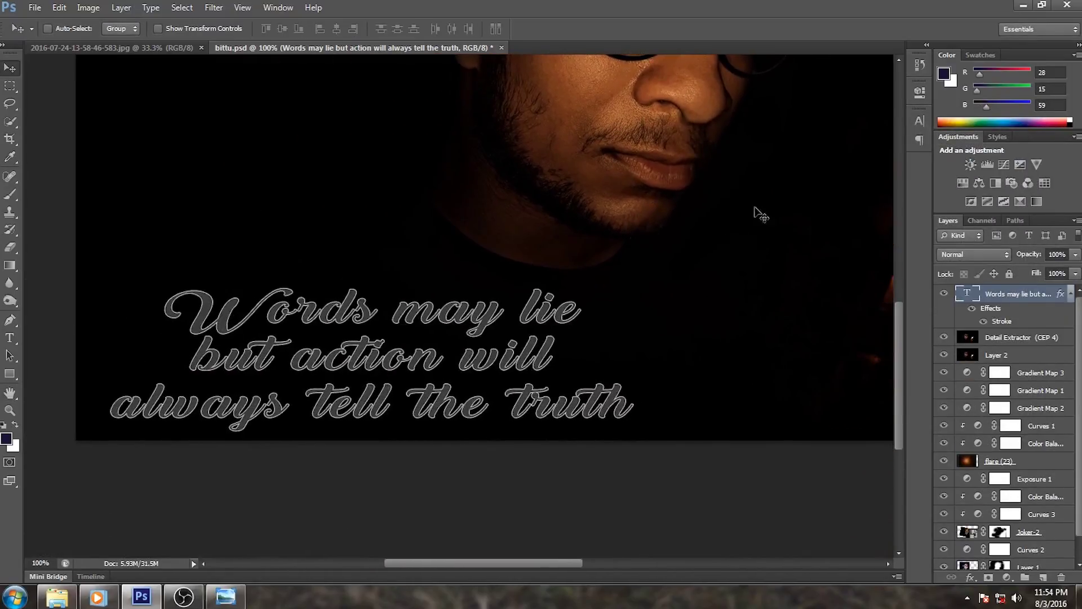
- Set the quote's tracking to 40 and nudge it slightly to the right
{"action": "left_click", "coordinate": [919, 121]}
{"action": "left_click_drag", "start_coordinate": [839, 171], "coordinate": [838, 171]}
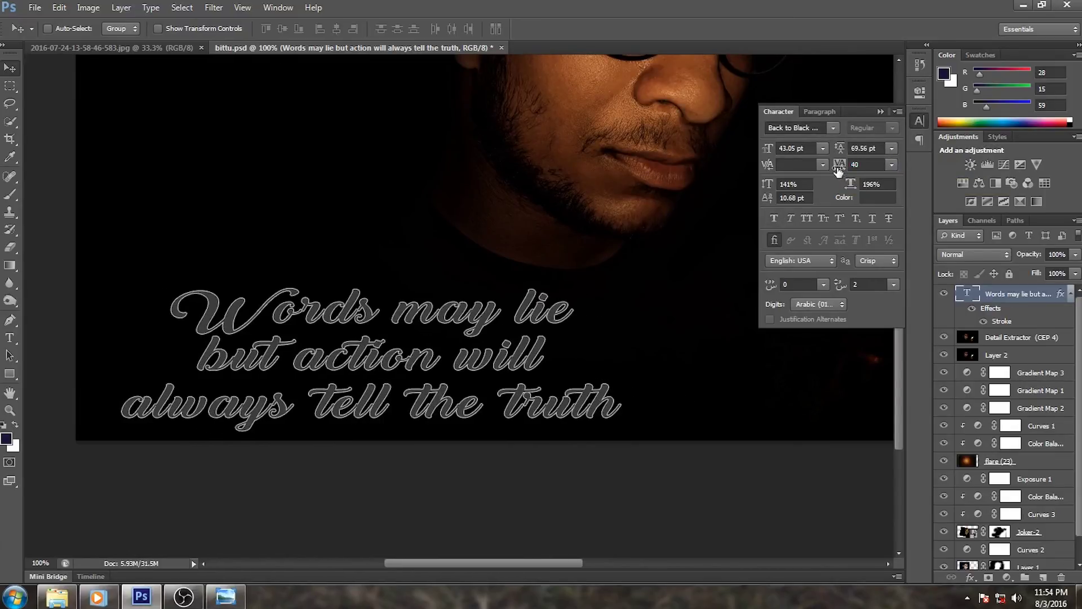
{"action": "left_click", "coordinate": [879, 111]}
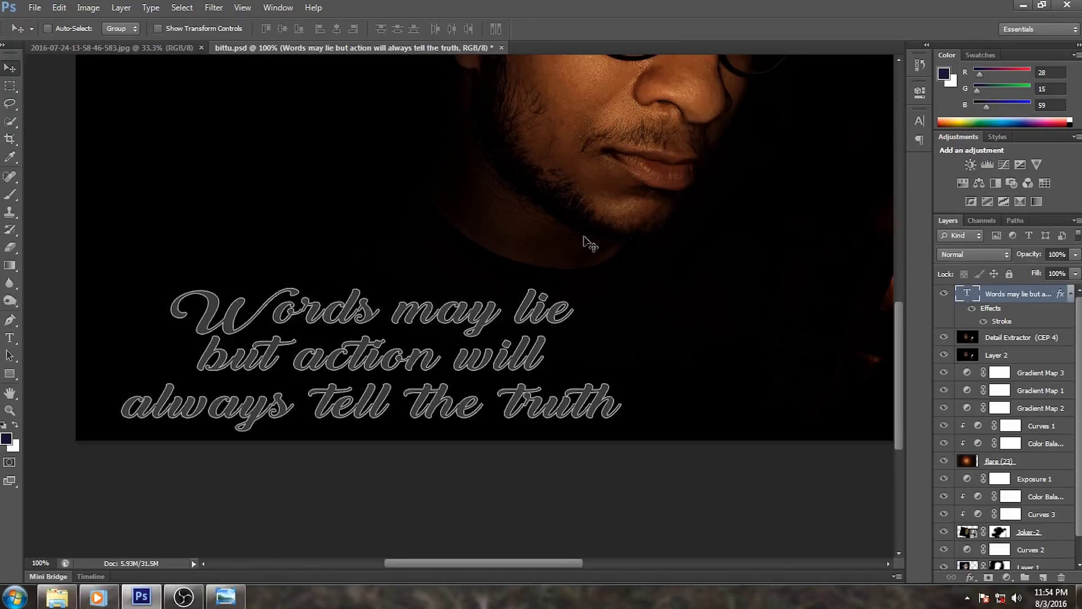
{"action": "key", "text": "ctrl+minus"}
{"action": "key", "text": "ctrl+minus"}
{"action": "key", "text": "shift+Right"}
{"action": "key", "text": "shift+Right"}
{"action": "key", "text": "shift+Right"}
{"action": "key", "text": "Right"}
{"action": "key", "text": "Right"}
{"action": "key", "text": "Right"}
{"action": "key", "text": "Right"}
{"action": "key", "text": "Right"}
{"action": "key", "text": "Right"}
{"action": "key", "text": "Right"}
{"action": "key", "text": "Right"}
{"action": "key", "text": "Right"}
{"action": "key", "text": "Right"}
{"action": "key", "text": "Right"}
{"action": "key", "text": "Right"}
{"action": "key", "text": "Right"}
{"action": "key", "text": "Right"}
{"action": "key", "text": "Right"}
{"action": "key", "text": "Right"}
{"action": "key", "text": "Right"}
{"action": "key", "text": "Right"}
{"action": "key", "text": "Right"}
{"action": "key", "text": "Right"}
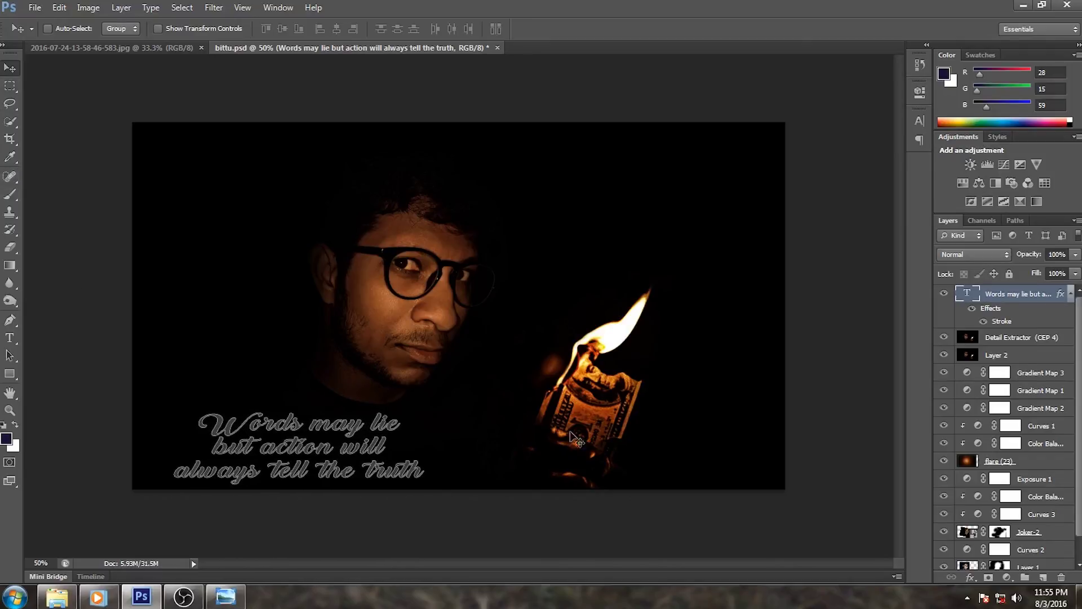
- Scale the quote to about 94%, move it above the flame at upper right, and hide its stroke
{"action": "key", "text": "ctrl+t"}
{"action": "left_click_drag", "start_coordinate": [423, 413], "coordinate": [353, 445]}
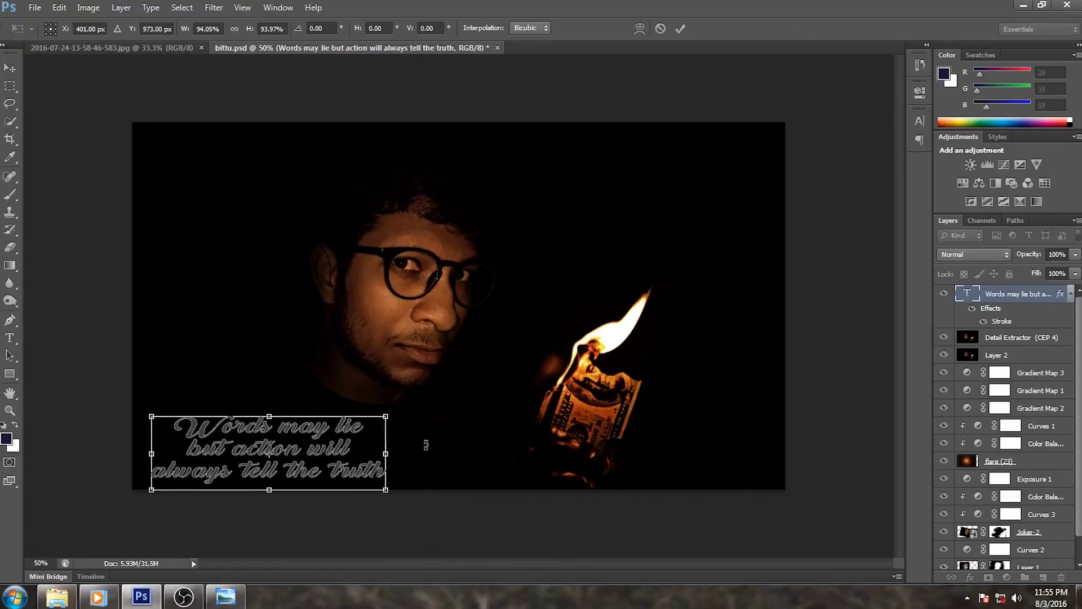
{"action": "left_click", "coordinate": [681, 29]}
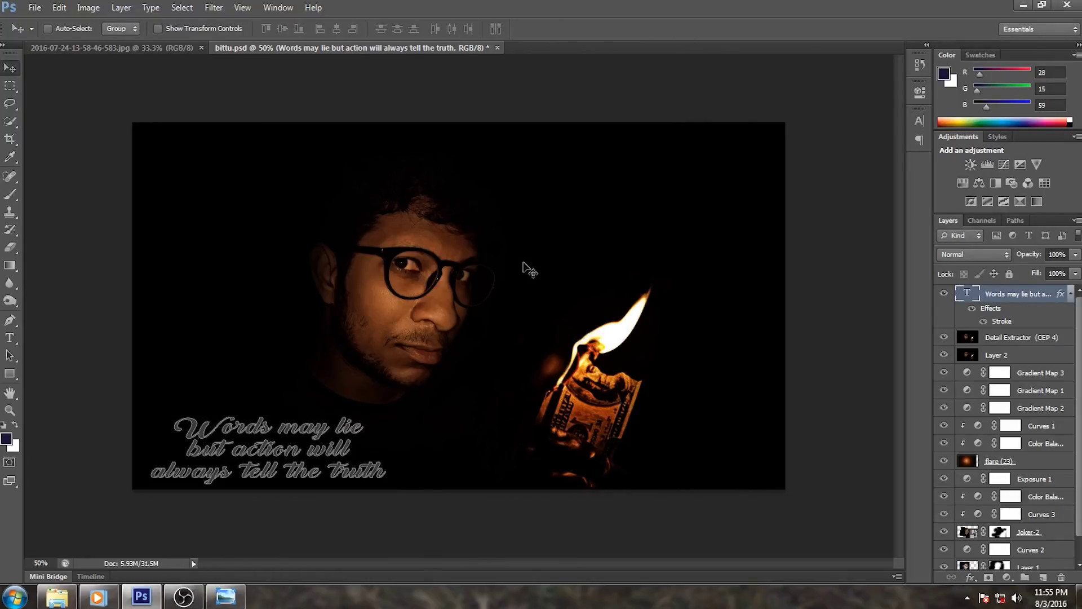
{"action": "mouse_move", "coordinate": [296, 446]}
{"action": "left_mouse_down"}
{"action": "mouse_move", "coordinate": [697, 196]}
{"action": "mouse_move", "coordinate": [678, 233]}
{"action": "left_mouse_up"}
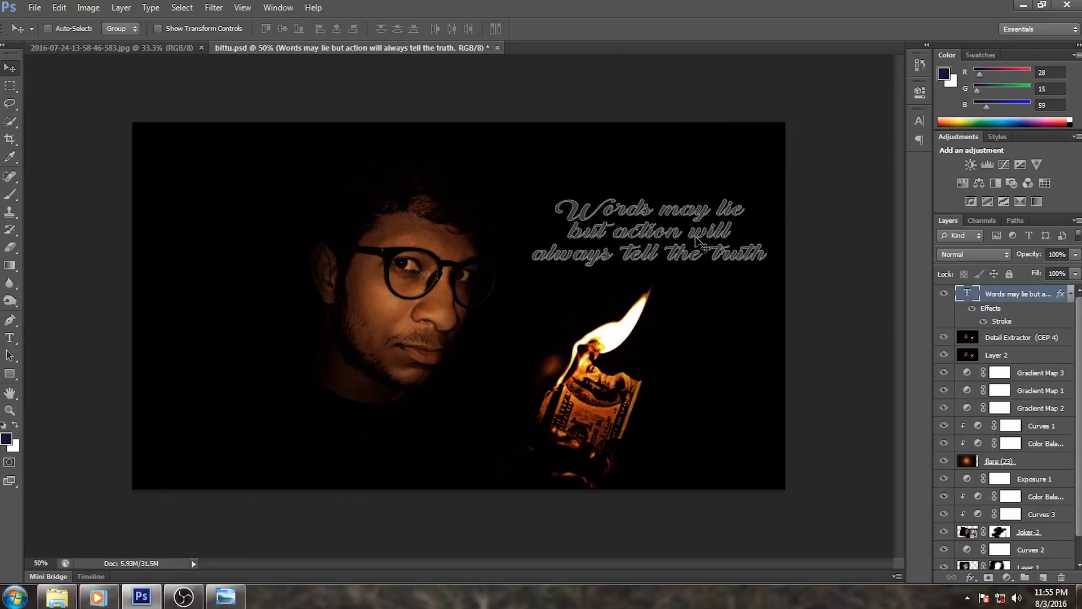
{"action": "left_click", "coordinate": [983, 321]}
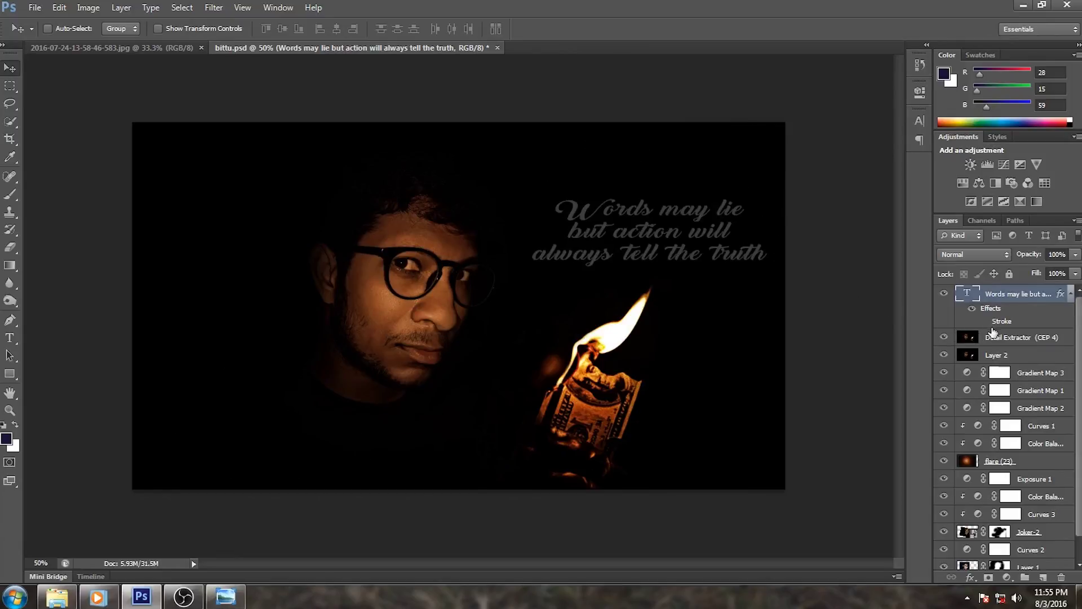